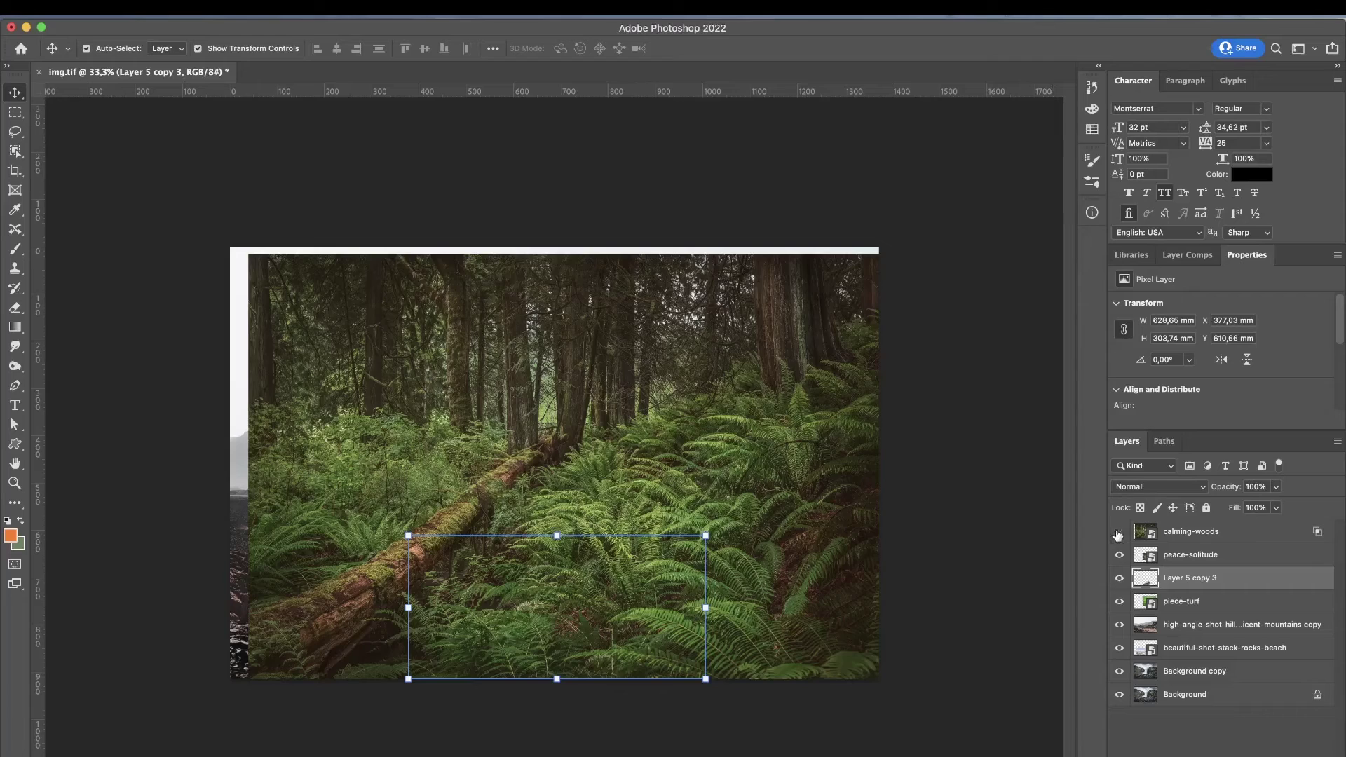
# Turn off every layer, then show only Background and beautiful-shot-stack-rocks-beach
pyautogui.moveTo(1117, 535); pyautogui.dragTo(1121, 699)
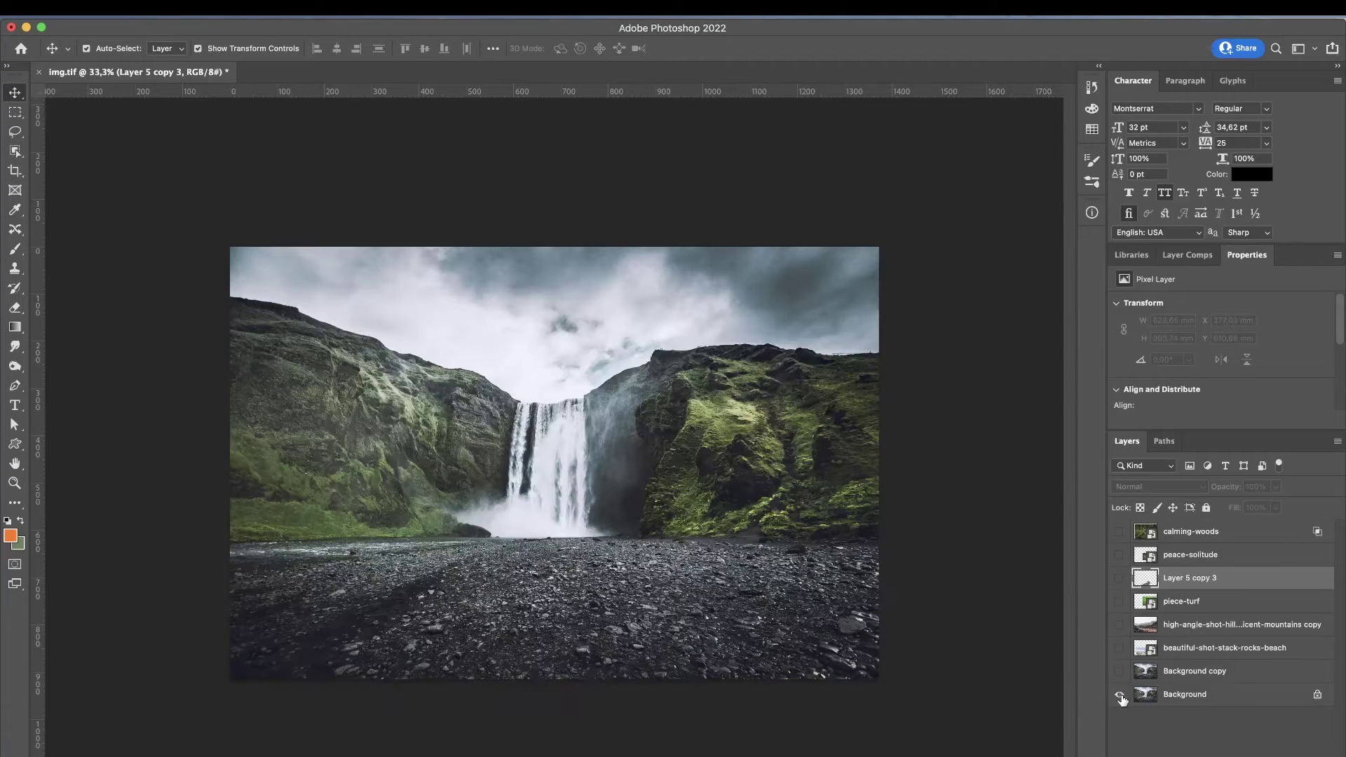
pyautogui.click(1119, 694)
pyautogui.click(1119, 648)
pyautogui.click(15, 151)
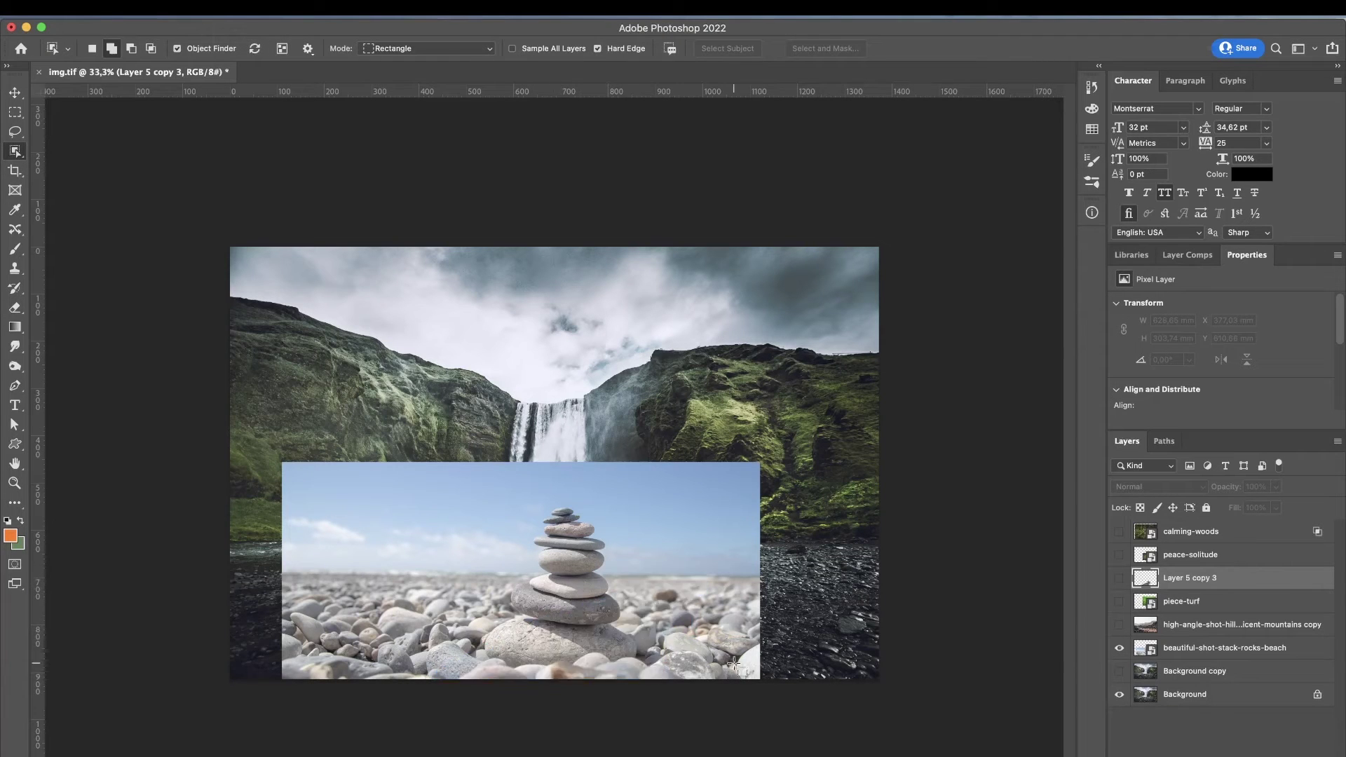
# Zoom to 100% and pen-trace the stone stack's right side up to the top stone
pyautogui.press('z')
pyautogui.click(505, 566)
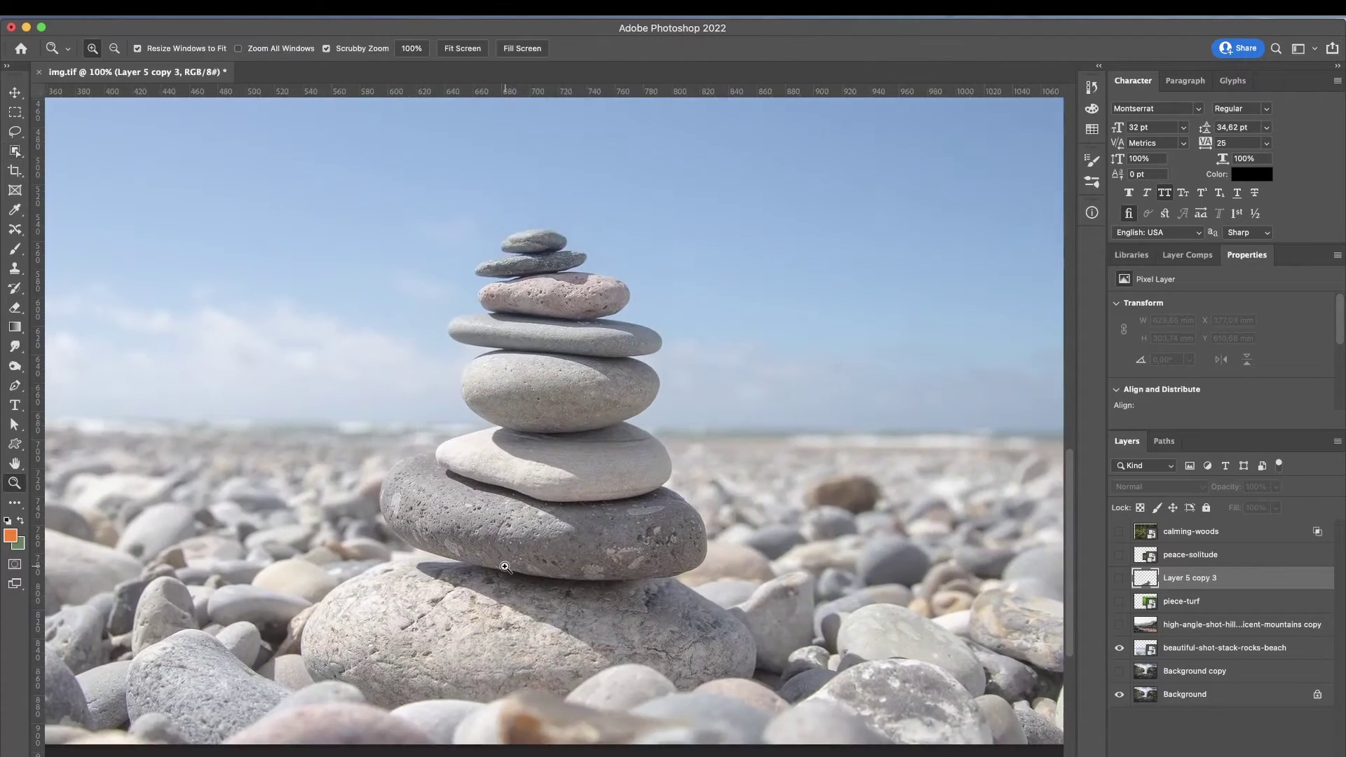
pyautogui.press('p')
pyautogui.click(751, 678)
pyautogui.moveTo(732, 612)
pyautogui.mouseDown()
pyautogui.moveTo(697, 577)
pyautogui.moveTo(703, 528)
pyautogui.moveTo(640, 418)
pyautogui.mouseUp()
pyautogui.click(673, 577)
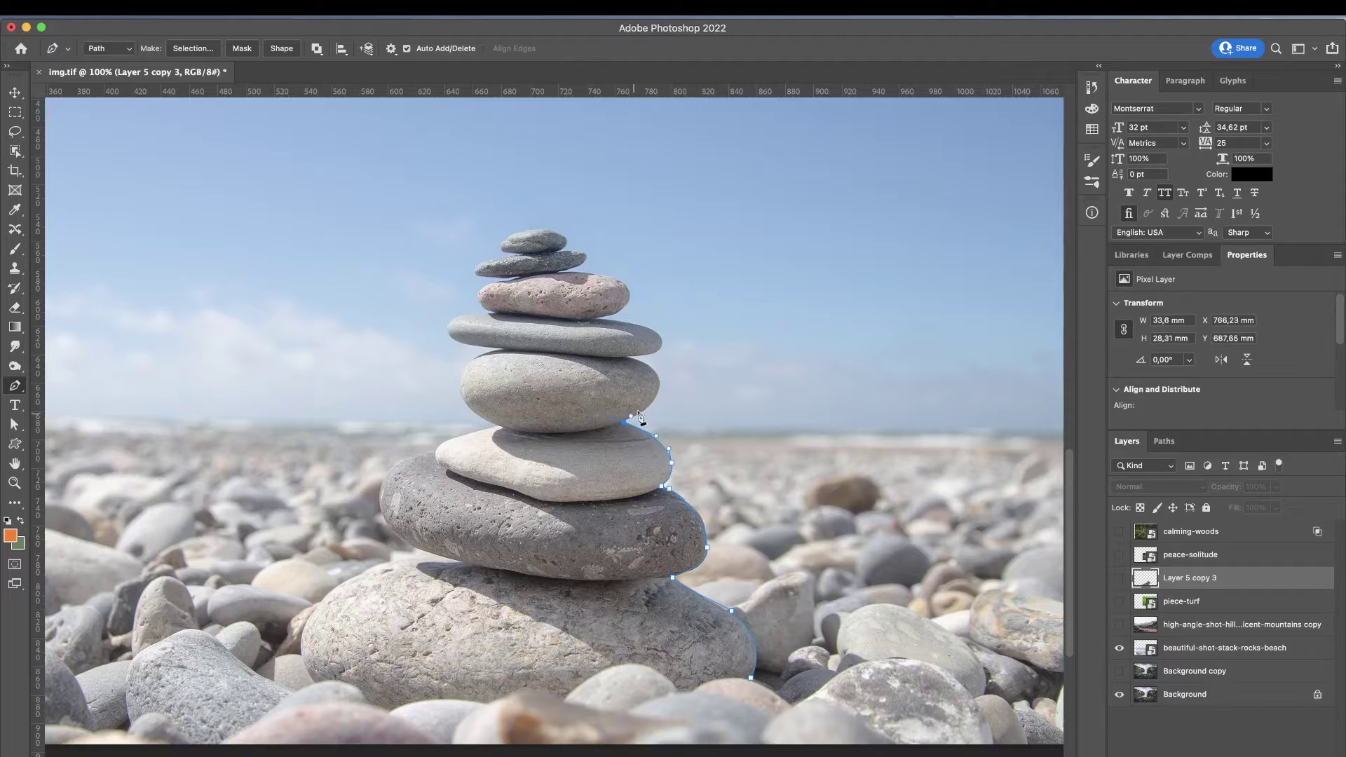
pyautogui.moveTo(624, 357)
pyautogui.mouseDown()
pyautogui.moveTo(604, 355)
pyautogui.moveTo(661, 334)
pyautogui.moveTo(627, 284)
pyautogui.moveTo(502, 274)
pyautogui.mouseUp()
pyautogui.moveTo(585, 255)
pyautogui.mouseDown()
pyautogui.moveTo(479, 266)
pyautogui.moveTo(512, 294)
pyautogui.moveTo(493, 322)
pyautogui.moveTo(448, 336)
pyautogui.moveTo(462, 395)
pyautogui.mouseUp()
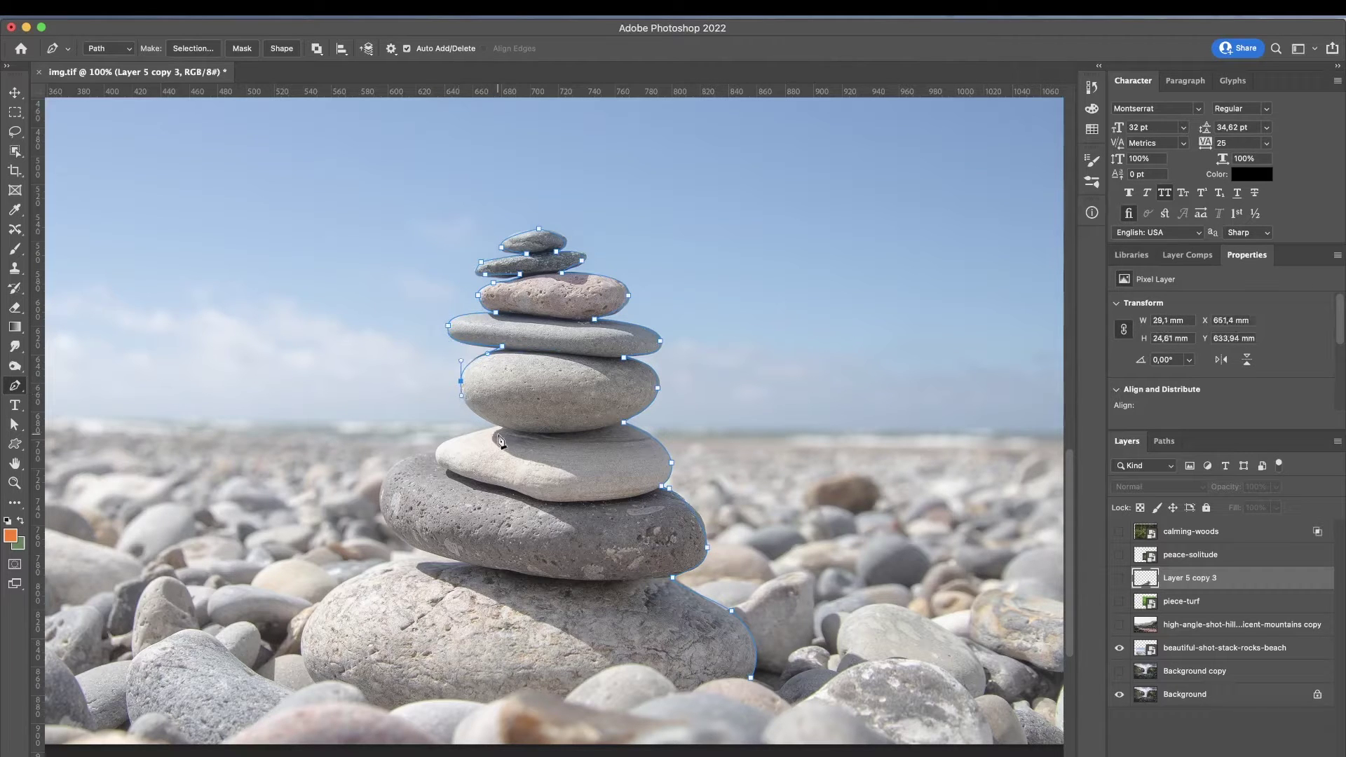
# Continue the pen outline down the stones' left side and along the bottom, closing it
pyautogui.moveTo(437, 451); pyautogui.dragTo(430, 459)
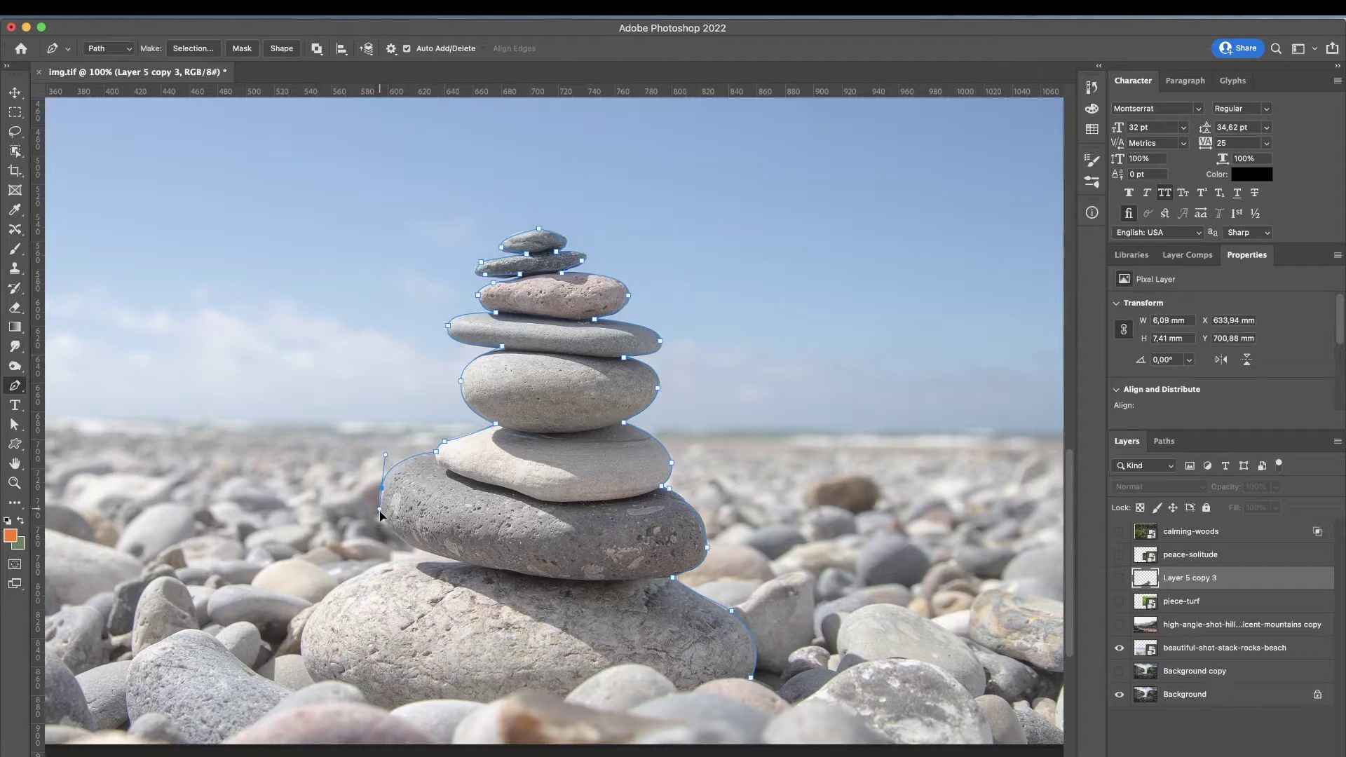
pyautogui.moveTo(454, 559); pyautogui.dragTo(510, 573)
pyautogui.moveTo(311, 616)
pyautogui.mouseDown()
pyautogui.moveTo(261, 673)
pyautogui.moveTo(302, 631)
pyautogui.mouseUp()
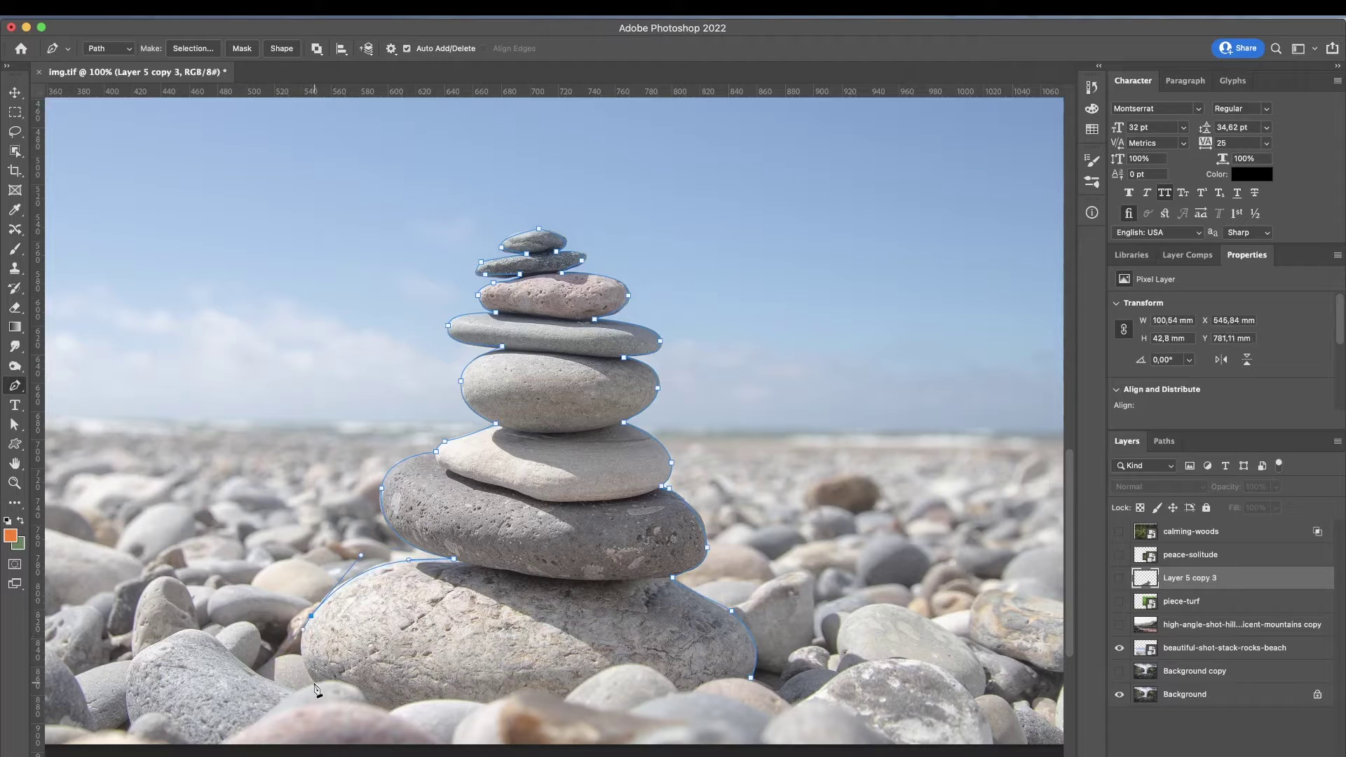
pyautogui.moveTo(341, 720); pyautogui.dragTo(338, 684)
pyautogui.click(384, 712)
pyautogui.click(450, 712)
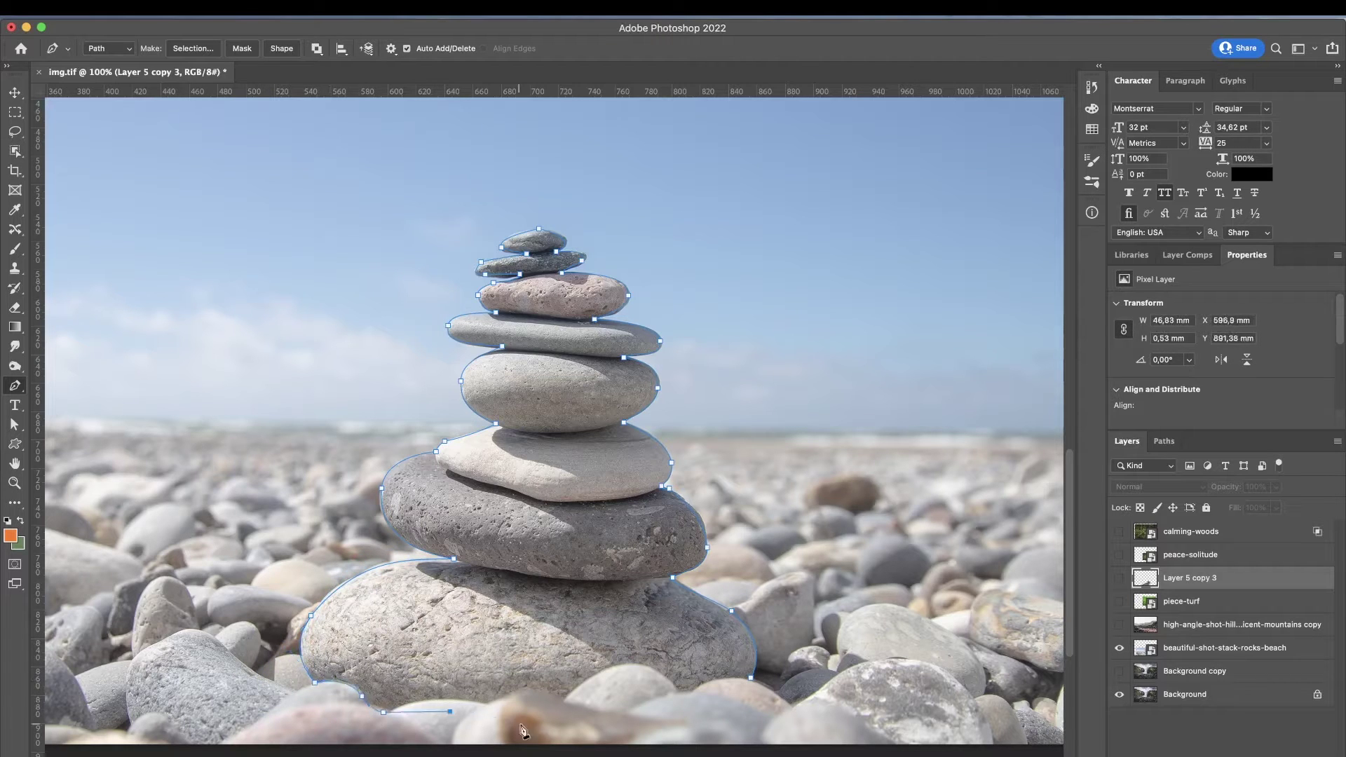
pyautogui.click(523, 720)
pyautogui.click(619, 719)
pyautogui.click(743, 688)
pyautogui.click(1164, 441)
# Save the Work Path as Path 2 and turn it into a selection
pyautogui.doubleClick(1154, 485)
pyautogui.press('Return')
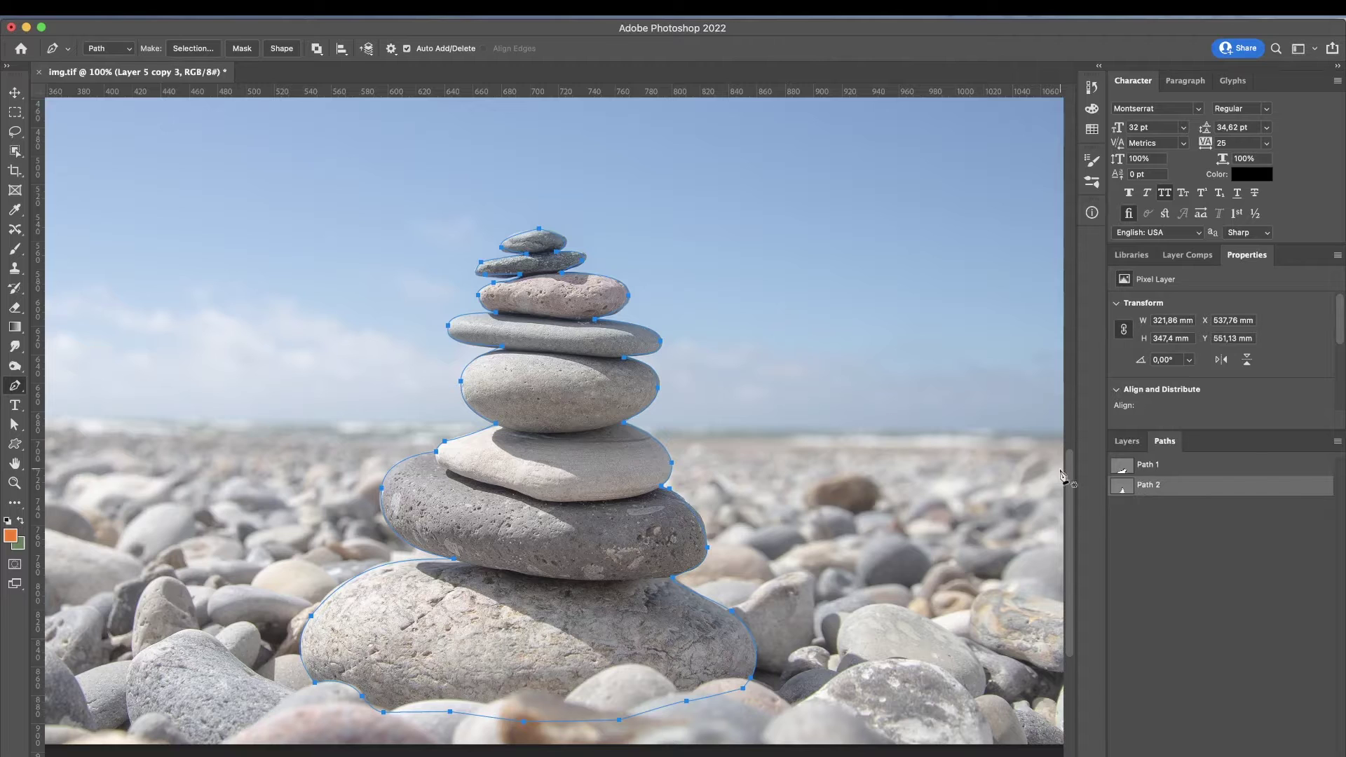
pyautogui.rightClick(1152, 491)
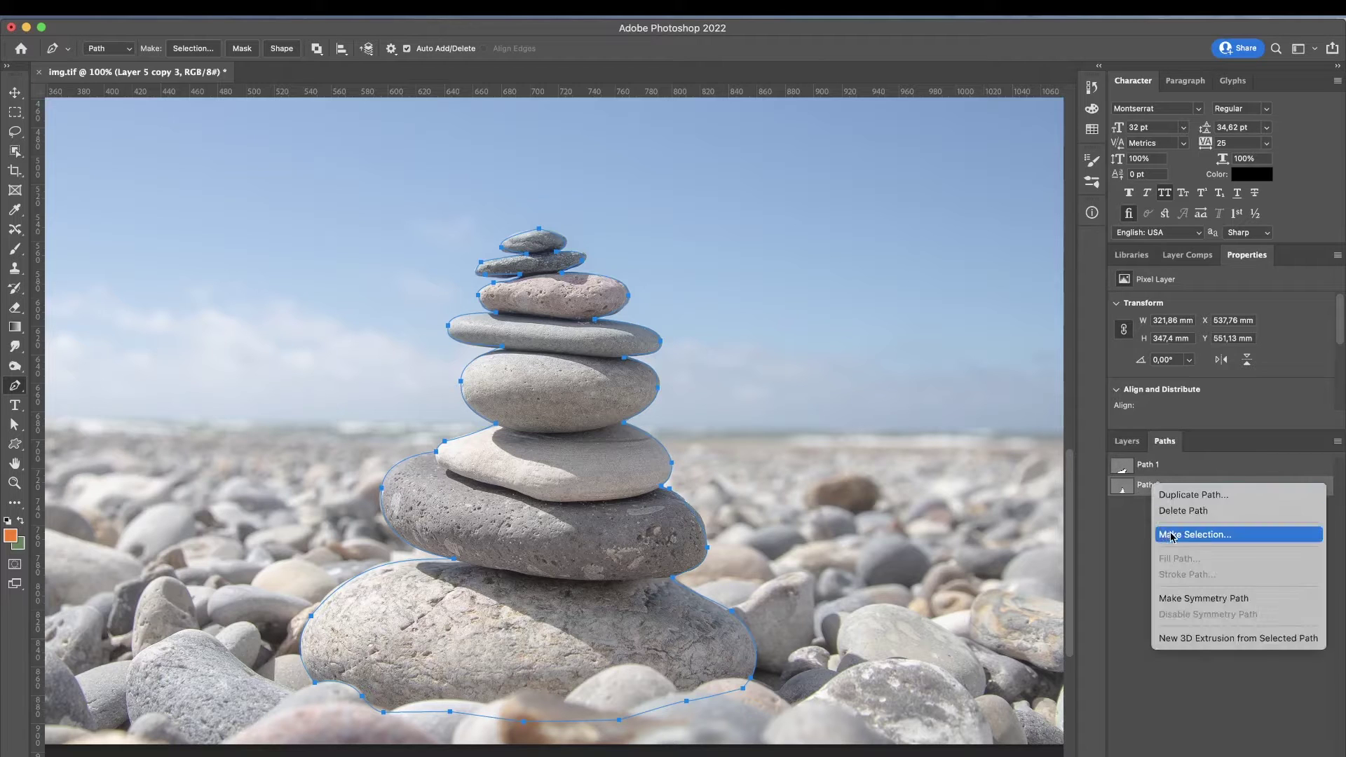
pyautogui.click(1195, 535)
pyautogui.click(749, 342)
pyautogui.click(1127, 440)
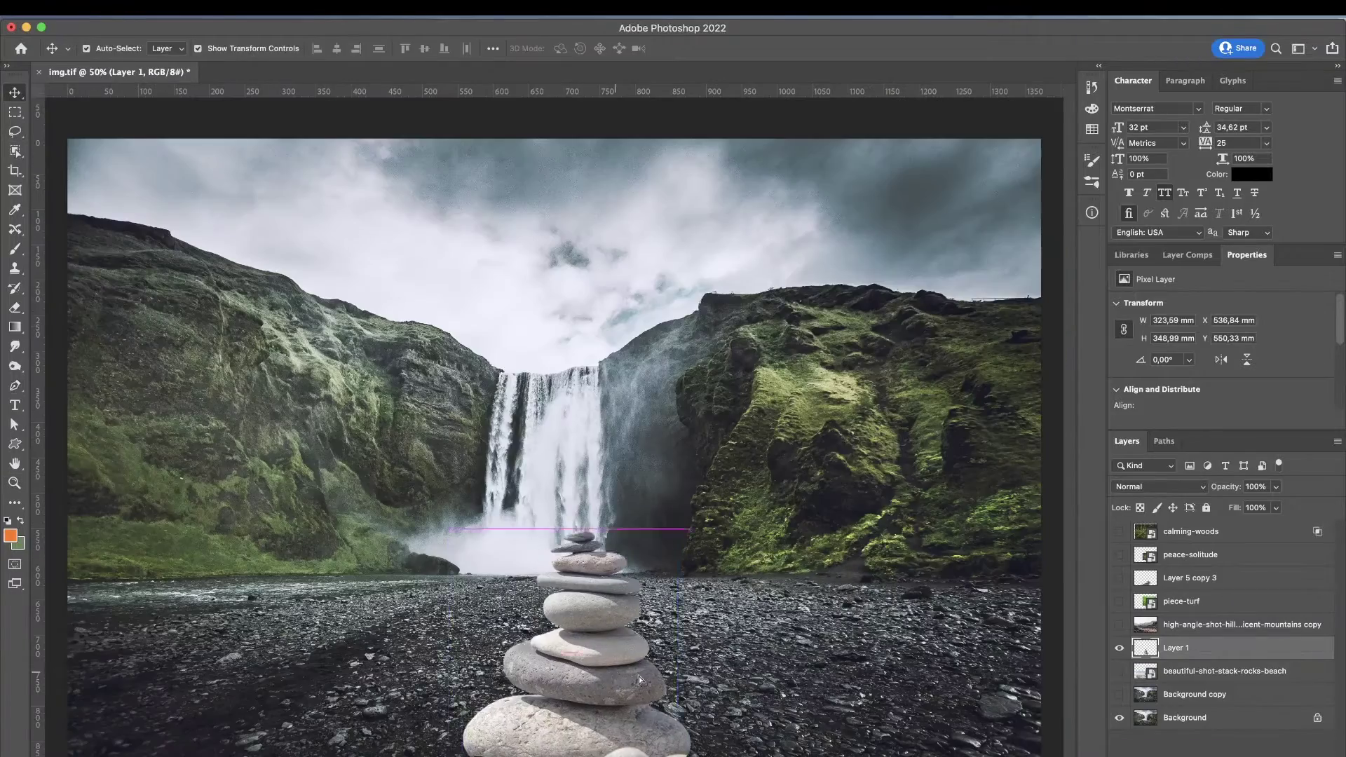
# Show the desert mountains layer, zoom in, and place pen points along the cliff ridge
pyautogui.click(1119, 625)
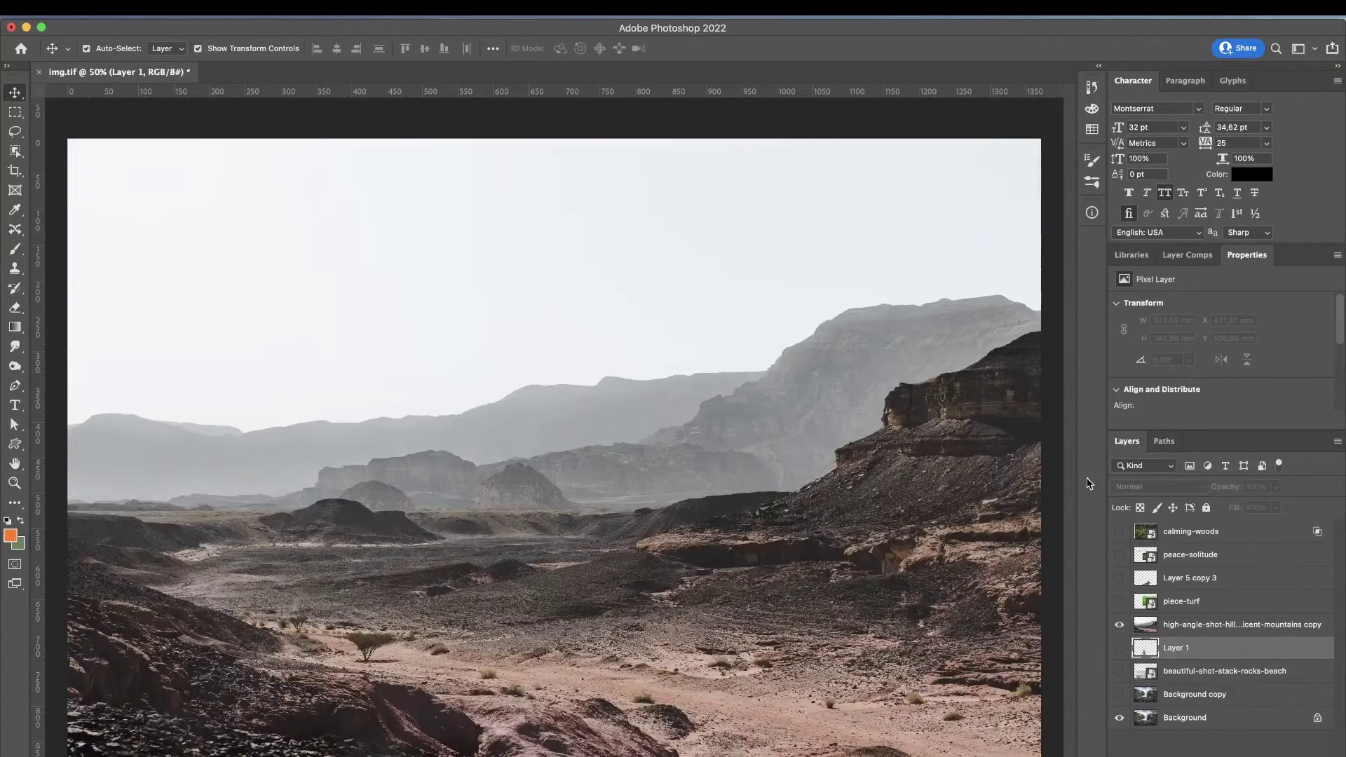
pyautogui.press('z')
pyautogui.click(1013, 453)
pyautogui.press('p')
pyautogui.scroll(10, 1002, 228)
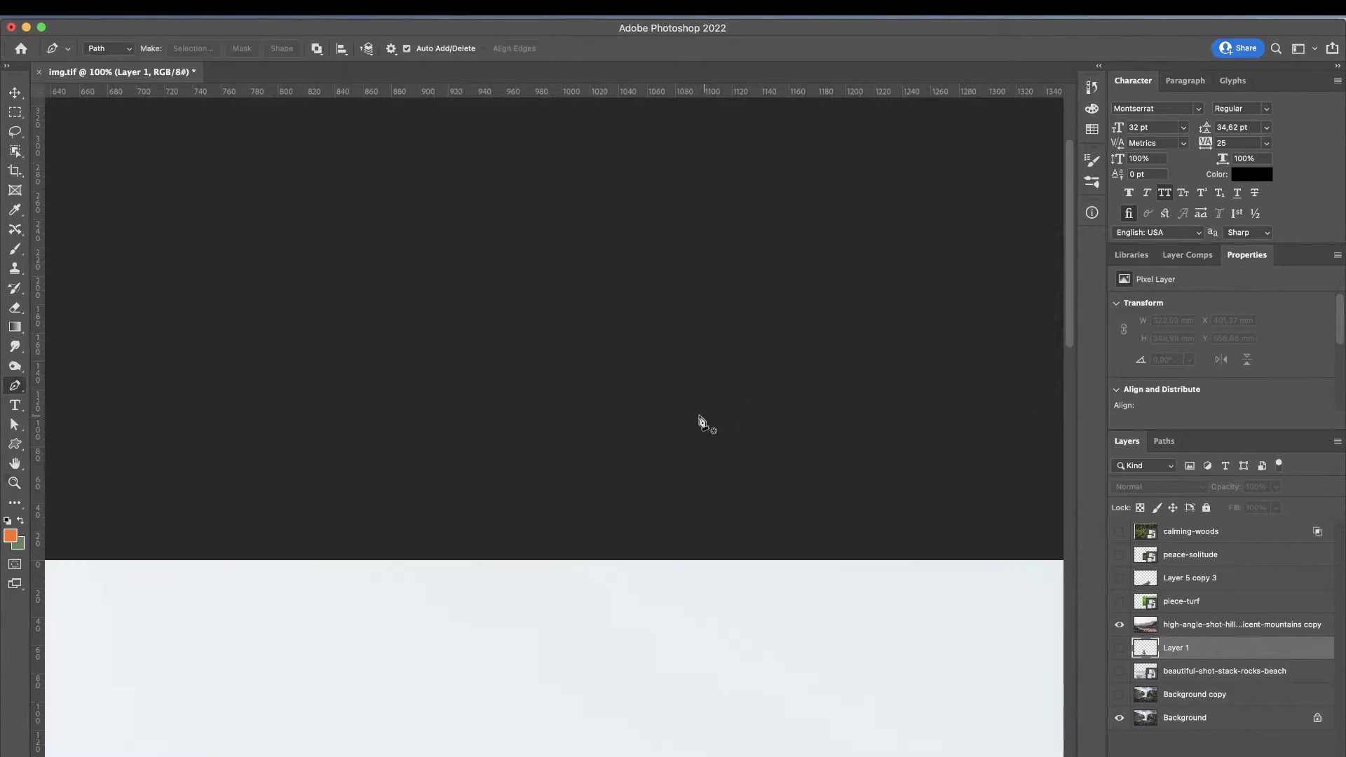
pyautogui.scroll(-3, 869, 449)
pyautogui.scroll(5, 771, 491)
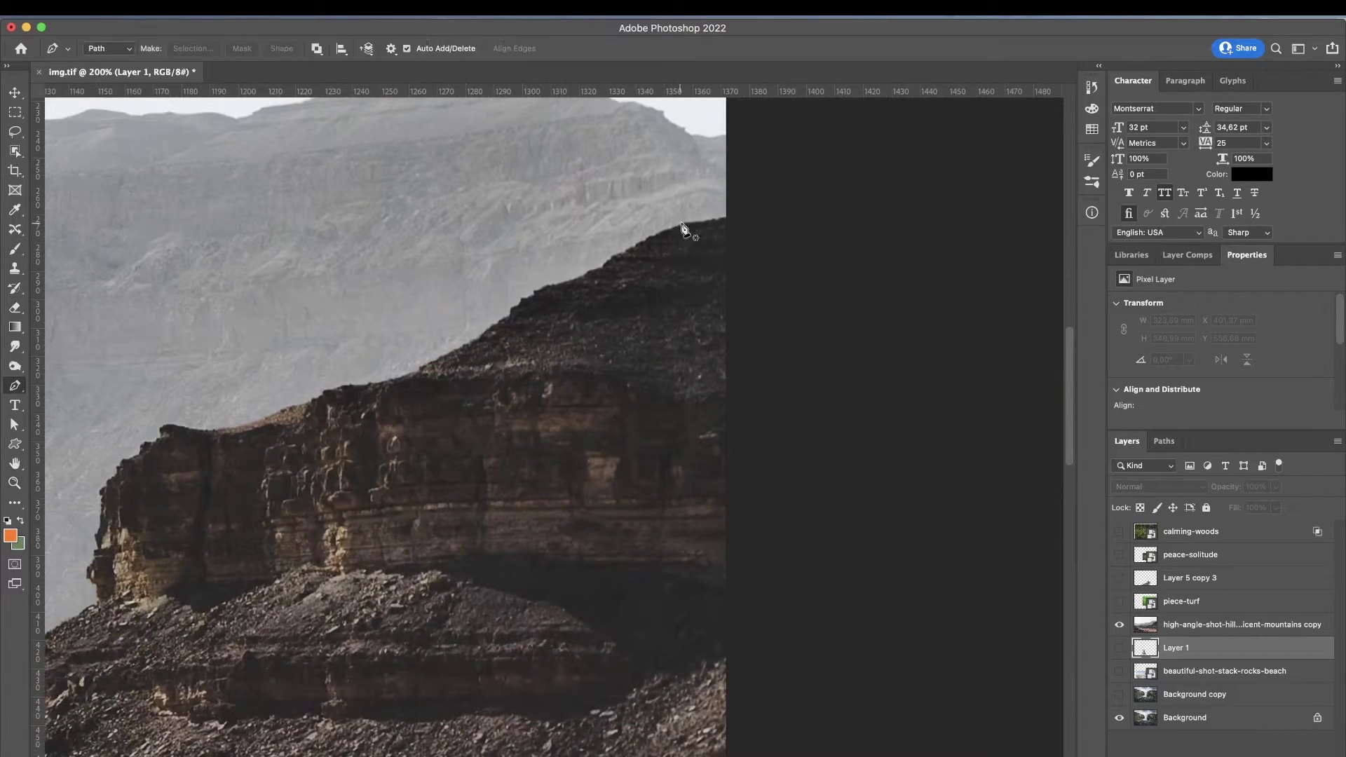
pyautogui.click(723, 218)
pyautogui.moveTo(658, 235); pyautogui.dragTo(662, 257)
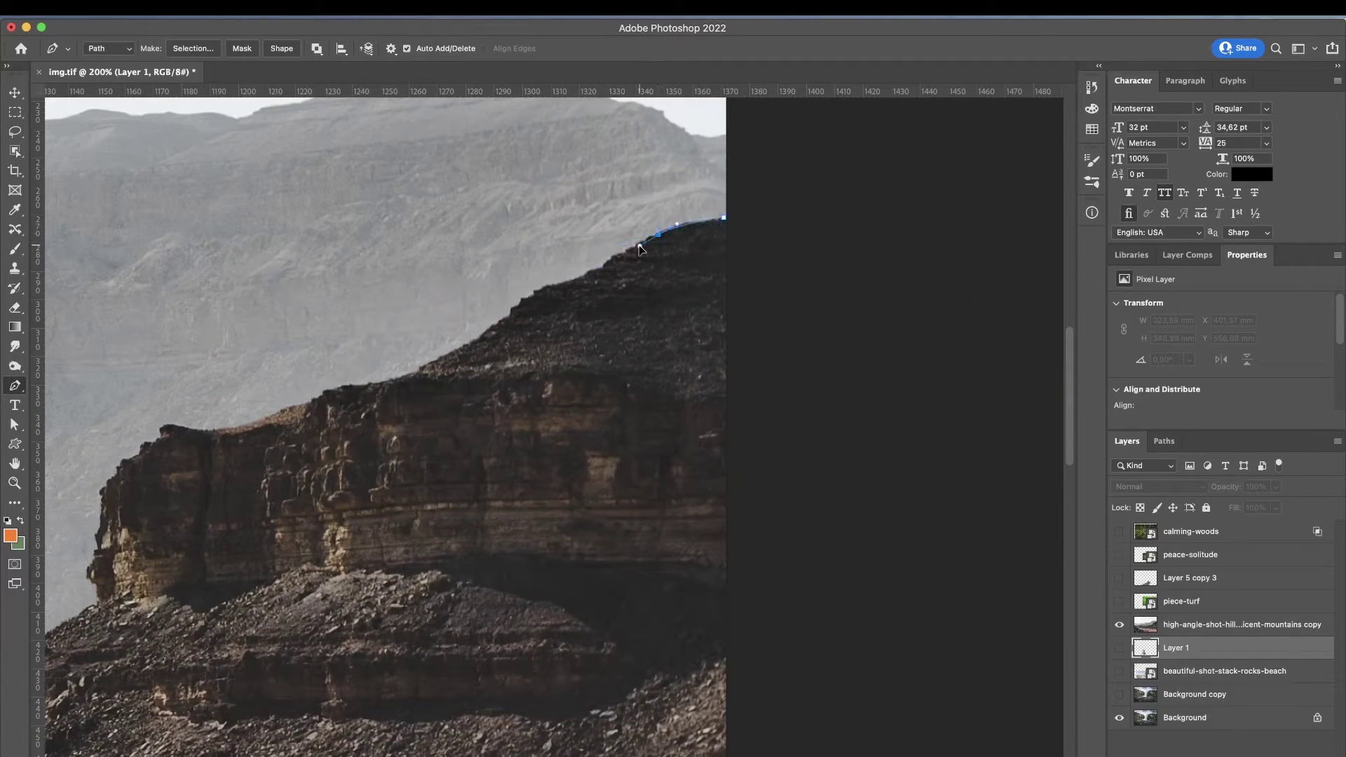
pyautogui.click(636, 249)
pyautogui.click(616, 259)
pyautogui.click(587, 278)
# Zoom out, lasso the cliff along its ridge line, and try Select Subject
pyautogui.press('super+minus')
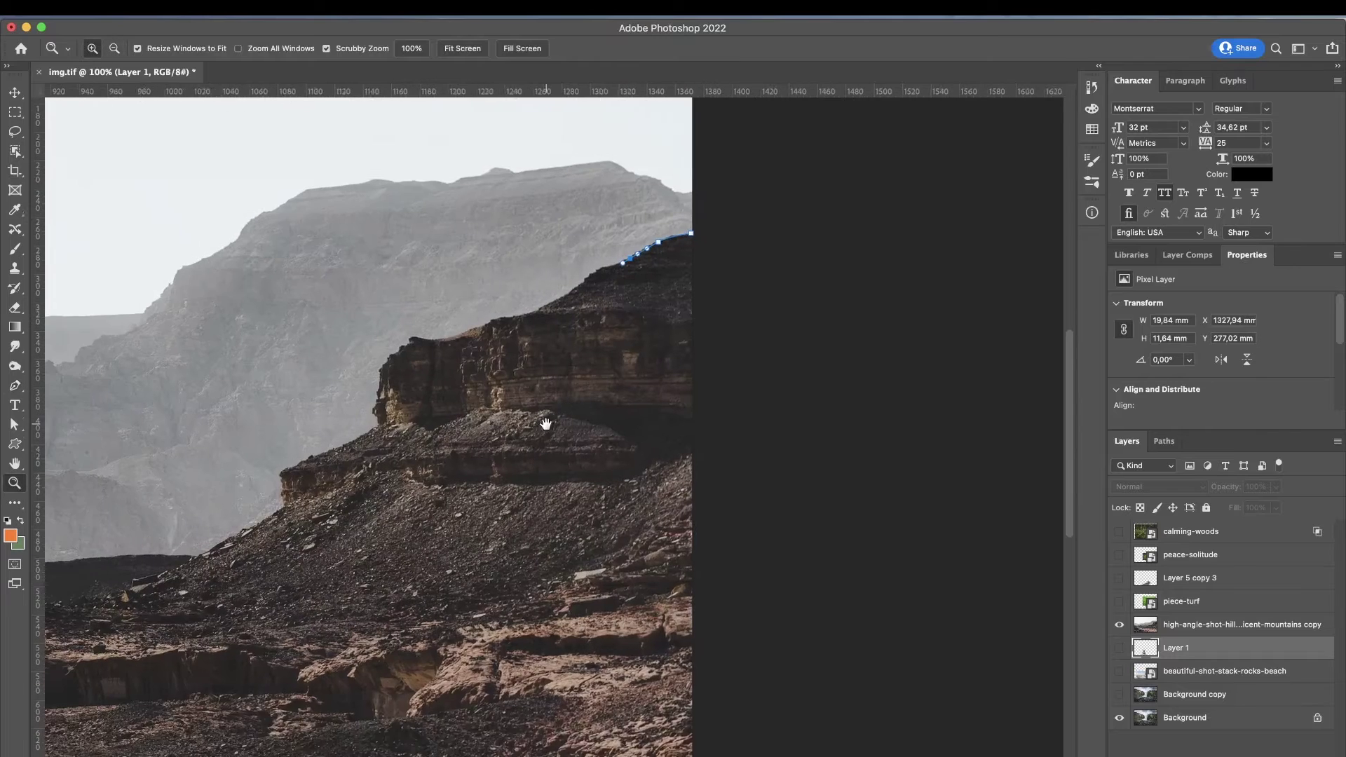
pyautogui.moveTo(546, 423); pyautogui.dragTo(579, 416)
pyautogui.click(14, 131)
pyautogui.moveTo(724, 216)
pyautogui.mouseDown()
pyautogui.moveTo(200, 545)
pyautogui.moveTo(736, 225)
pyautogui.mouseUp()
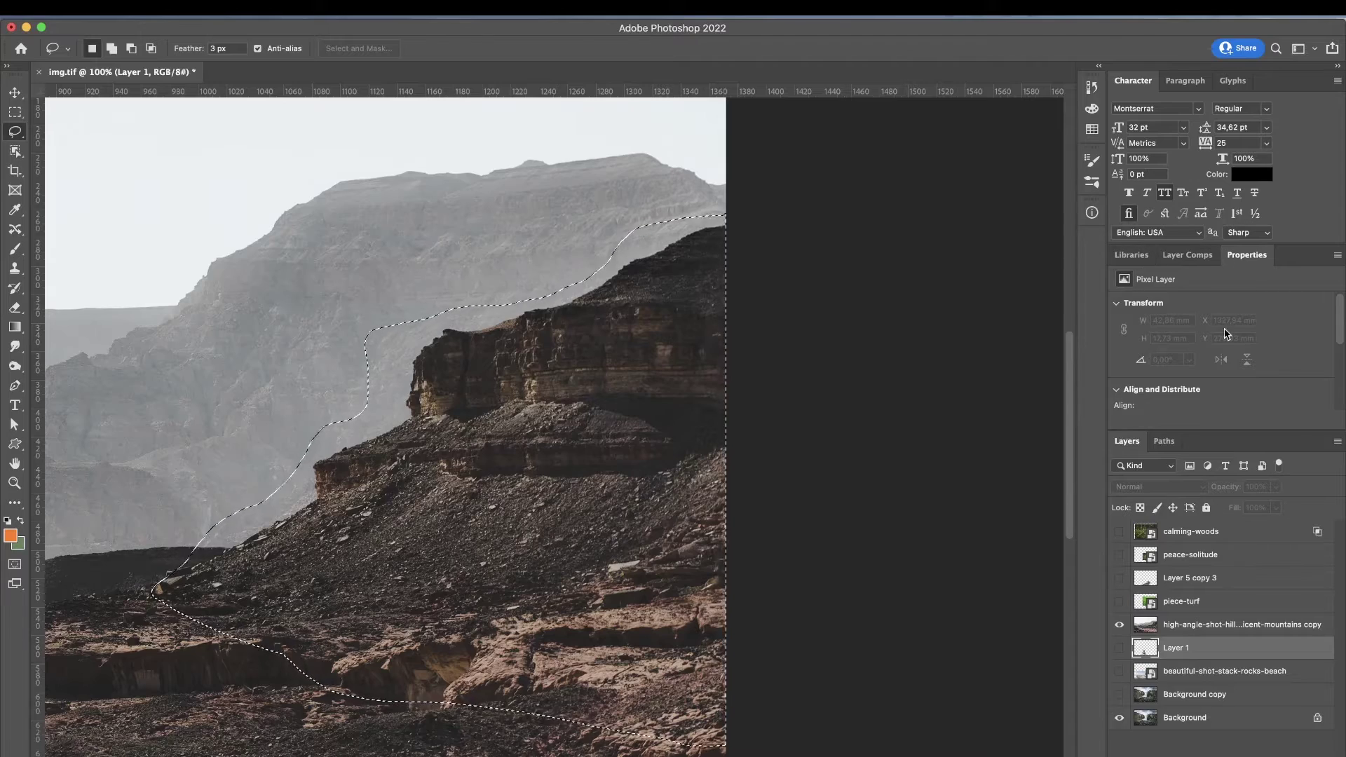
pyautogui.scroll(-5, 1239, 365)
pyautogui.click(1215, 369)
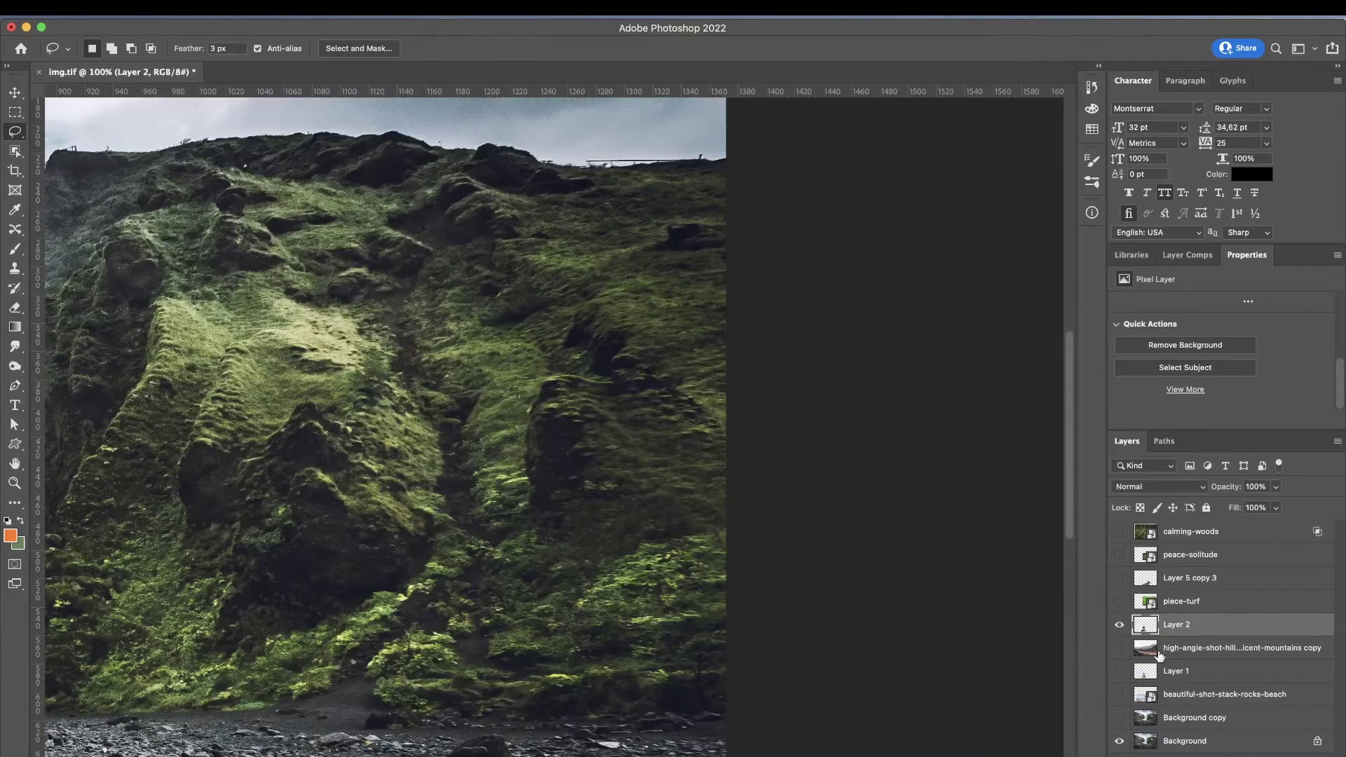
# Hide the mountains layer and replace Layer 2's mask with a fresh white mask
pyautogui.click(1120, 648)
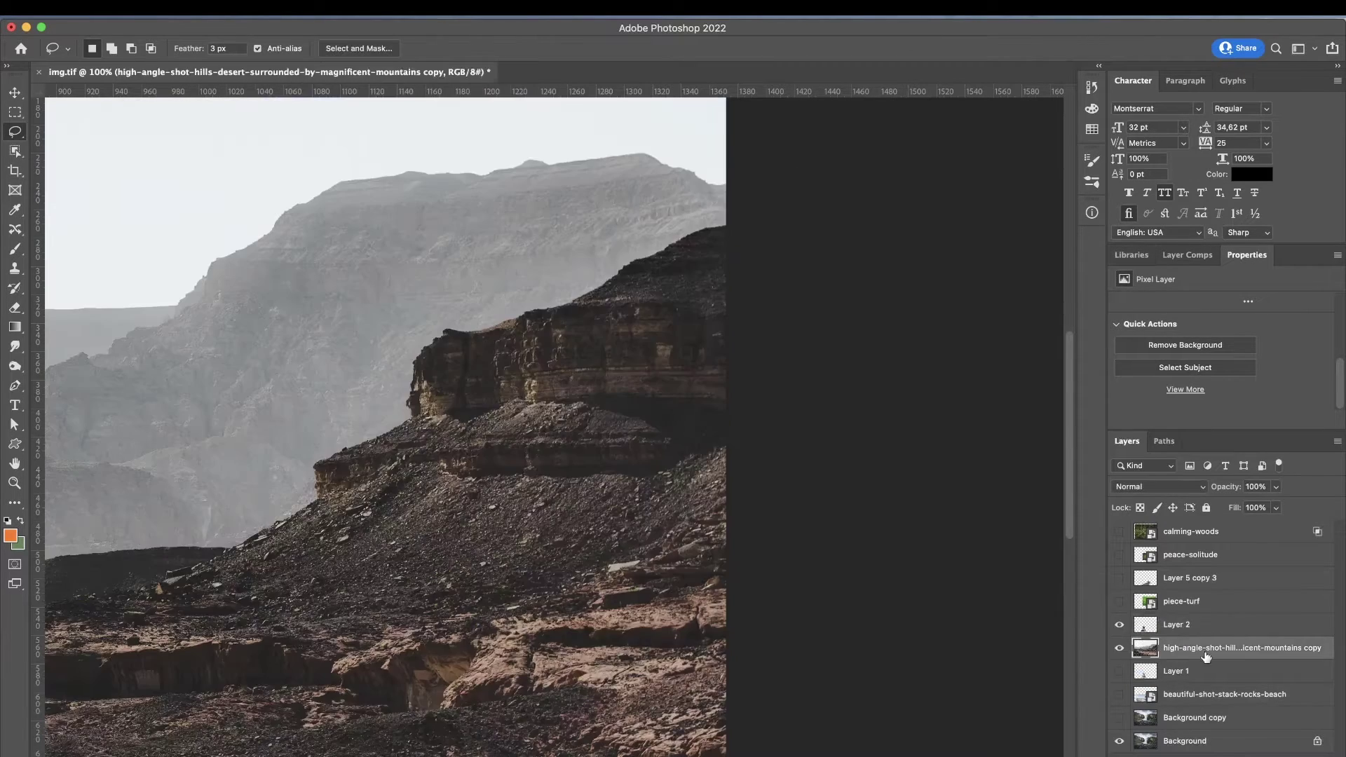
pyautogui.click(1119, 648)
pyautogui.click(1185, 345)
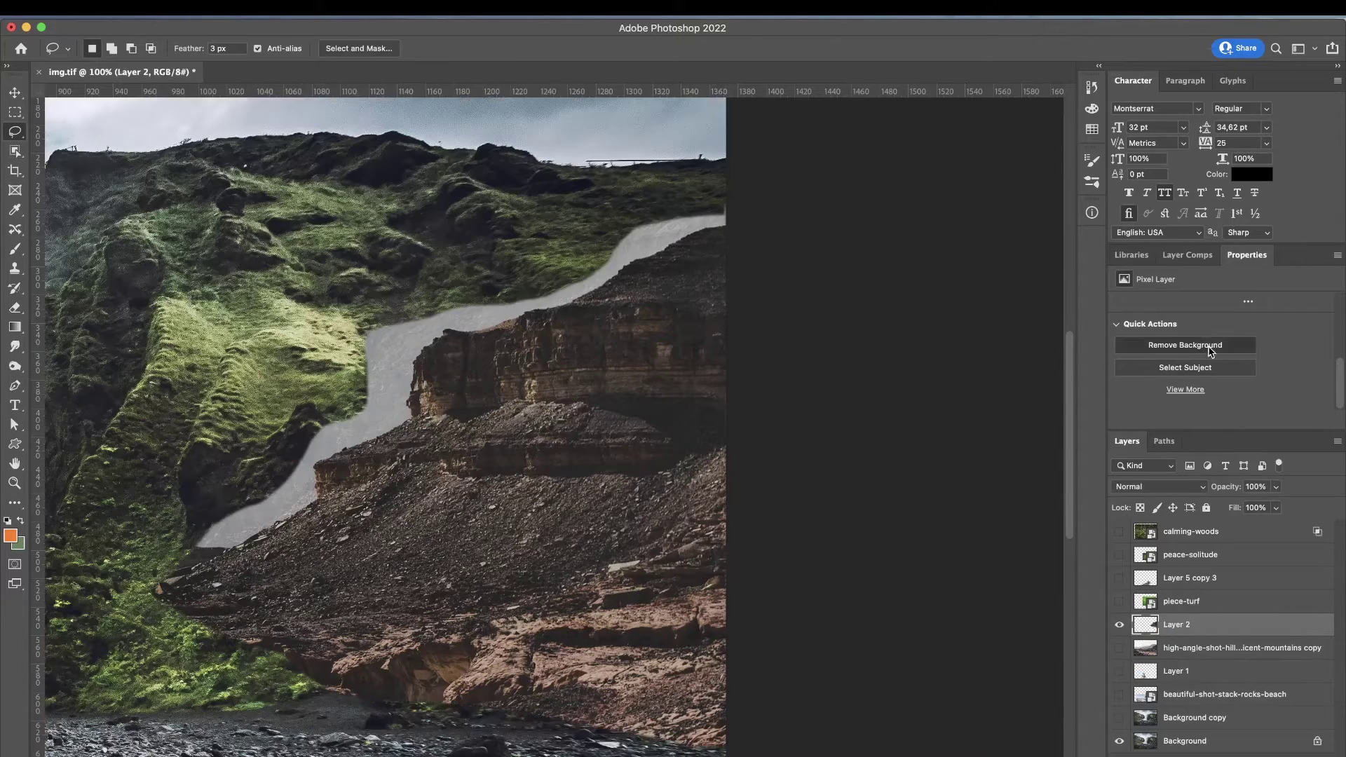
pyautogui.press('z')
pyautogui.click(495, 362)
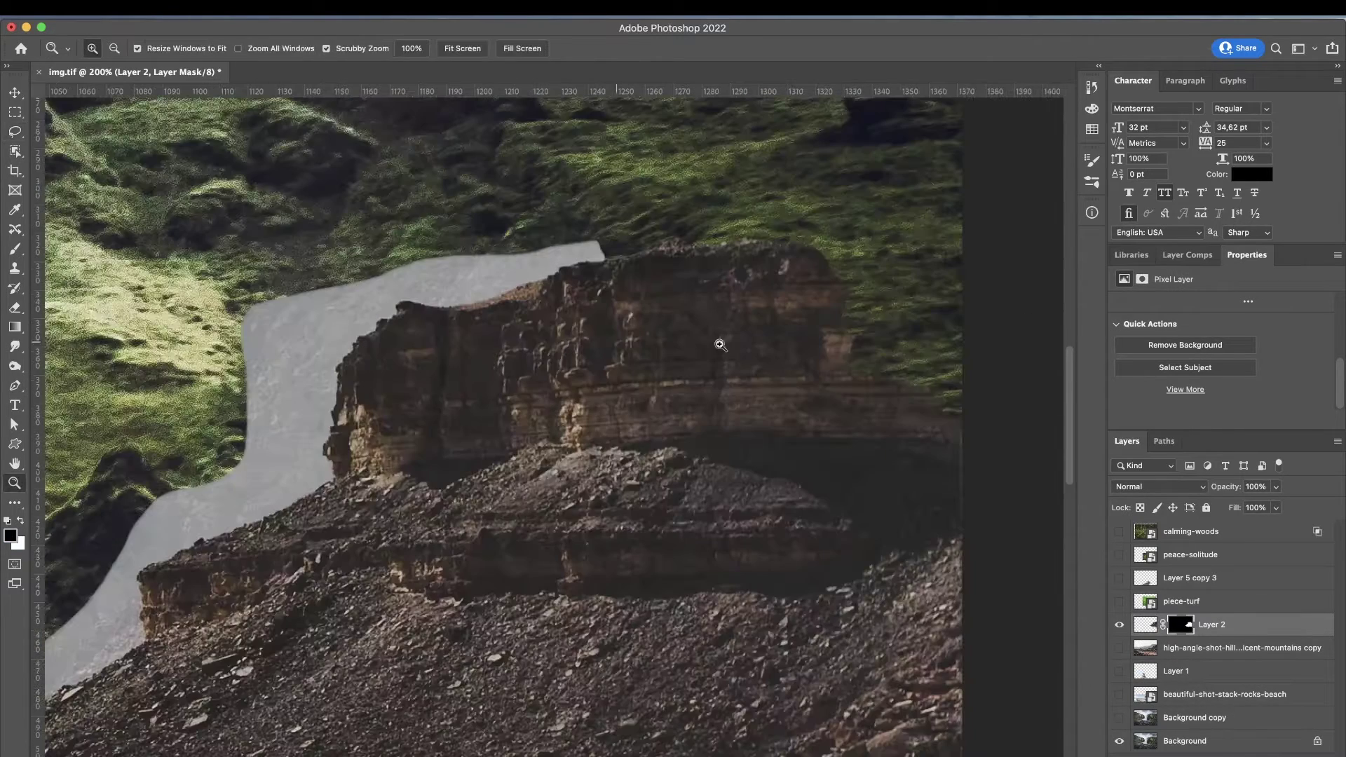
pyautogui.click(1184, 626)
pyautogui.scroll(5, 512, 420)
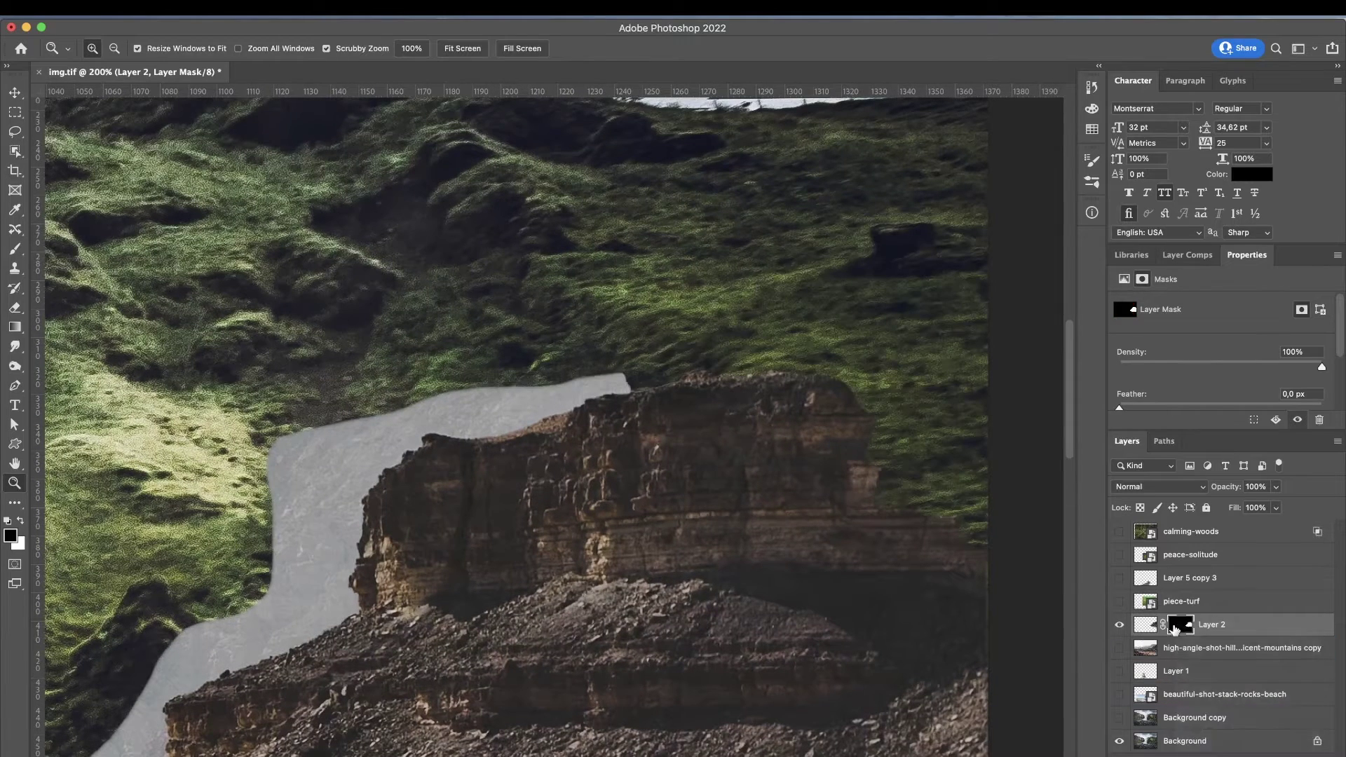
pyautogui.rightClick(1175, 629)
pyautogui.click(1206, 651)
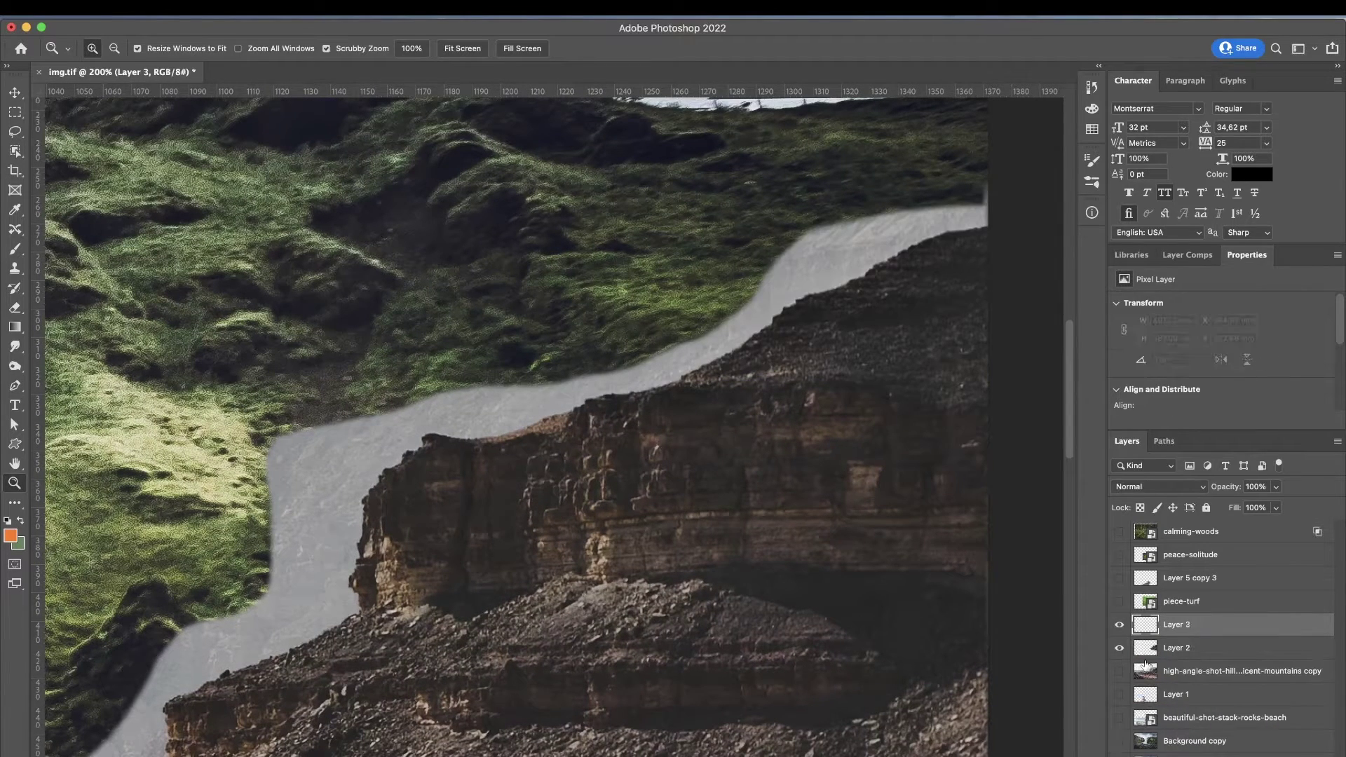
pyautogui.press('b')
pyautogui.press('[')
pyautogui.press('[')
pyautogui.press('[')
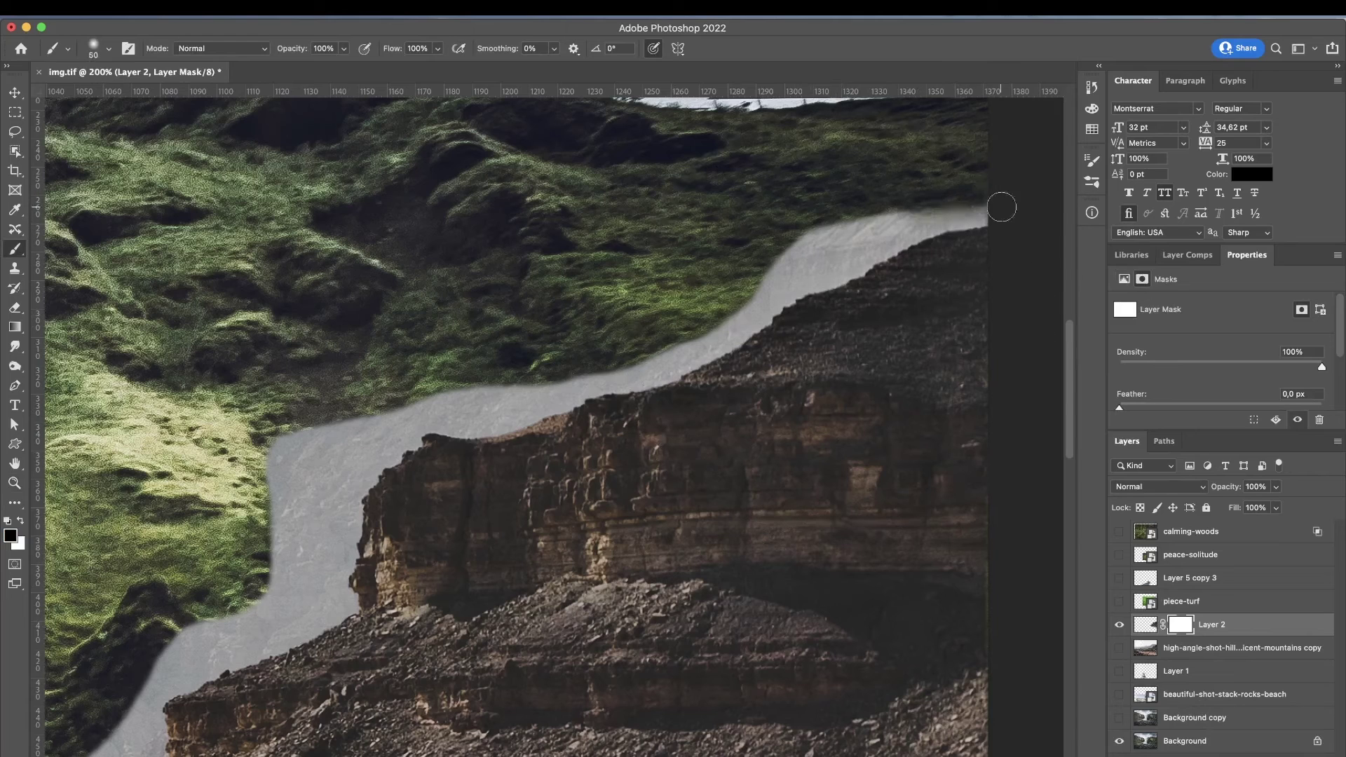
# Brush black from the right edge along the upper ridge to hide the grey strip
pyautogui.moveTo(996, 204)
pyautogui.mouseDown()
pyautogui.moveTo(796, 286)
pyautogui.moveTo(774, 317)
pyautogui.moveTo(664, 388)
pyautogui.mouseUp()
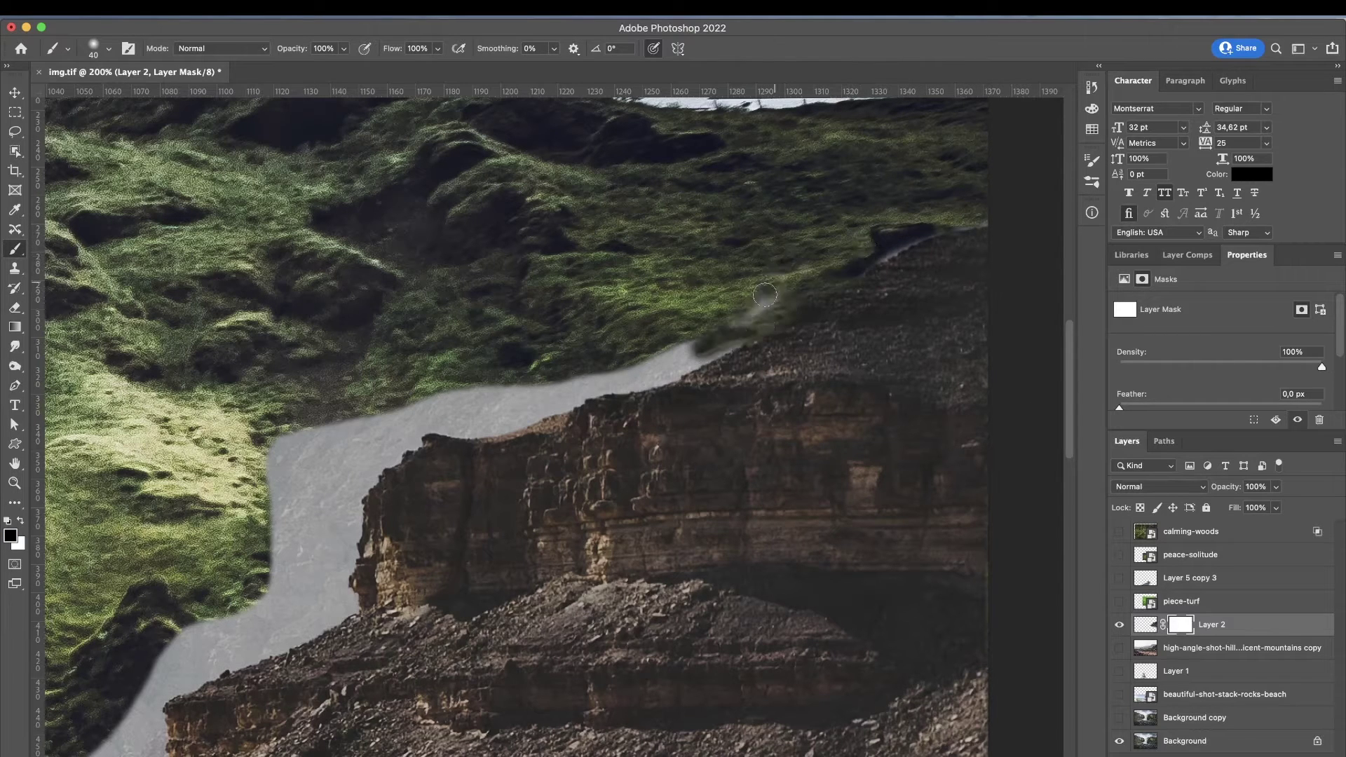
pyautogui.scroll(-5, 676, 465)
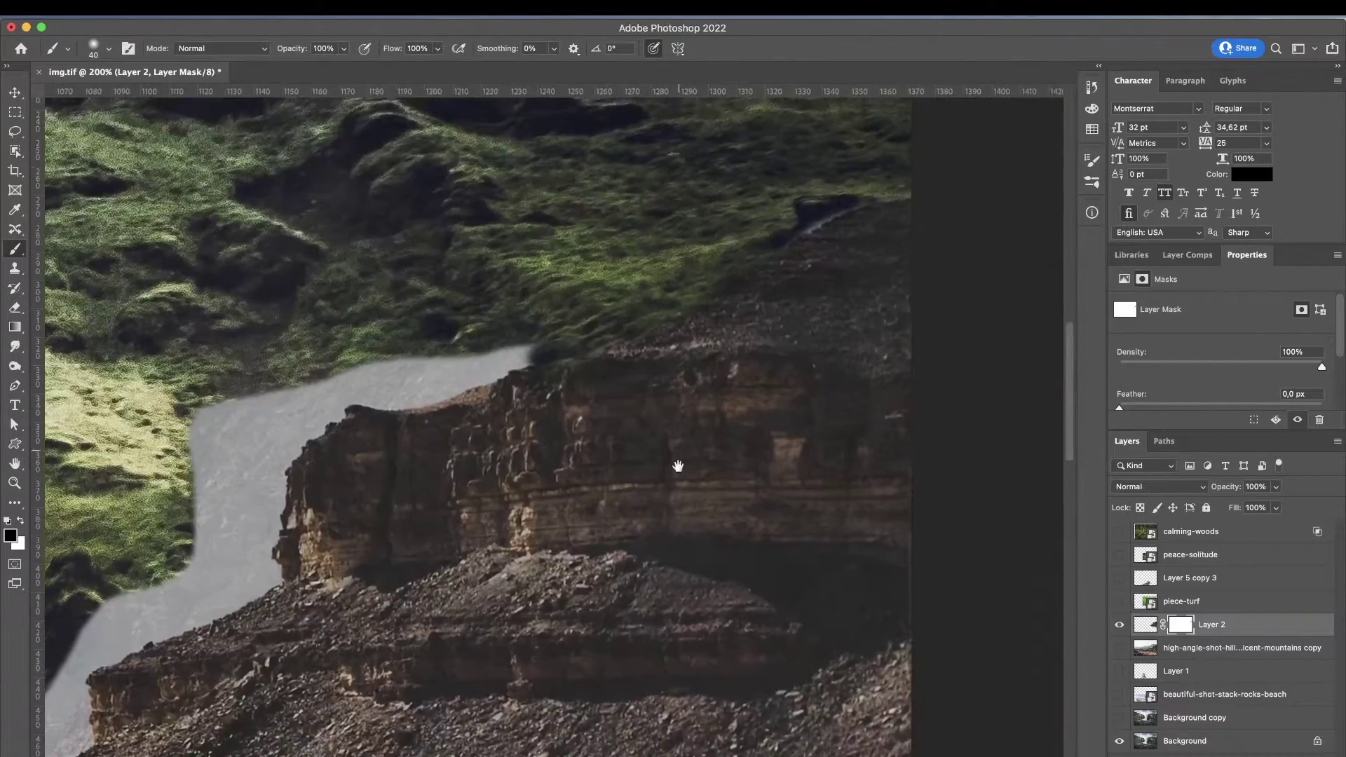
pyautogui.hscroll(-5, 676, 465)
pyautogui.moveTo(792, 232); pyautogui.dragTo(466, 298)
pyautogui.moveTo(454, 415); pyautogui.dragTo(704, 187)
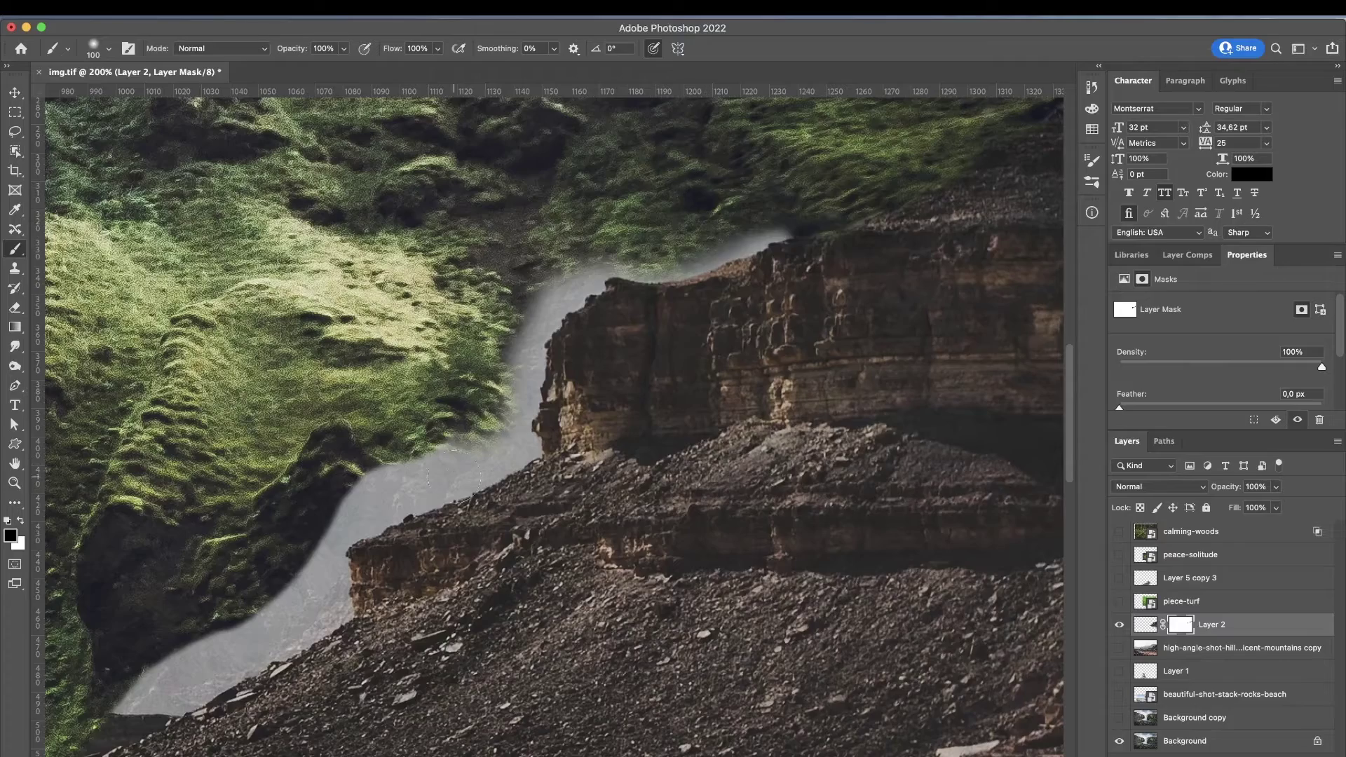
pyautogui.moveTo(337, 484); pyautogui.dragTo(589, 267)
# Pan along the ridge and paint away the remaining grey strip
pyautogui.moveTo(477, 652)
pyautogui.mouseDown()
pyautogui.moveTo(711, 469)
pyautogui.moveTo(743, 526)
pyautogui.mouseUp()
pyautogui.moveTo(603, 330)
pyautogui.mouseDown()
pyautogui.moveTo(554, 448)
pyautogui.moveTo(393, 561)
pyautogui.moveTo(491, 533)
pyautogui.moveTo(687, 351)
pyautogui.moveTo(519, 533)
pyautogui.moveTo(386, 582)
pyautogui.mouseUp()
pyautogui.moveTo(610, 393); pyautogui.dragTo(399, 610)
pyautogui.moveTo(561, 575)
pyautogui.mouseDown()
pyautogui.moveTo(456, 610)
pyautogui.moveTo(556, 502)
pyautogui.moveTo(610, 393)
pyautogui.moveTo(701, 347)
pyautogui.moveTo(841, 326)
pyautogui.mouseUp()
pyautogui.press('z')
pyautogui.keyDown('alt'); pyautogui.click(671, 524); pyautogui.keyUp('alt')
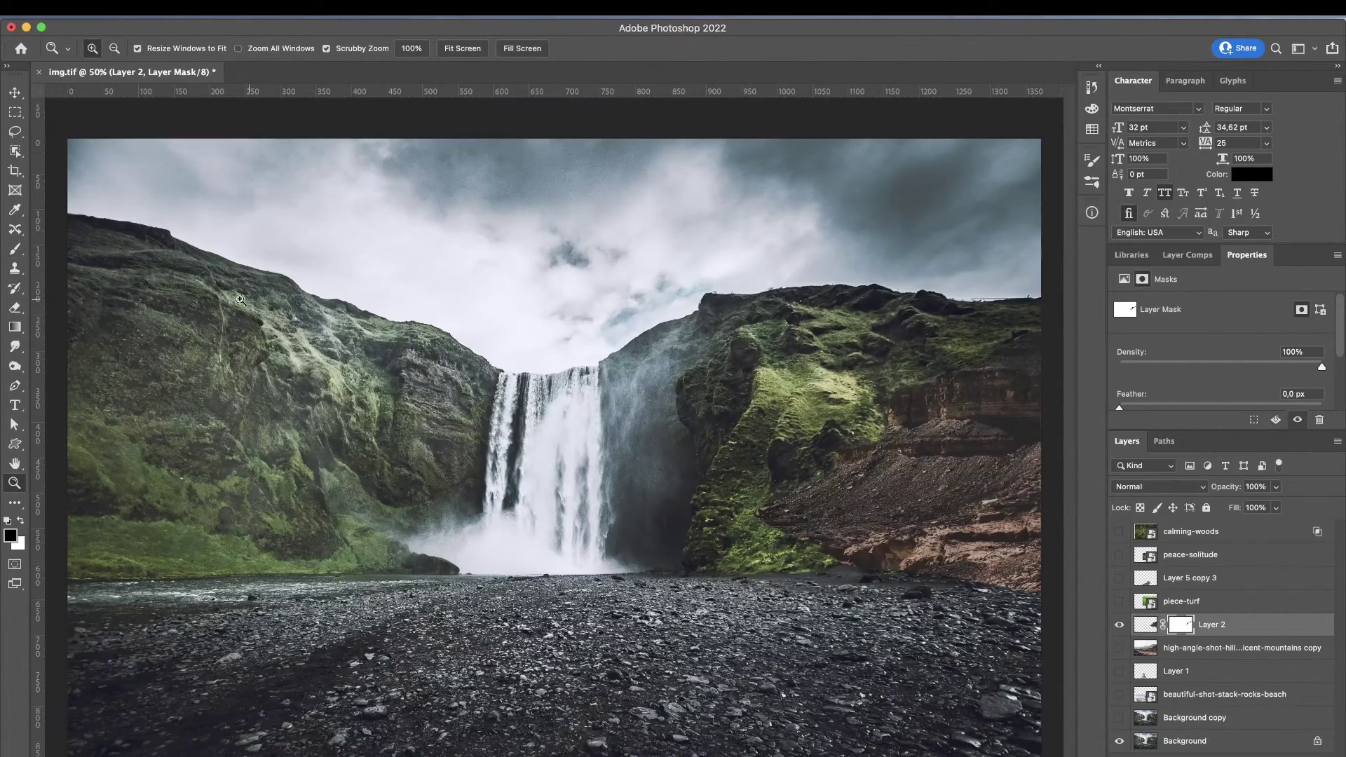
# Nudge Layer 2's cliff, show Layer 5 copy 3 boardwalk and shift it right, and show calming-woods
pyautogui.press('v')
pyautogui.moveTo(947, 421); pyautogui.dragTo(980, 506)
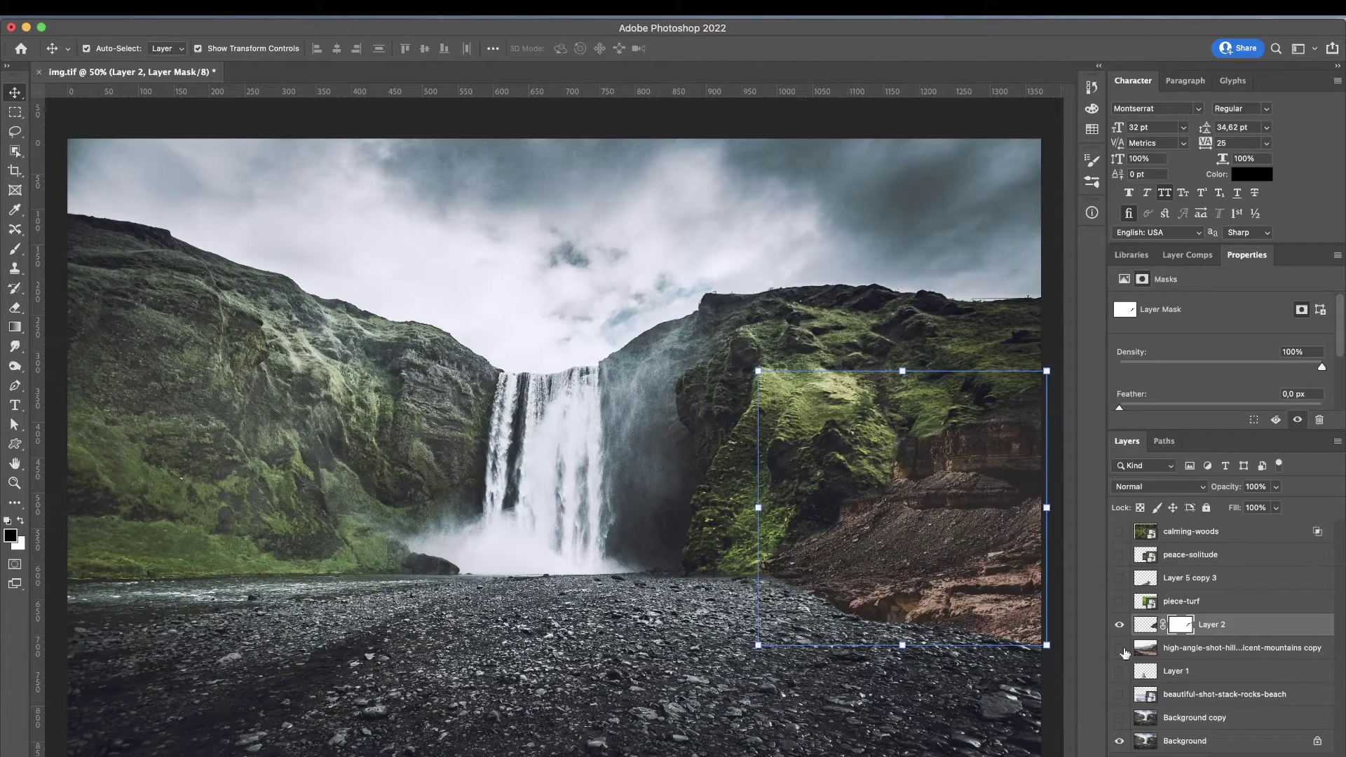
pyautogui.click(1119, 578)
pyautogui.moveTo(630, 714); pyautogui.dragTo(791, 712)
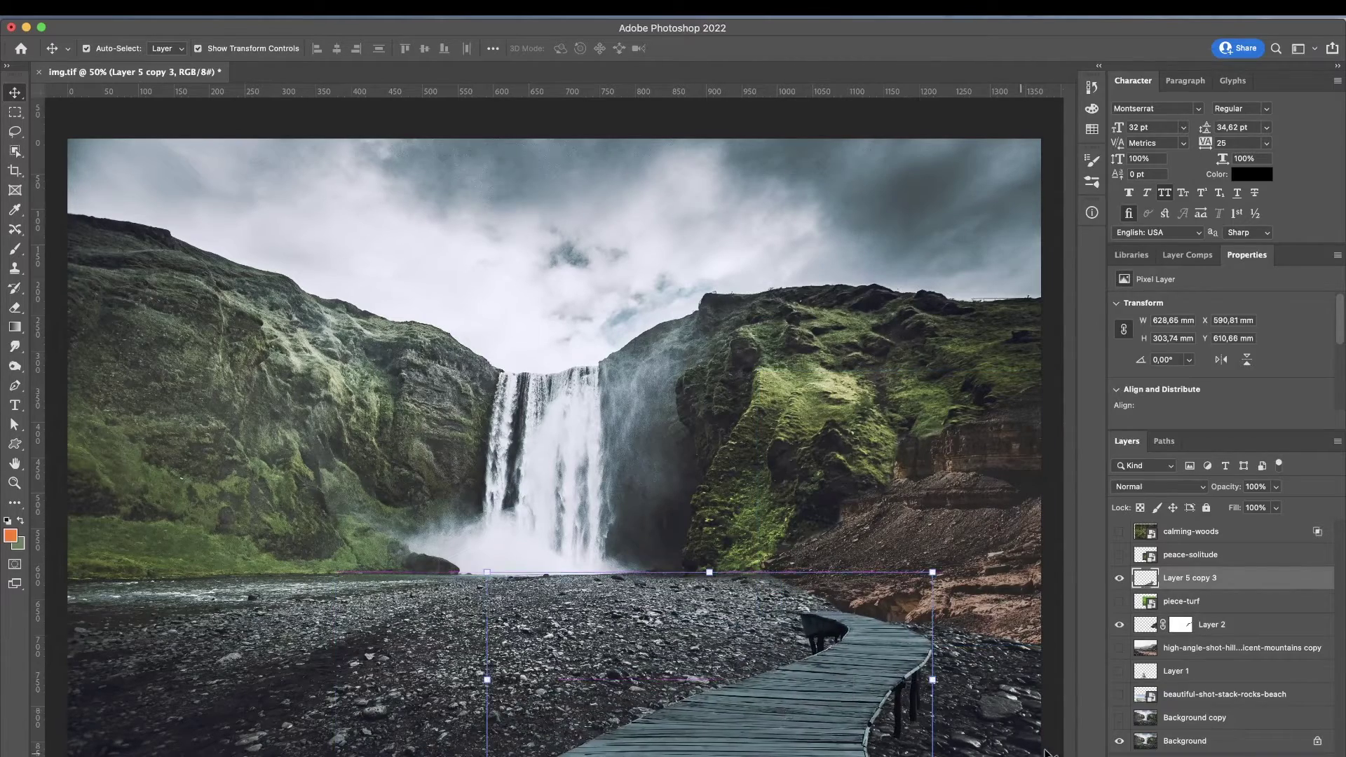
pyautogui.click(1120, 532)
# Scale the calming-woods photo to about 57% and place it in the lower-right corner
pyautogui.hotkey('alt', '.')
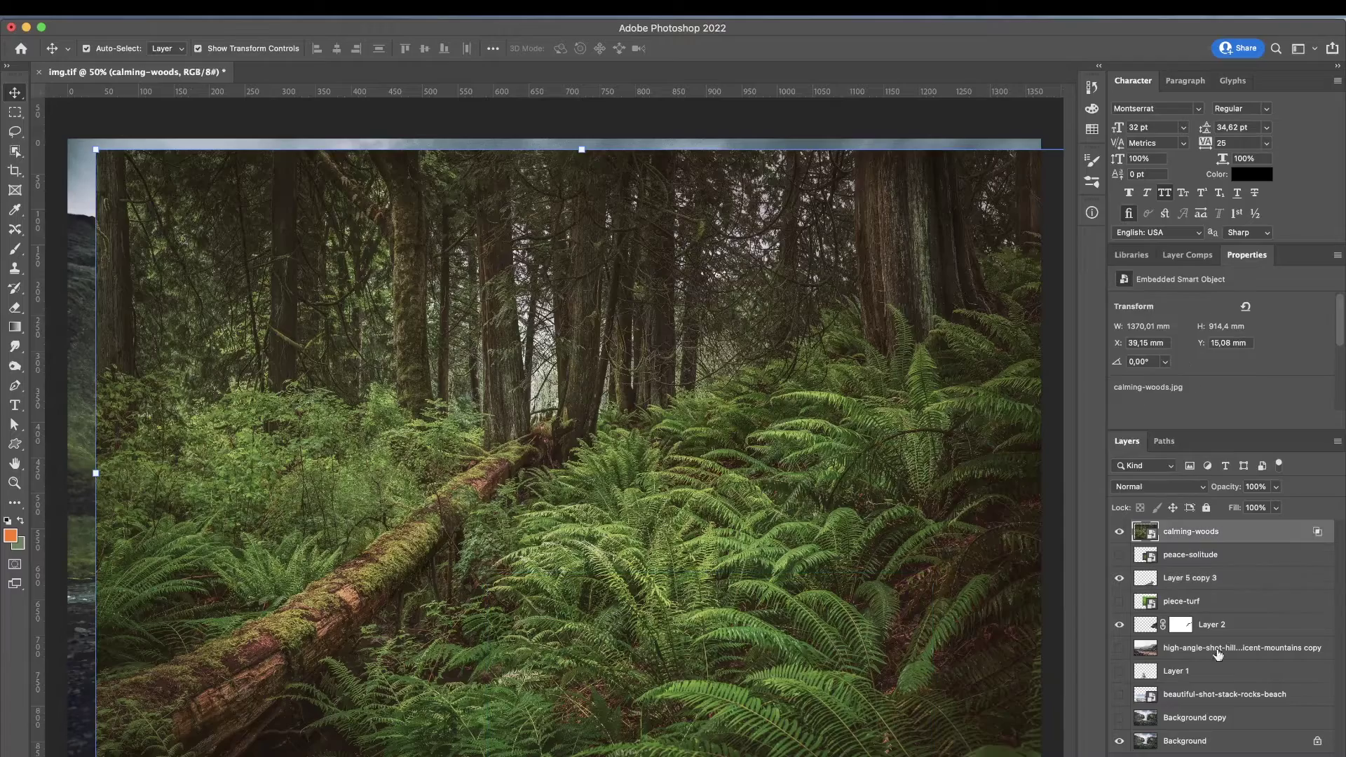
pyautogui.doubleClick(1314, 536)
pyautogui.press('Escape')
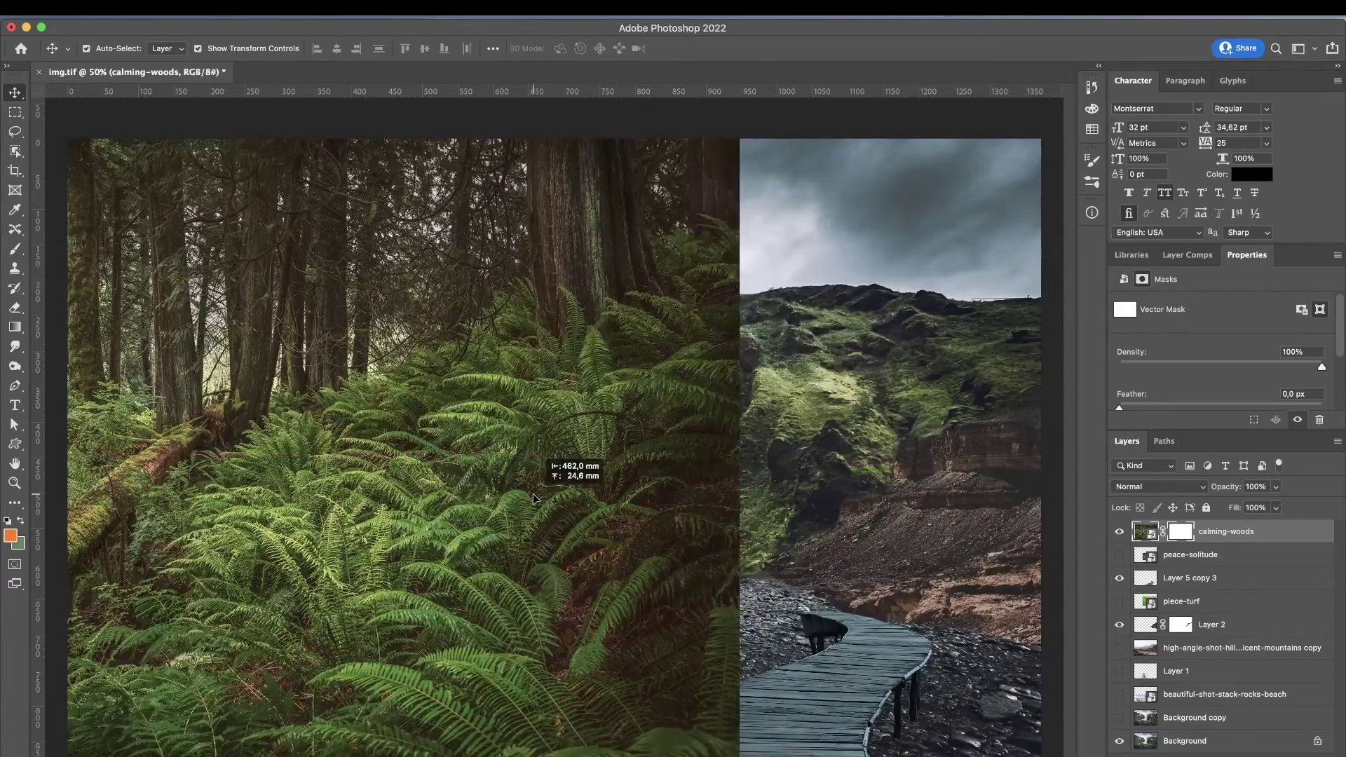
pyautogui.moveTo(834, 313)
pyautogui.mouseDown()
pyautogui.moveTo(887, 150)
pyautogui.moveTo(617, 346)
pyautogui.mouseUp()
pyautogui.moveTo(584, 544)
pyautogui.mouseDown()
pyautogui.moveTo(1007, 706)
pyautogui.moveTo(1029, 617)
pyautogui.moveTo(1004, 613)
pyautogui.moveTo(1029, 685)
pyautogui.moveTo(1009, 604)
pyautogui.moveTo(954, 526)
pyautogui.moveTo(946, 753)
pyautogui.moveTo(975, 666)
pyautogui.mouseUp()
pyautogui.press('Return')
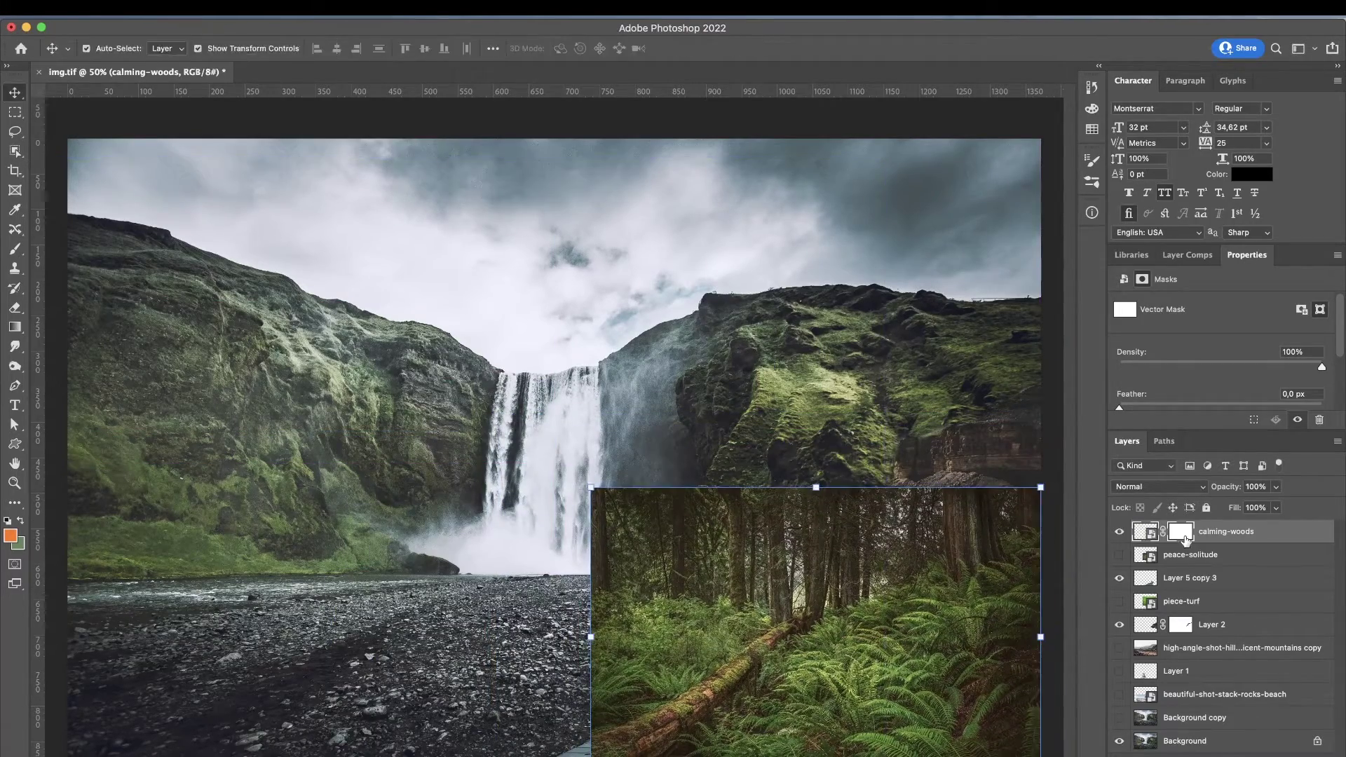
# Delete the forest's old mask, add a fresh layer mask, and enlarge the brush
pyautogui.press('b')
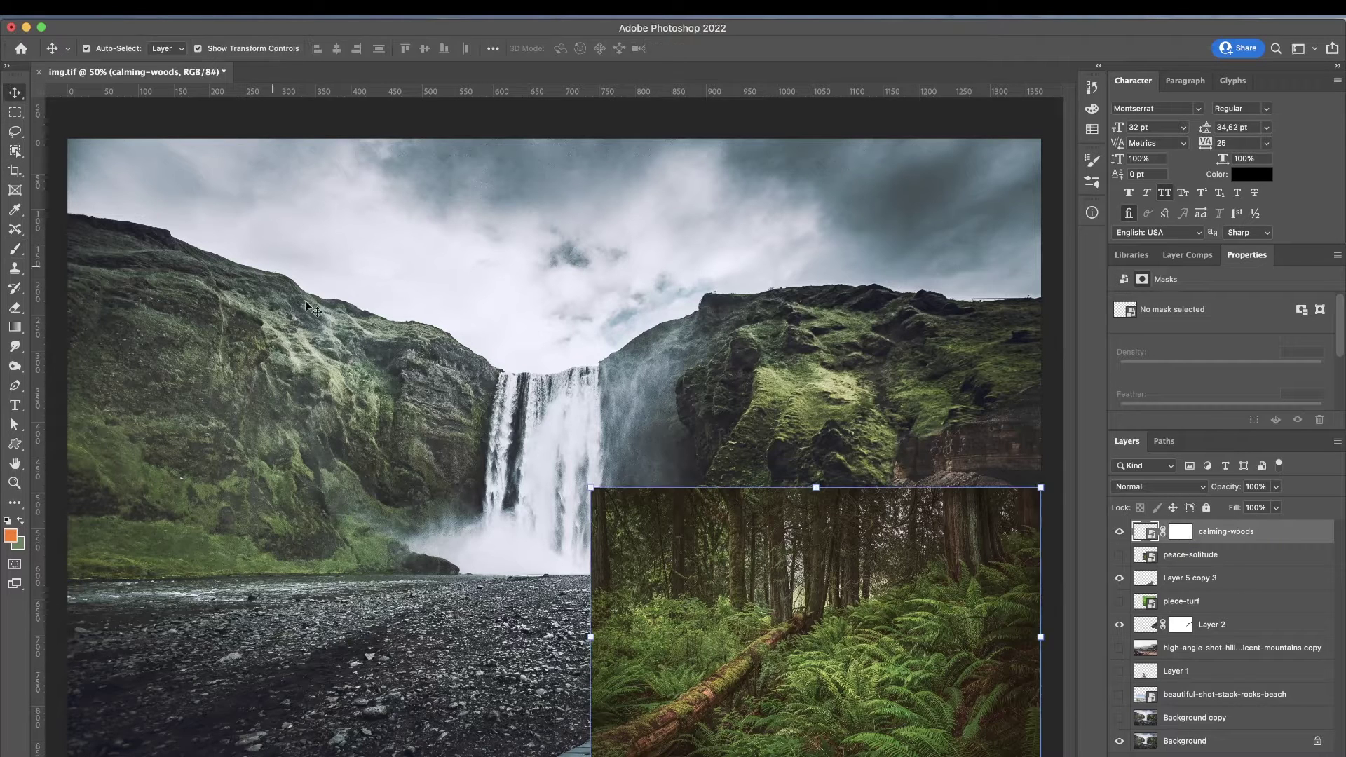
pyautogui.click(1181, 532)
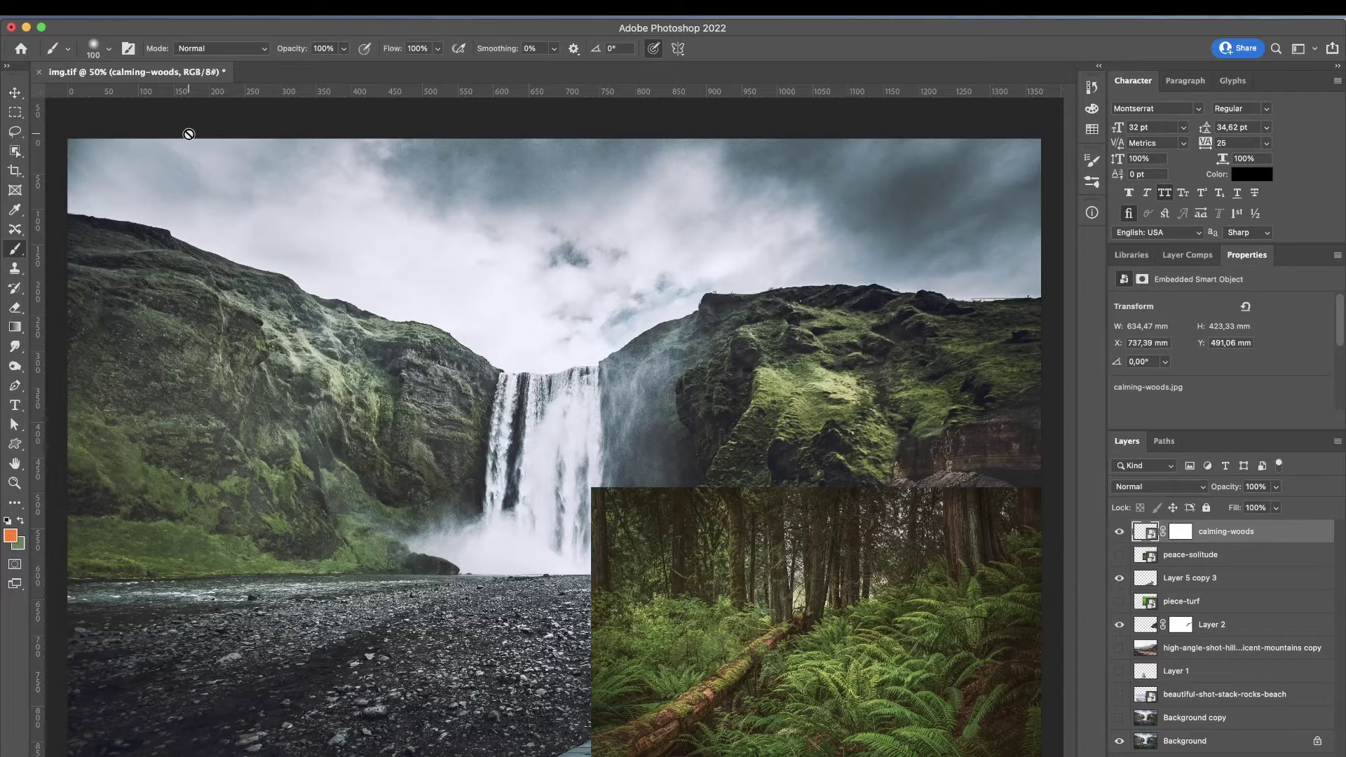
pyautogui.click(1119, 532)
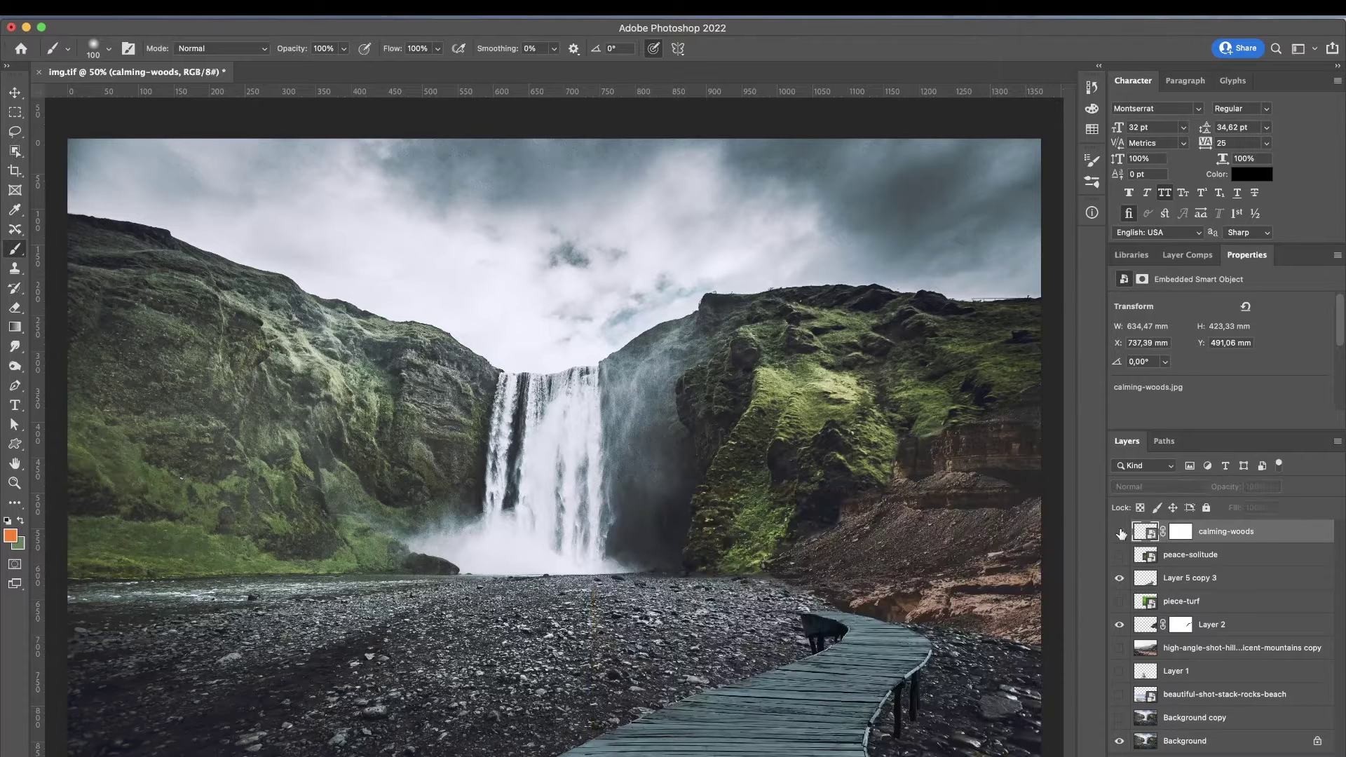
pyautogui.click(1120, 532)
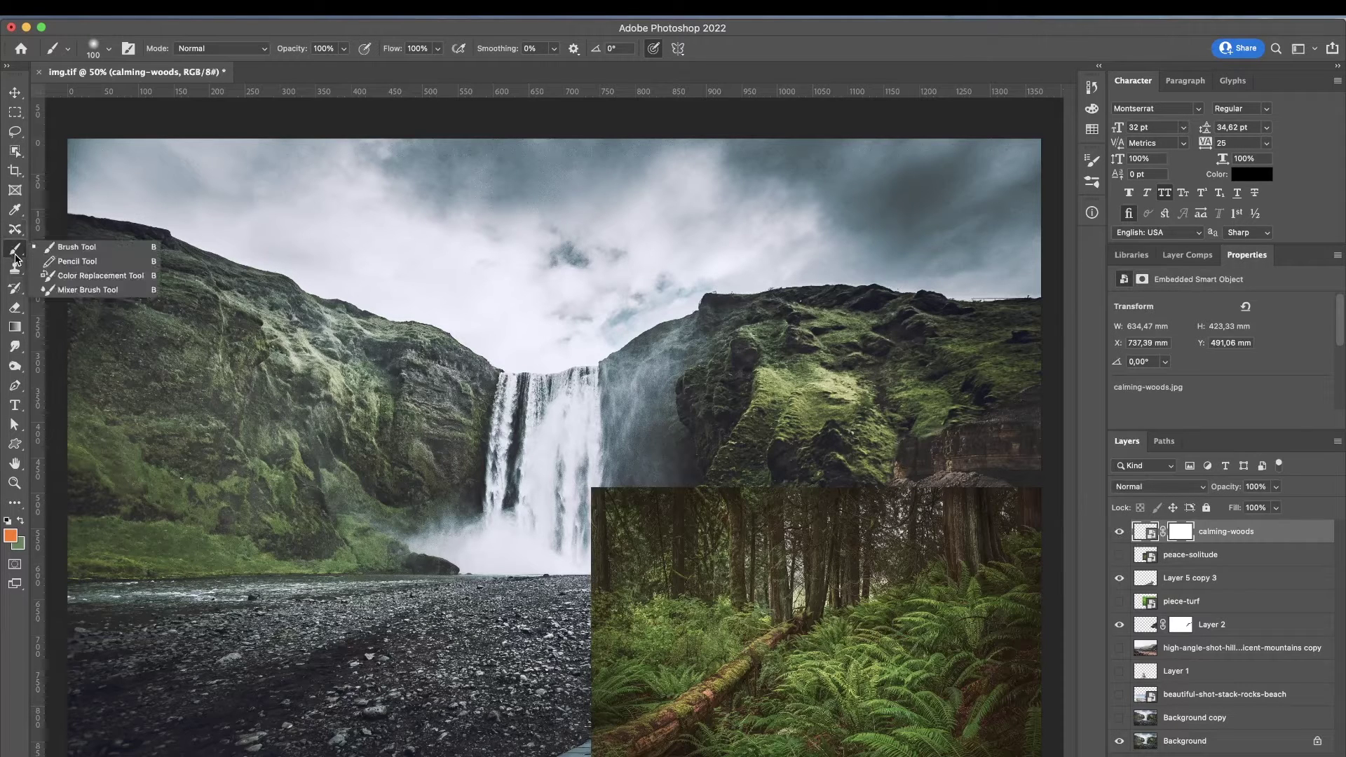
pyautogui.click(1183, 534)
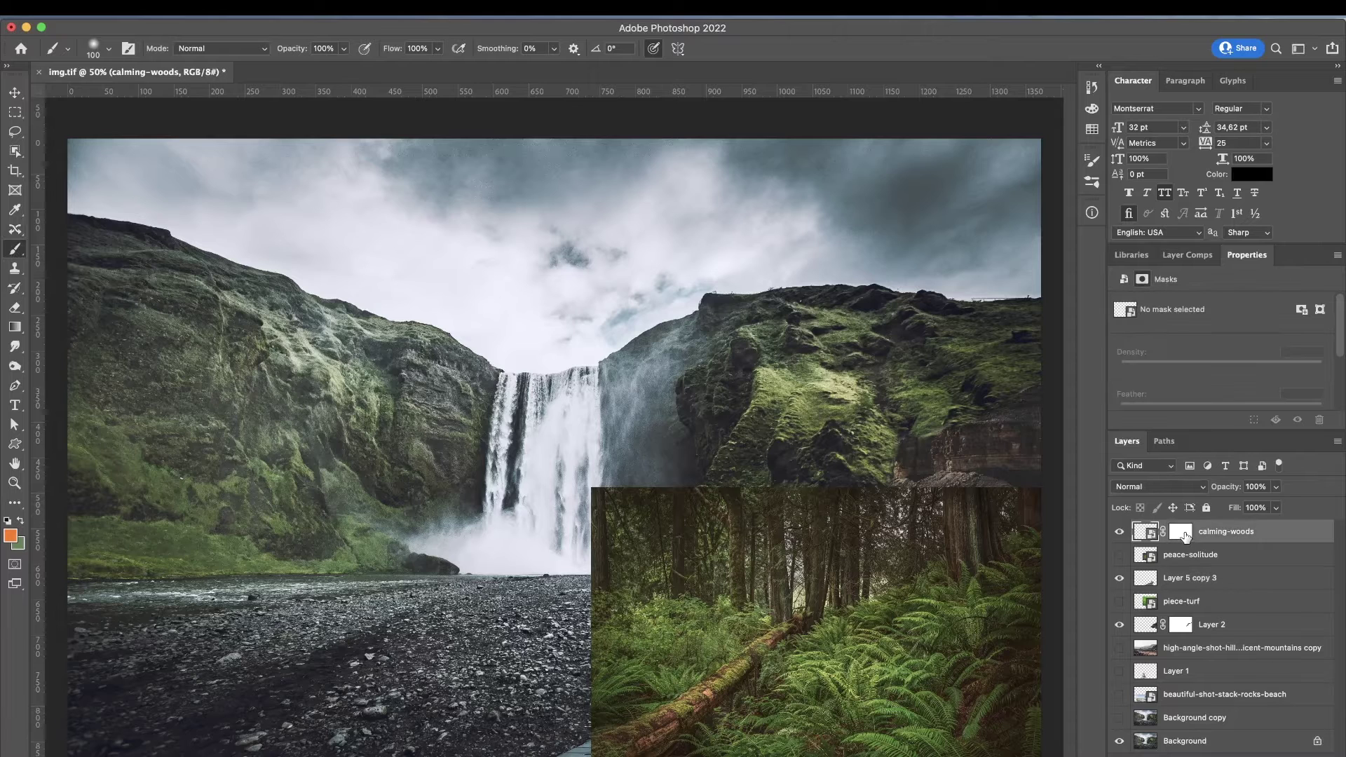
pyautogui.press('Delete')
pyautogui.press('Return')
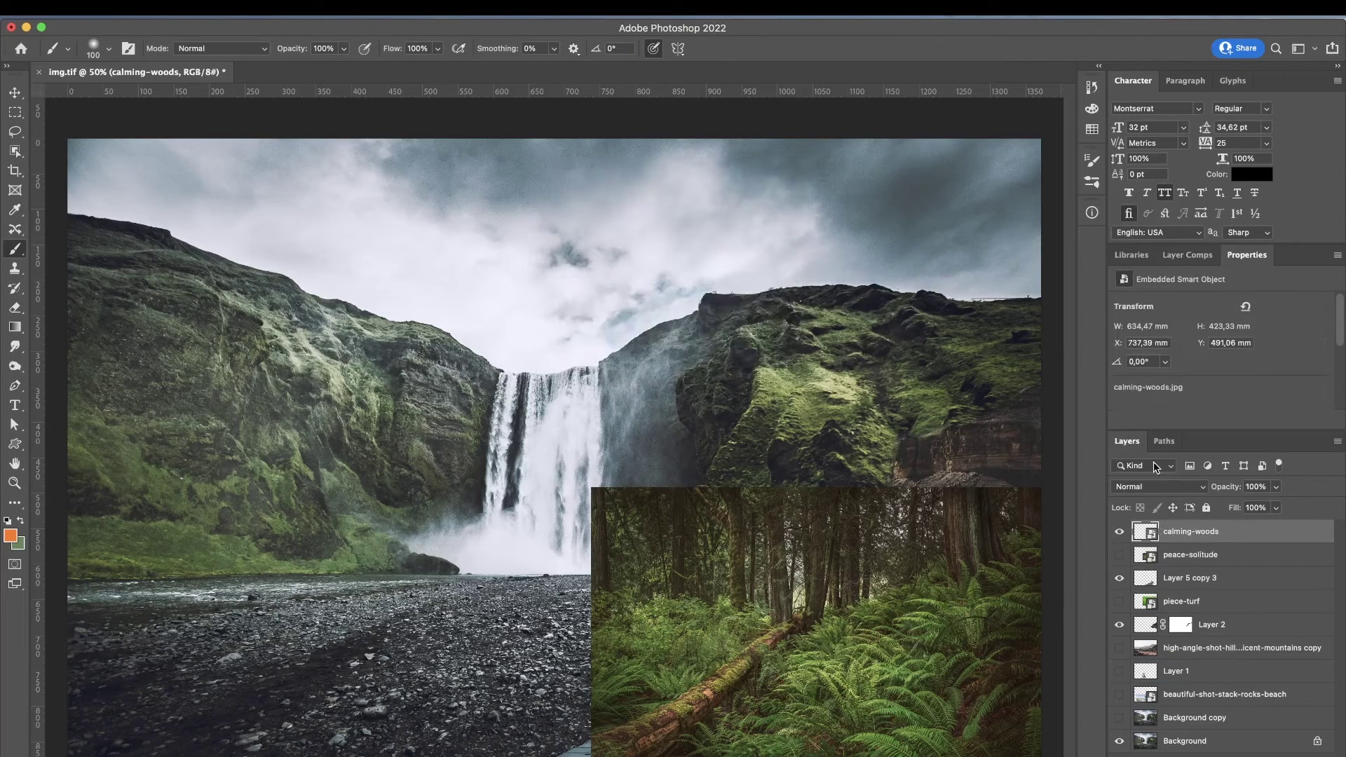
pyautogui.hotkey('ctrl', 'z')
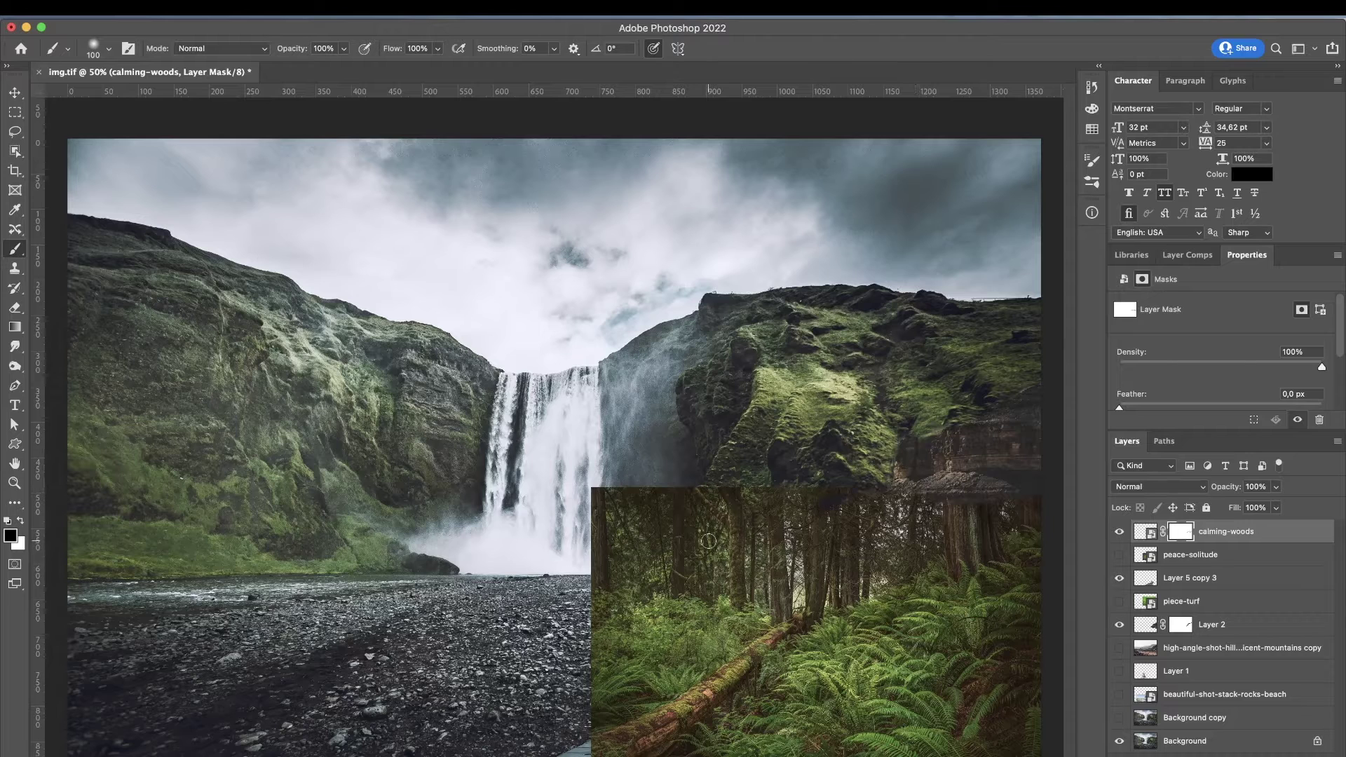
pyautogui.press(']')
pyautogui.press(']')
pyautogui.press(']')
# Paint black on the calming-woods mask to hide the forest's upper-left edge by the waterfall
pyautogui.moveTo(605, 504)
pyautogui.mouseDown()
pyautogui.moveTo(659, 540)
pyautogui.moveTo(691, 698)
pyautogui.moveTo(775, 714)
pyautogui.moveTo(850, 644)
pyautogui.mouseUp()
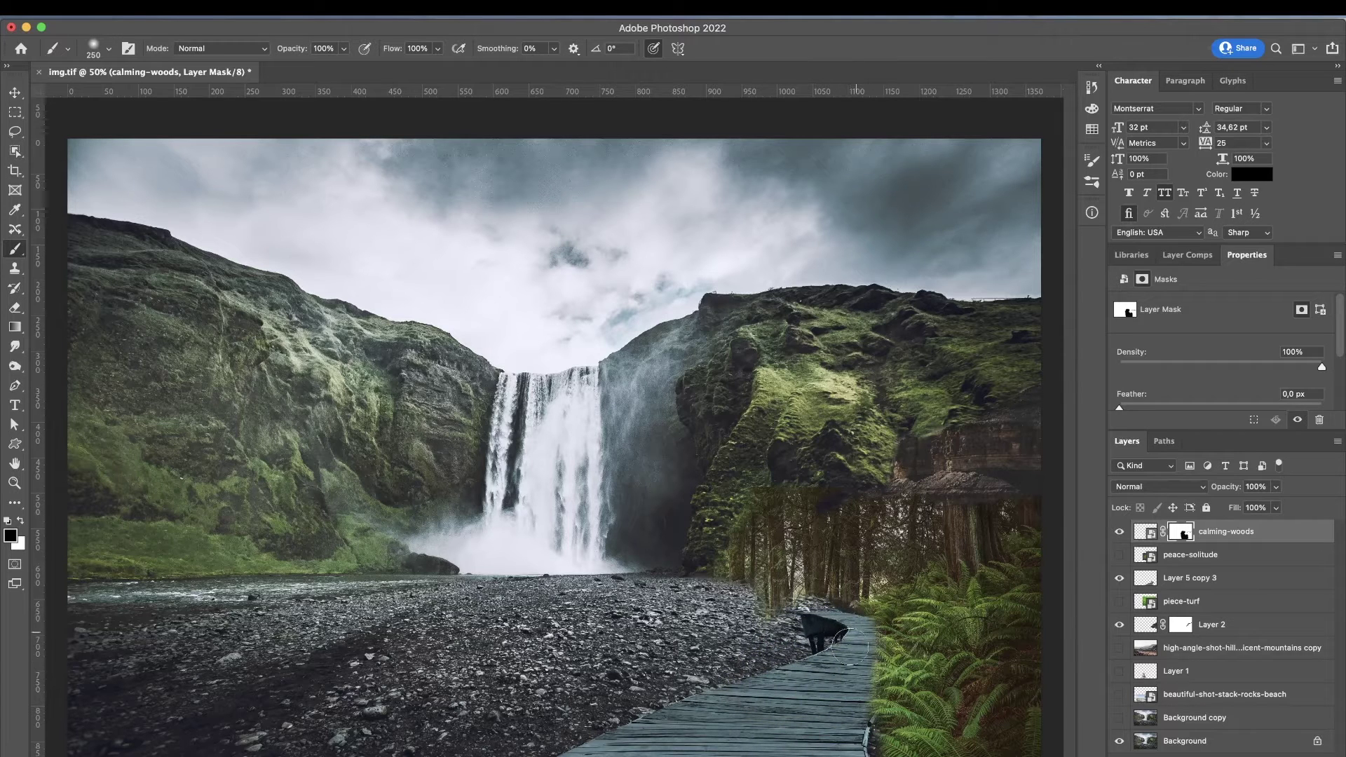
pyautogui.press('x')
pyautogui.press('[')
pyautogui.press('[')
pyautogui.press('[')
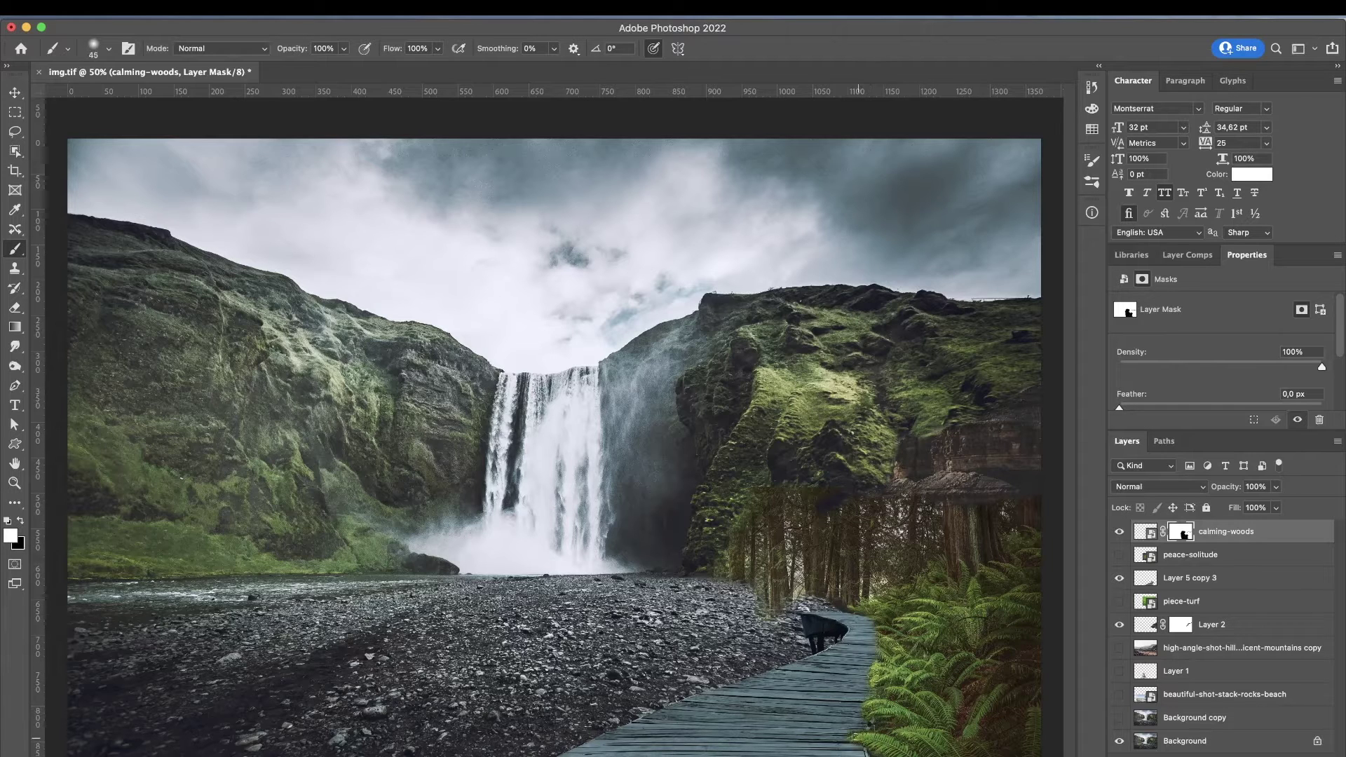
pyautogui.keyDown('ctrl'); pyautogui.click(827, 614); pyautogui.keyUp('ctrl')
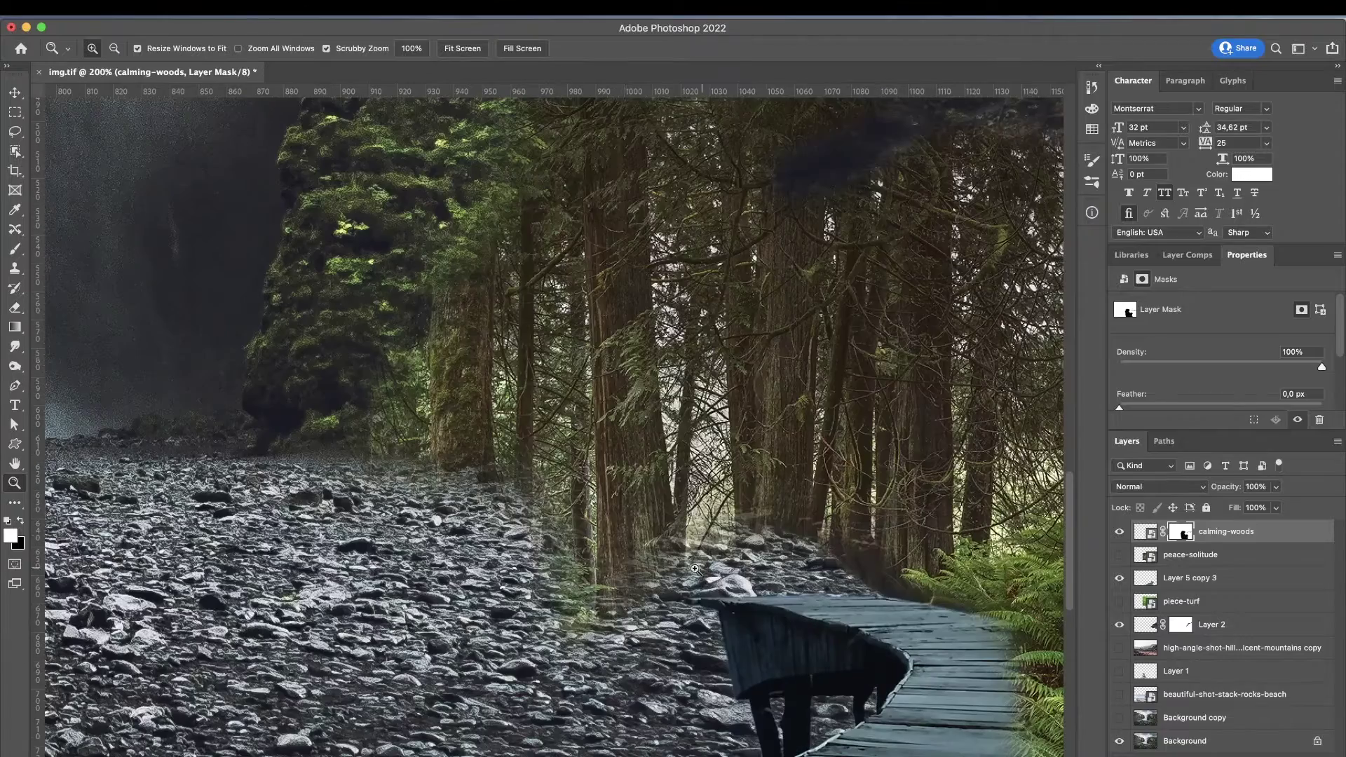
# Paint white to reveal forest trunks along the path edge, then duplicate calming-woods
pyautogui.moveTo(568, 631)
pyautogui.mouseDown()
pyautogui.moveTo(668, 557)
pyautogui.moveTo(822, 533)
pyautogui.mouseUp()
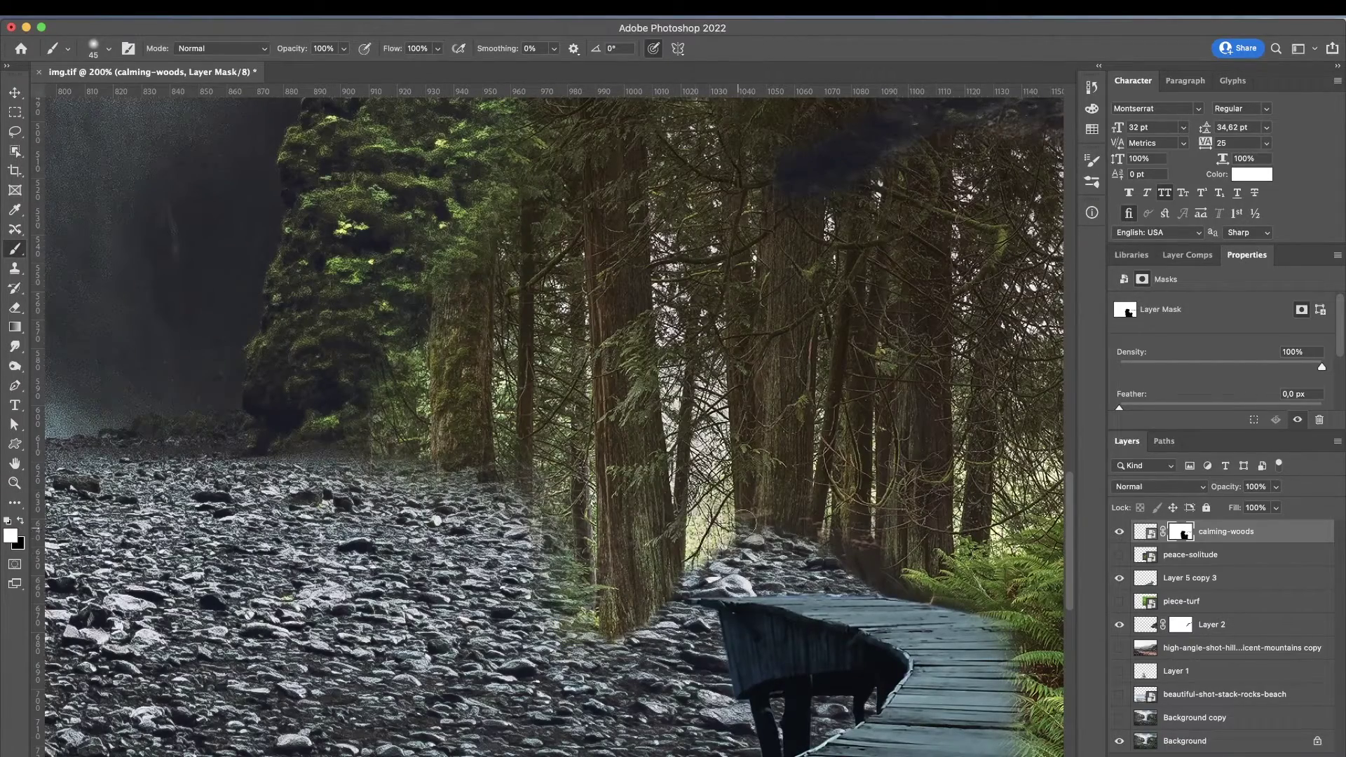
pyautogui.moveTo(594, 613); pyautogui.dragTo(420, 460)
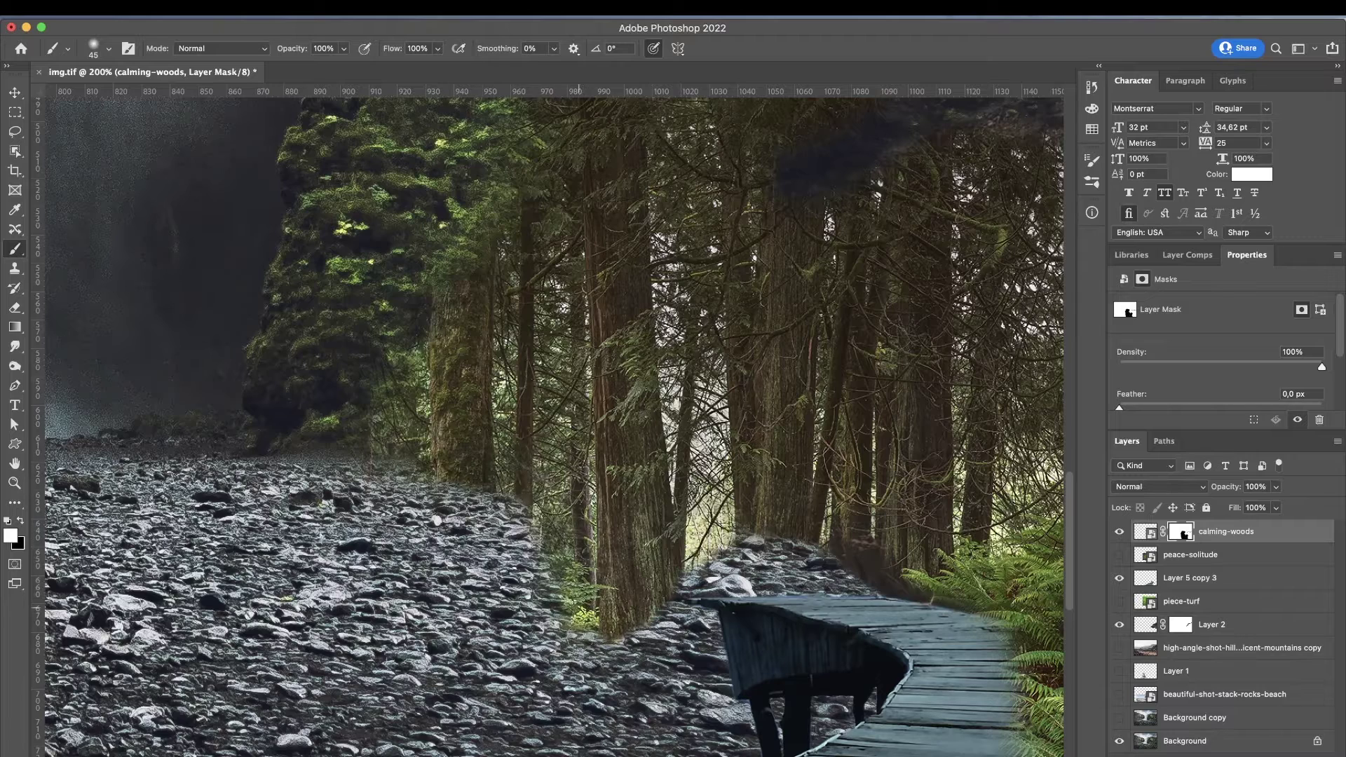
pyautogui.press('x')
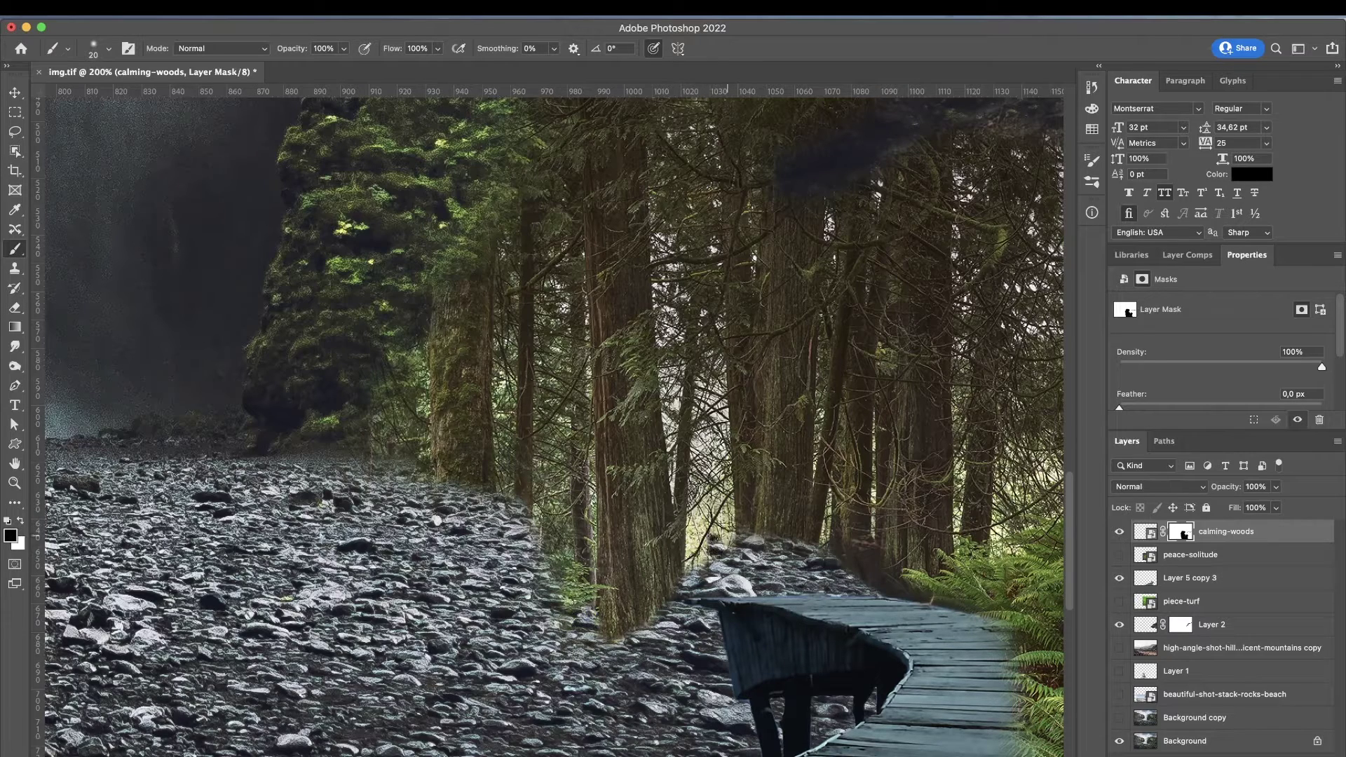
pyautogui.hotkey('ctrl', 'j')
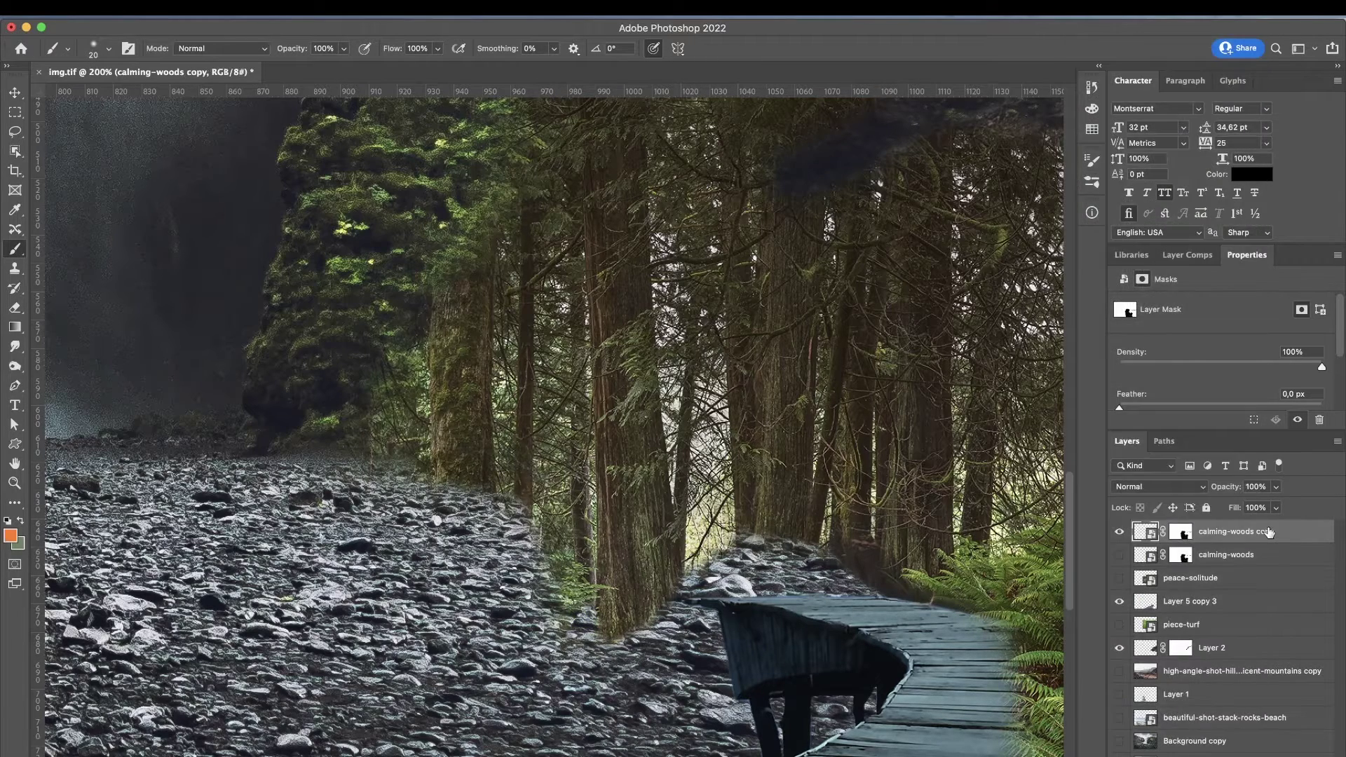
# Rasterize calming-woods copy and burn the rocks and tree bases along the path darker
pyautogui.rightClick(1270, 533)
pyautogui.click(1135, 385)
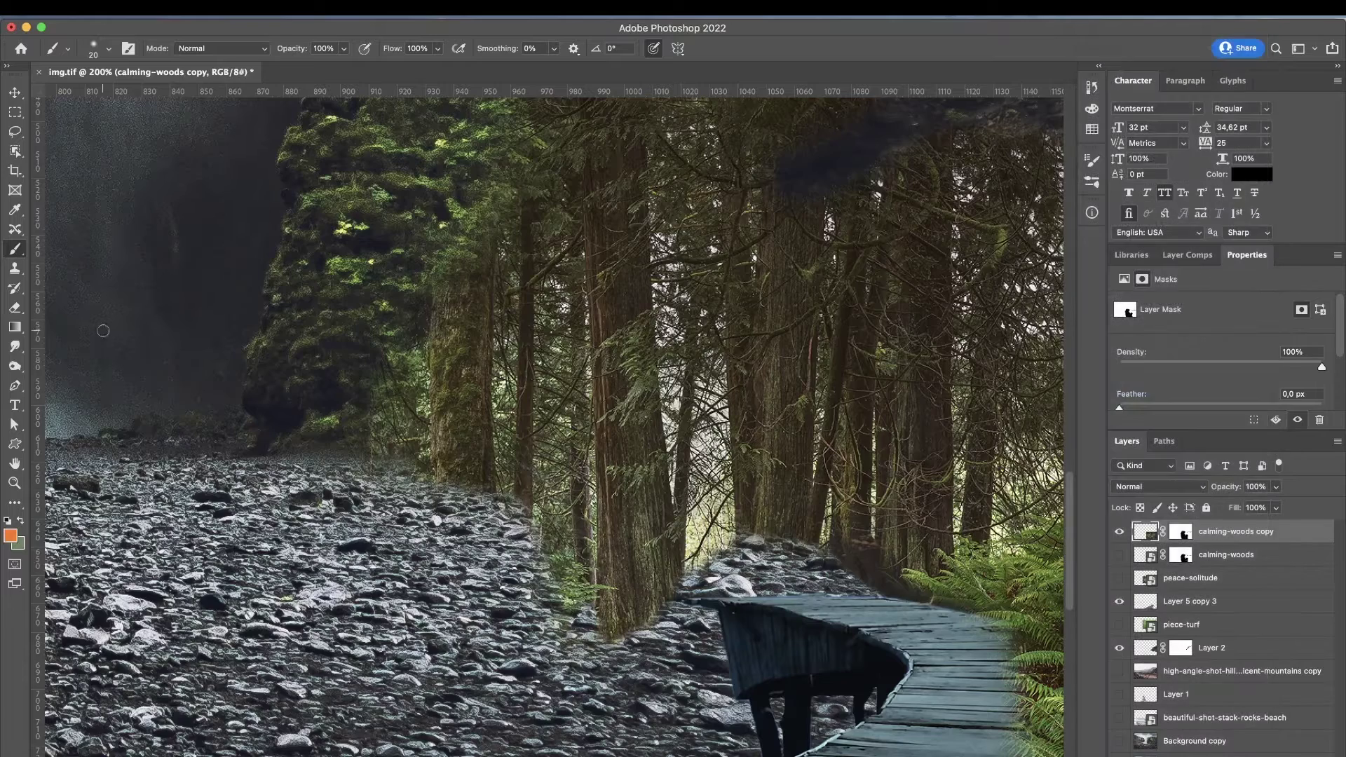
pyautogui.click(15, 366)
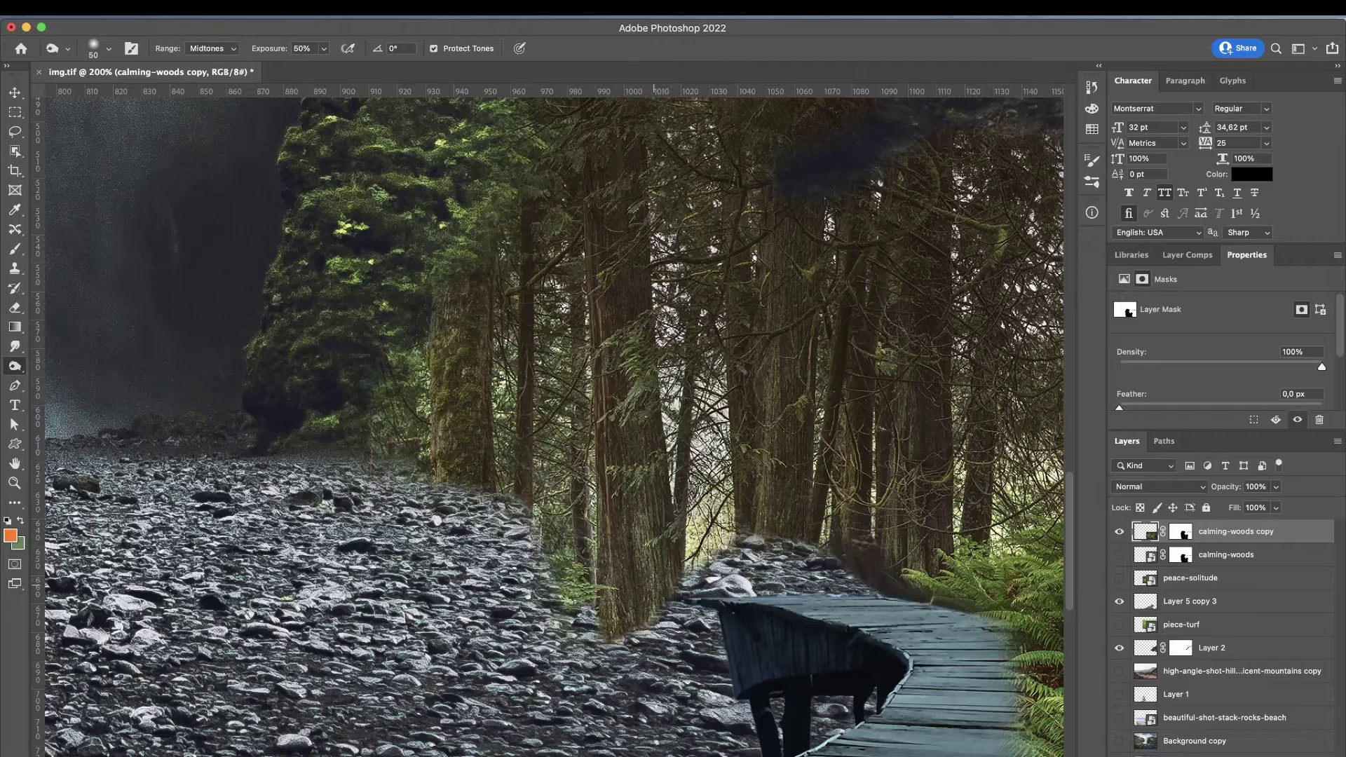
pyautogui.moveTo(663, 582)
pyautogui.mouseDown()
pyautogui.moveTo(641, 614)
pyautogui.moveTo(606, 617)
pyautogui.moveTo(726, 532)
pyautogui.mouseUp()
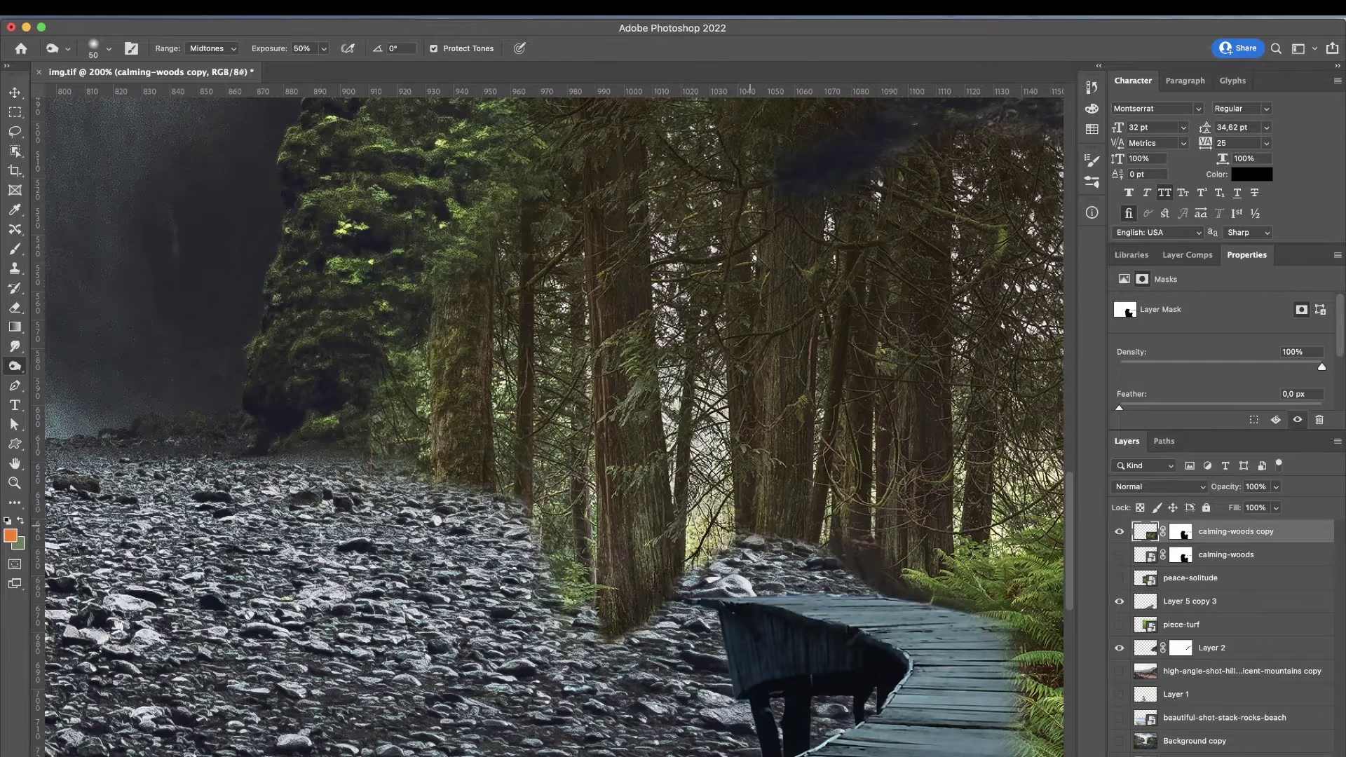
# Adjust calming-woods copy's blending options and burn the tree bases near the ferns and boardwalk
pyautogui.doubleClick(1318, 534)
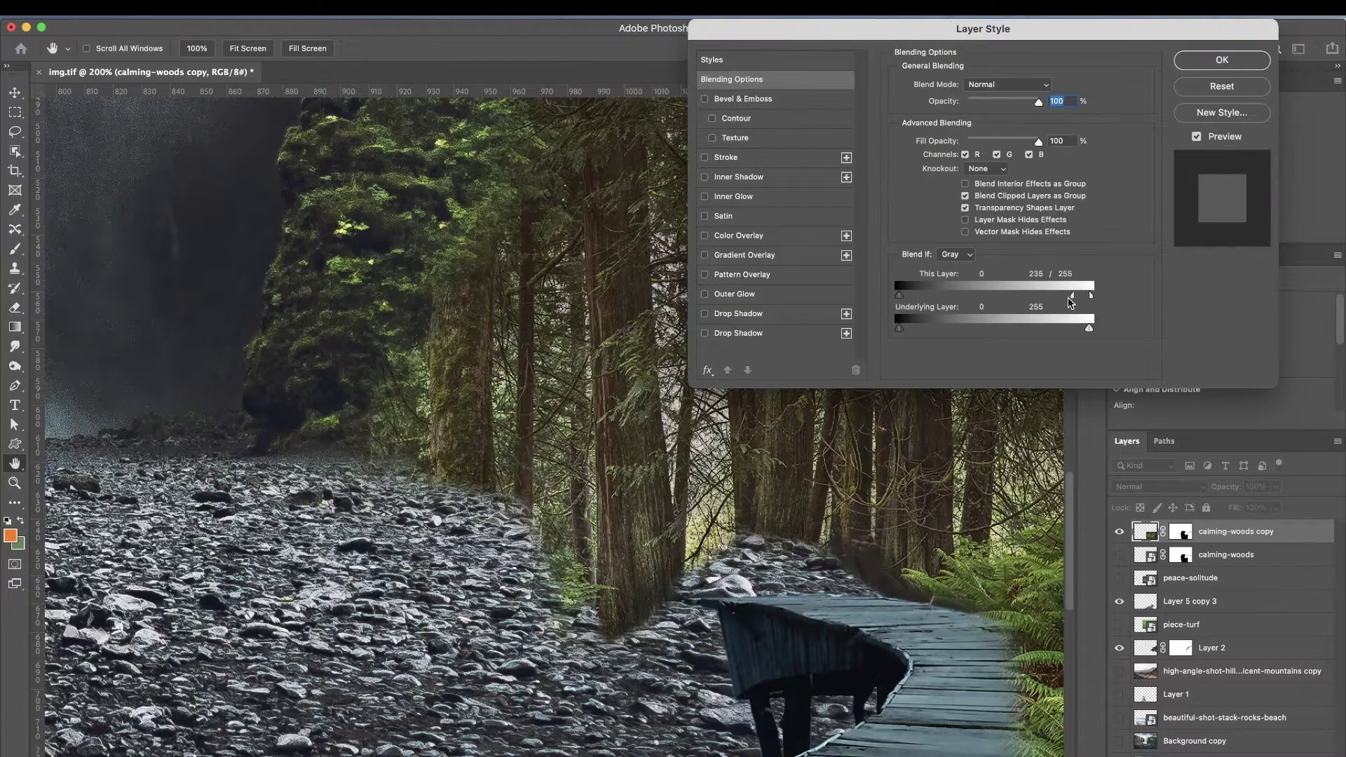
pyautogui.click(1222, 61)
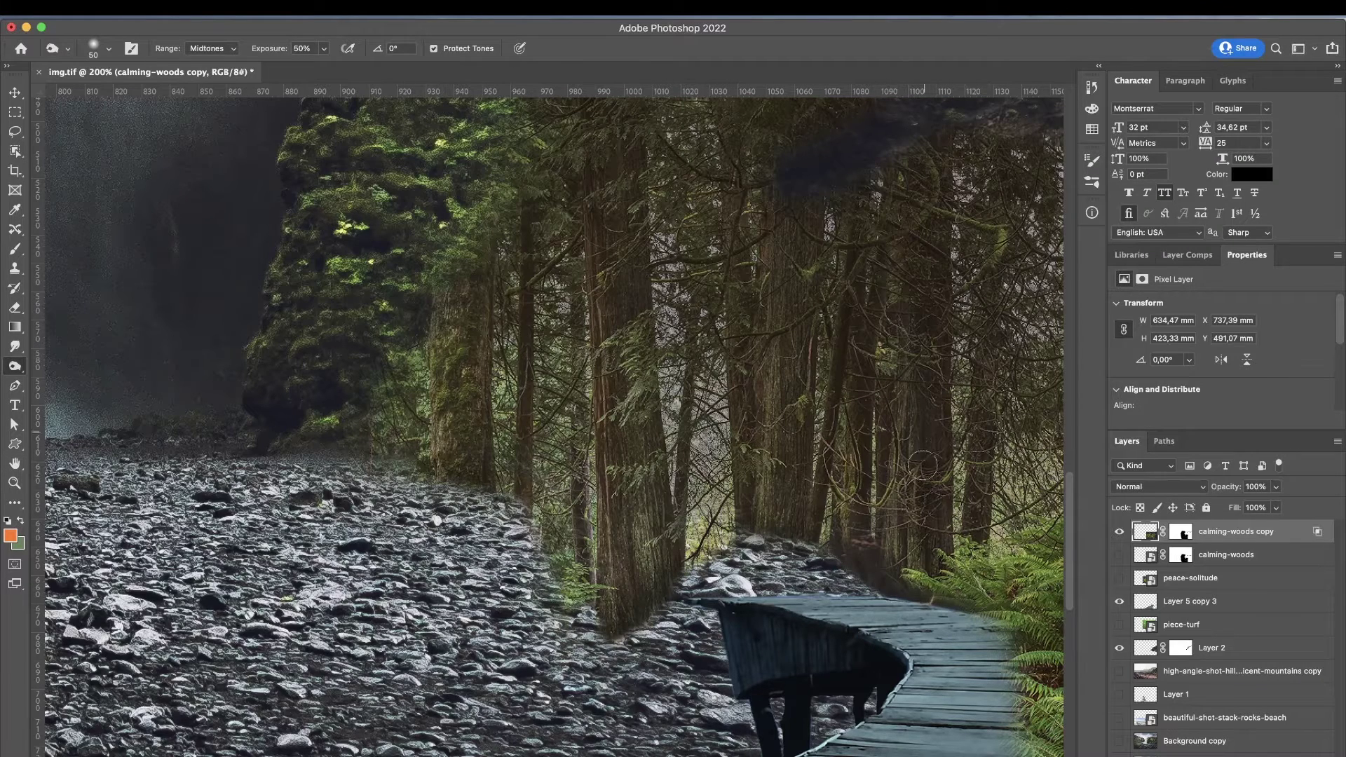
pyautogui.moveTo(933, 560); pyautogui.dragTo(863, 563)
pyautogui.moveTo(749, 522); pyautogui.dragTo(830, 481)
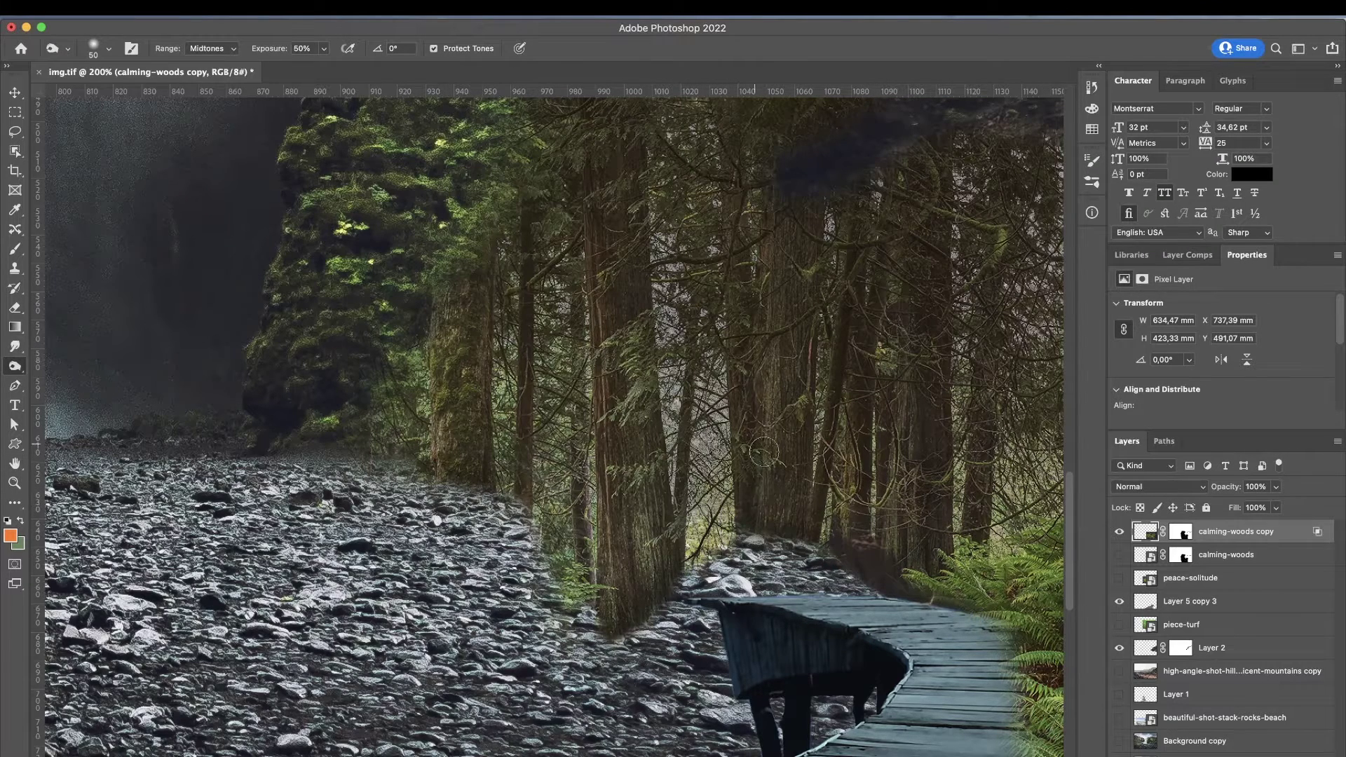
pyautogui.press('z')
pyautogui.click(971, 600)
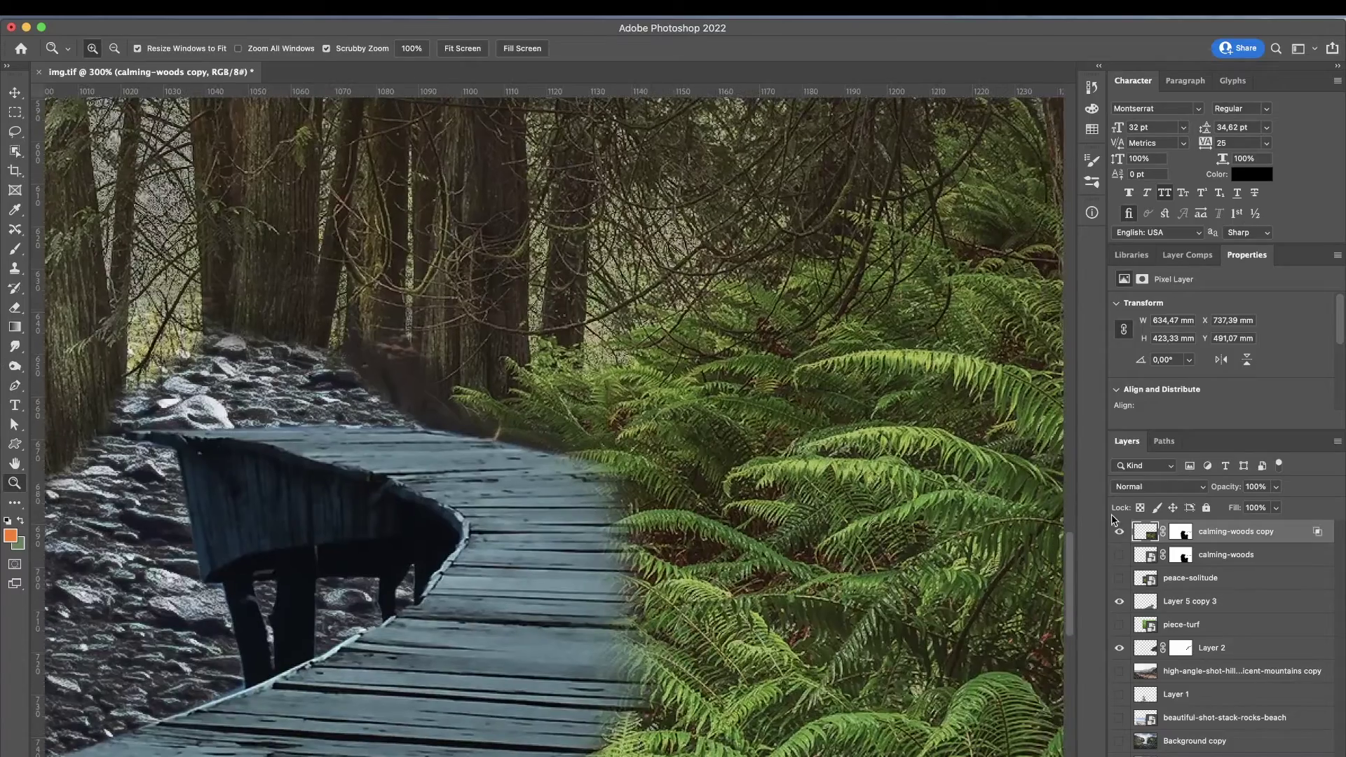
# On the calming-woods copy mask, brush the fern edge over the boardwalk in black and white
pyautogui.click(1181, 532)
pyautogui.press('d')
pyautogui.press('b')
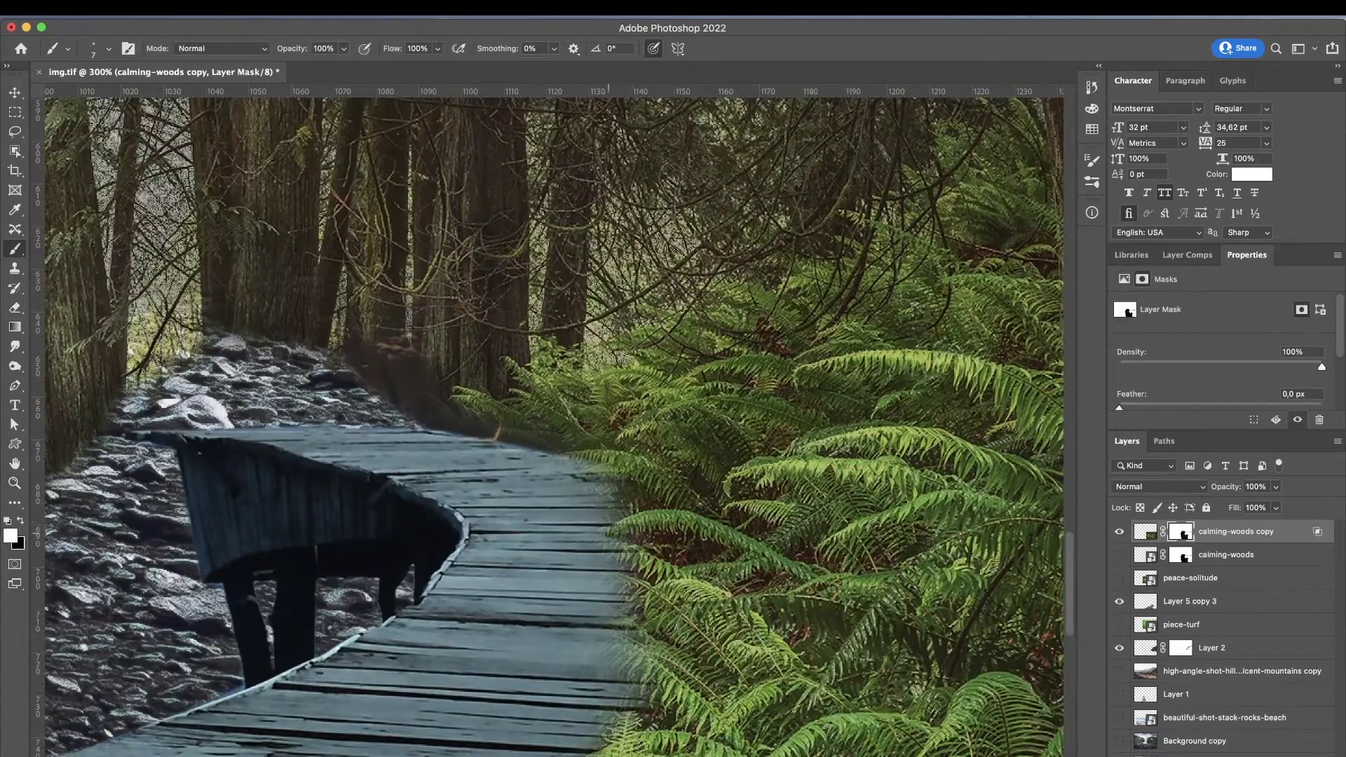
pyautogui.moveTo(622, 581); pyautogui.dragTo(606, 575)
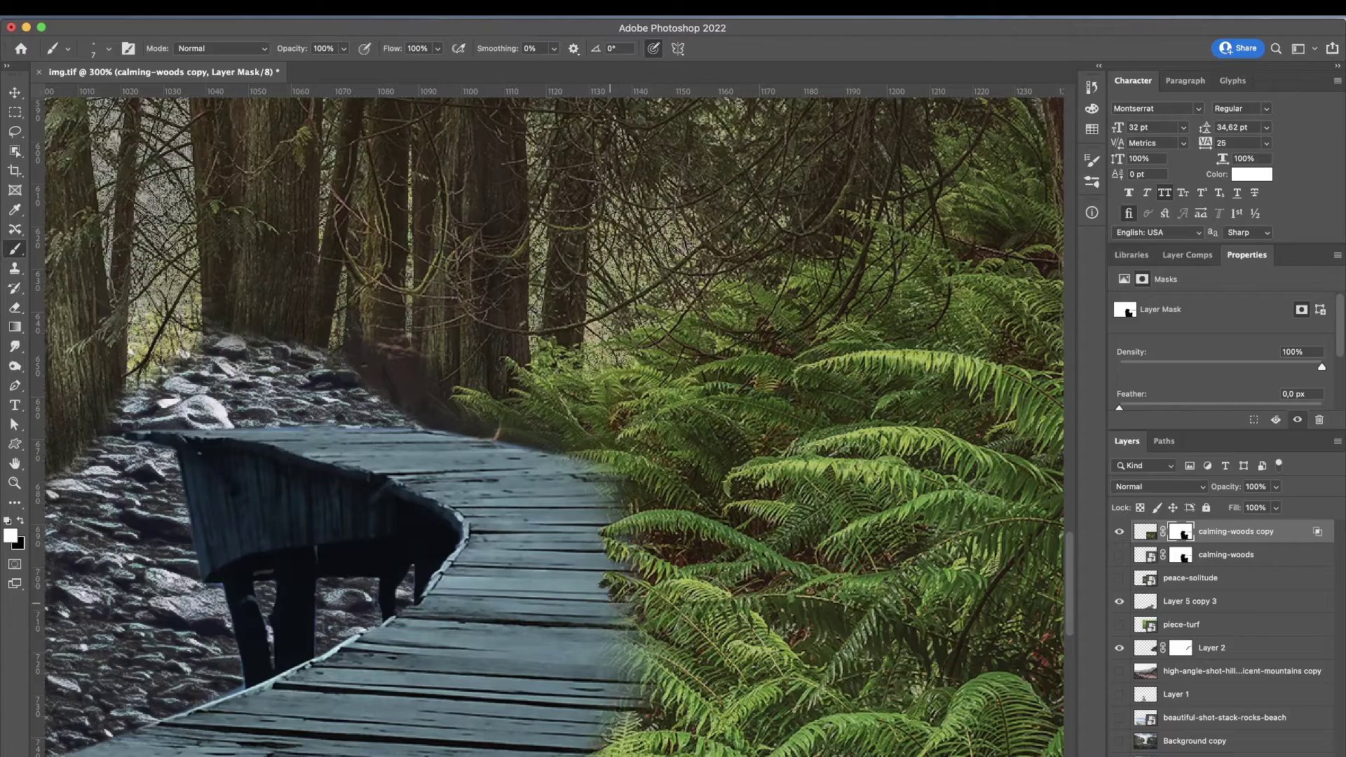
pyautogui.press('x')
pyautogui.scroll(2, 643, 659)
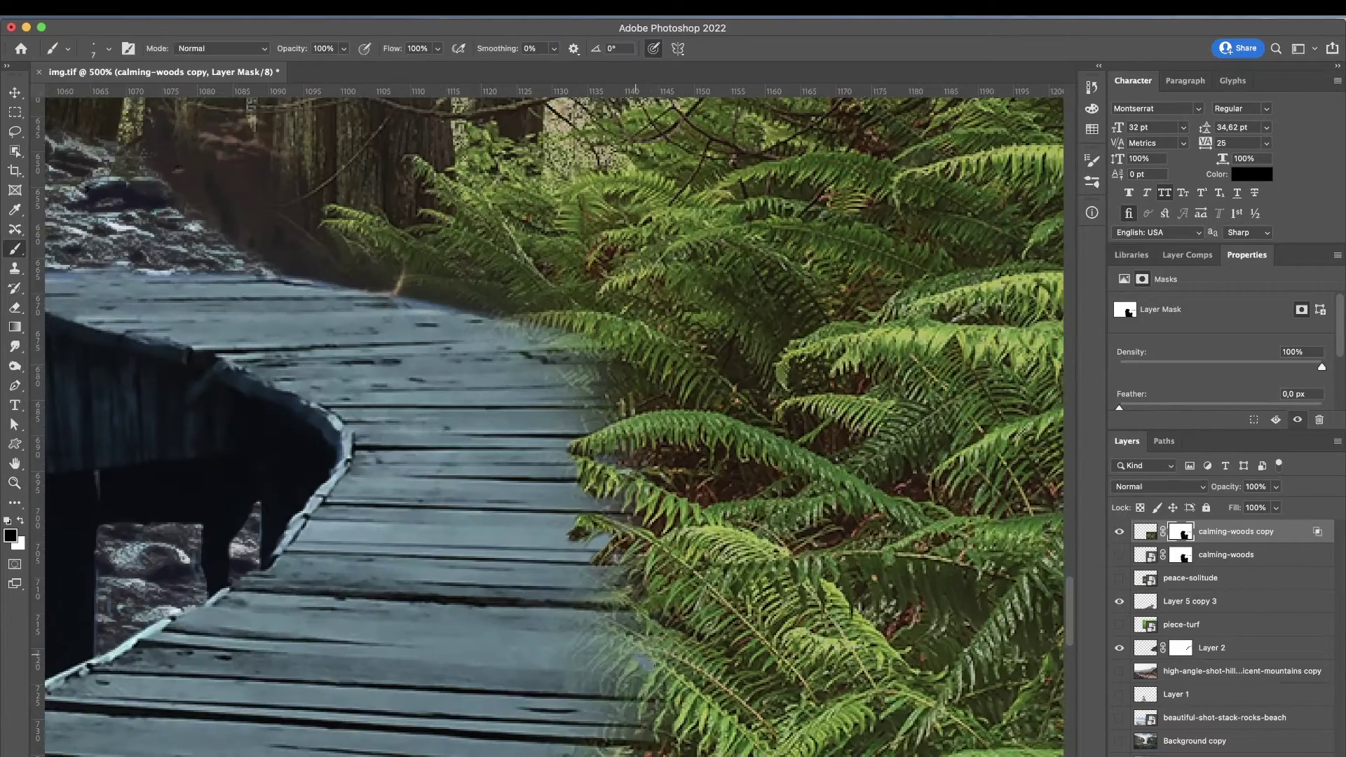
pyautogui.press('x')
pyautogui.moveTo(626, 680); pyautogui.dragTo(616, 642)
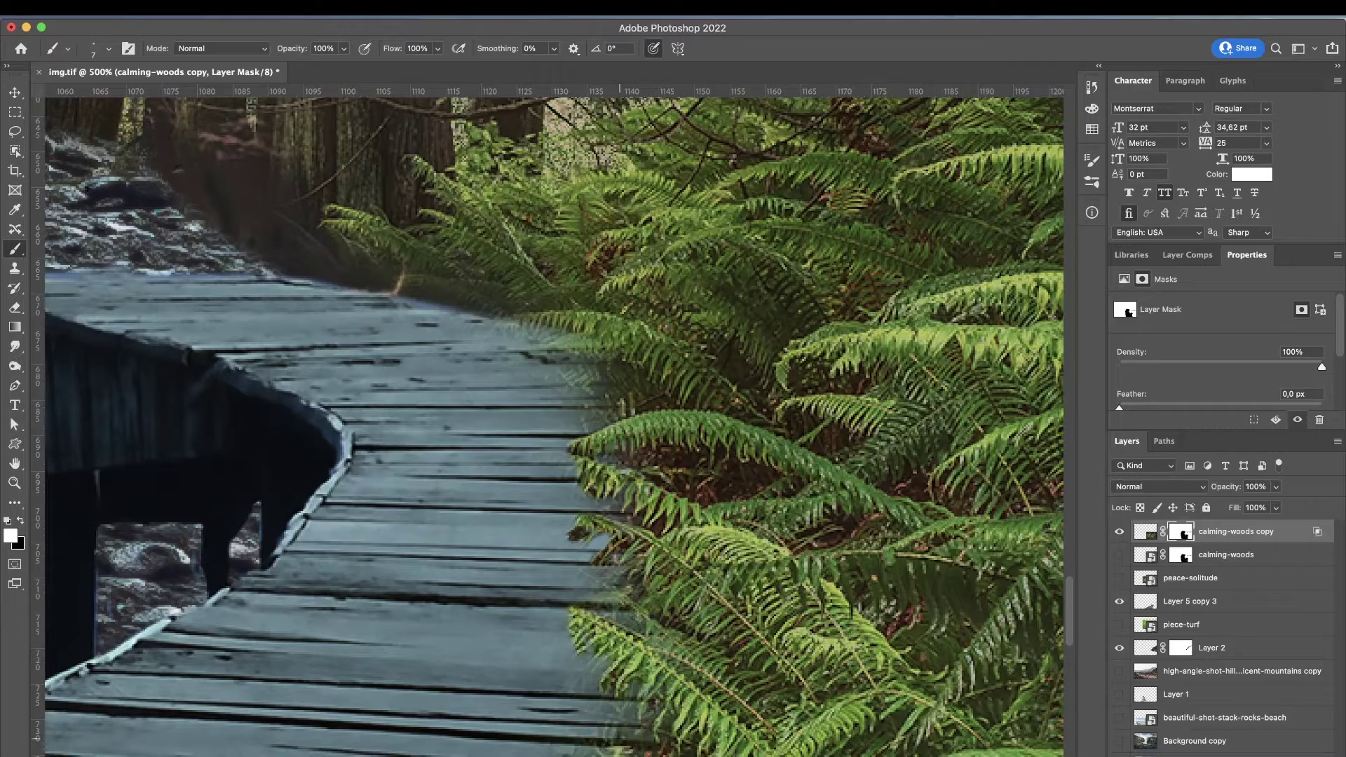
pyautogui.press('z')
pyautogui.scroll(-5, 640, 395)
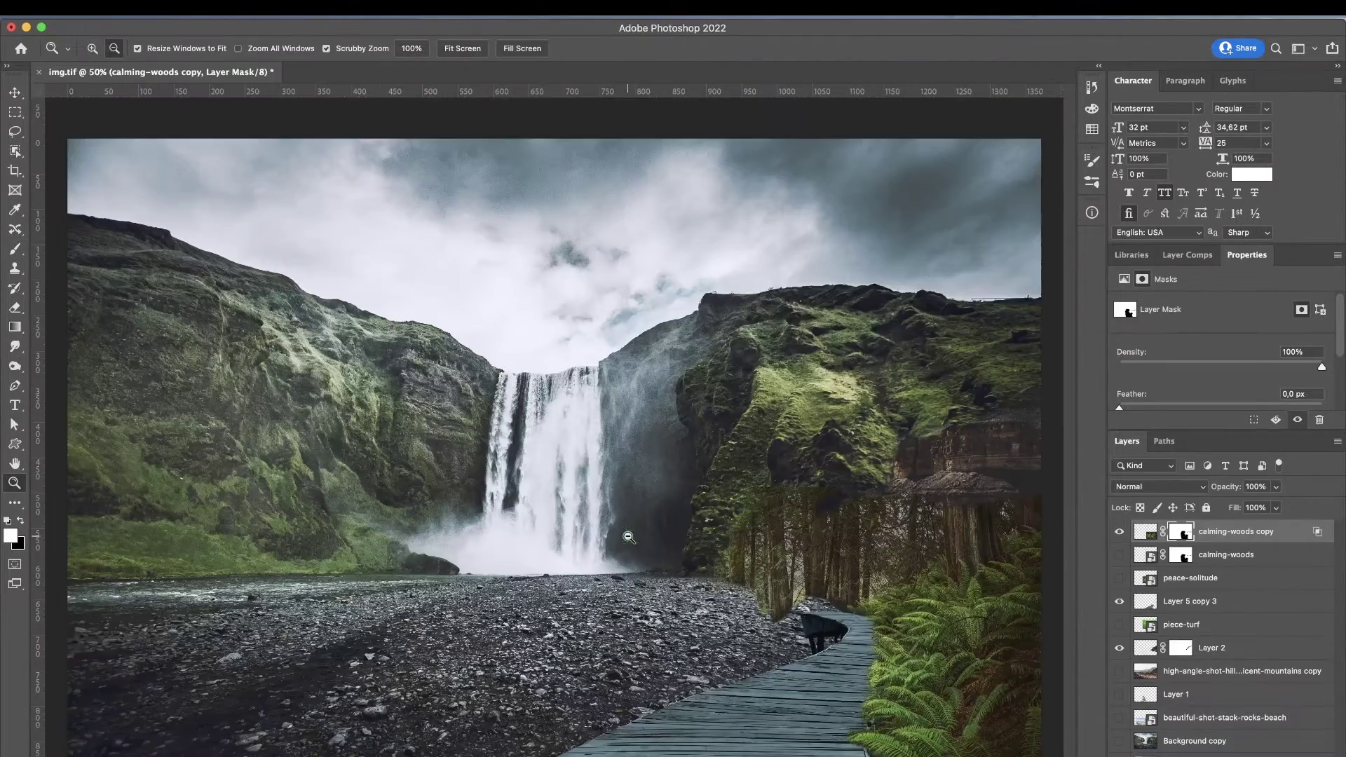
# Toggle the copy to compare, then brush black with a large brush over the cliff's trees
pyautogui.press('v')
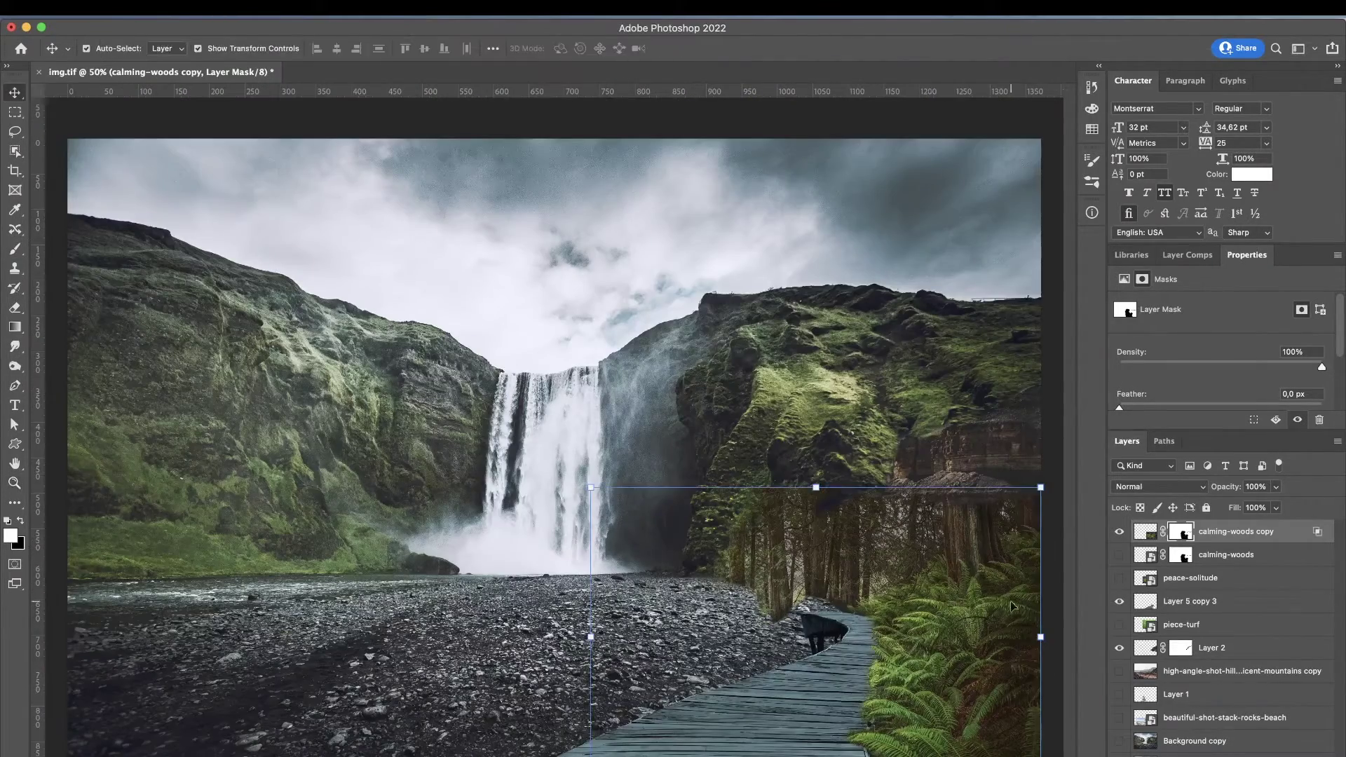
pyautogui.click(1144, 531)
pyautogui.click(1119, 531)
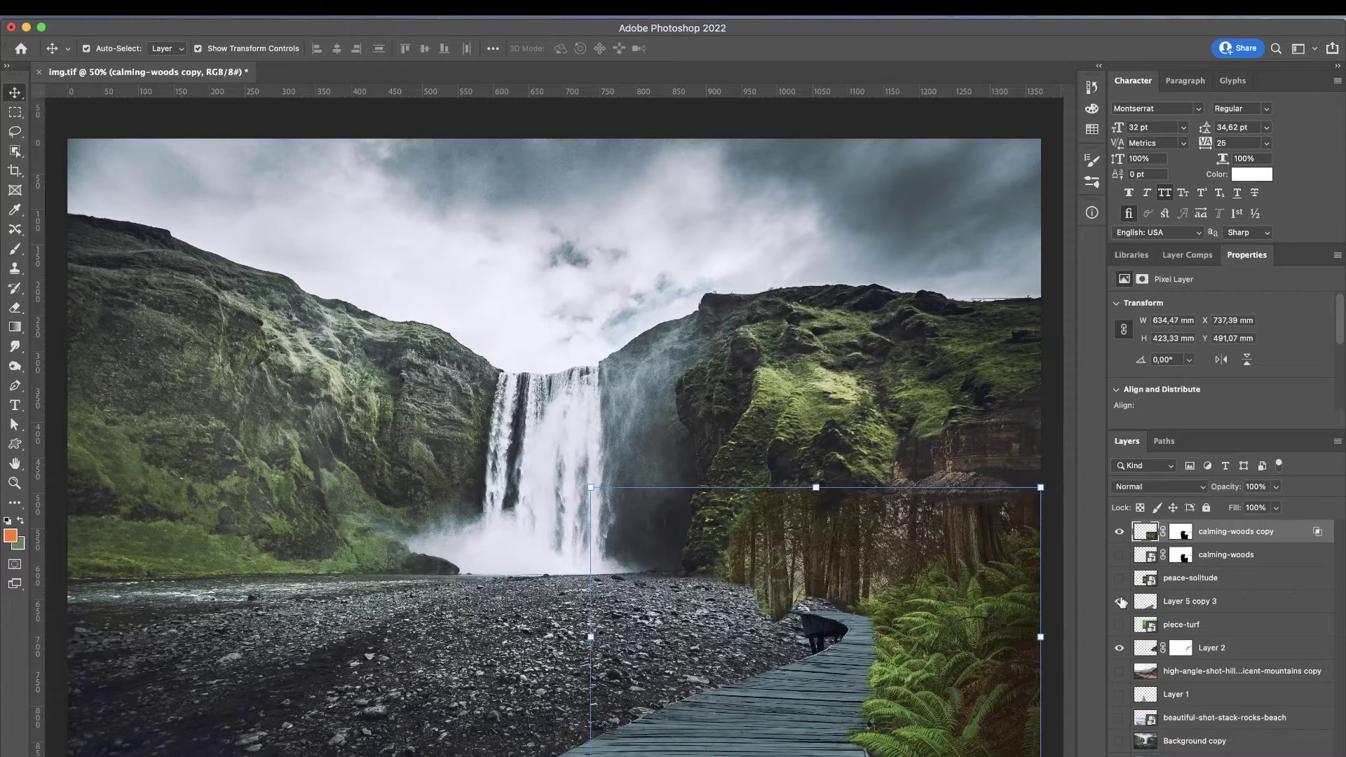
pyautogui.click(1182, 534)
pyautogui.press('b')
pyautogui.press('d')
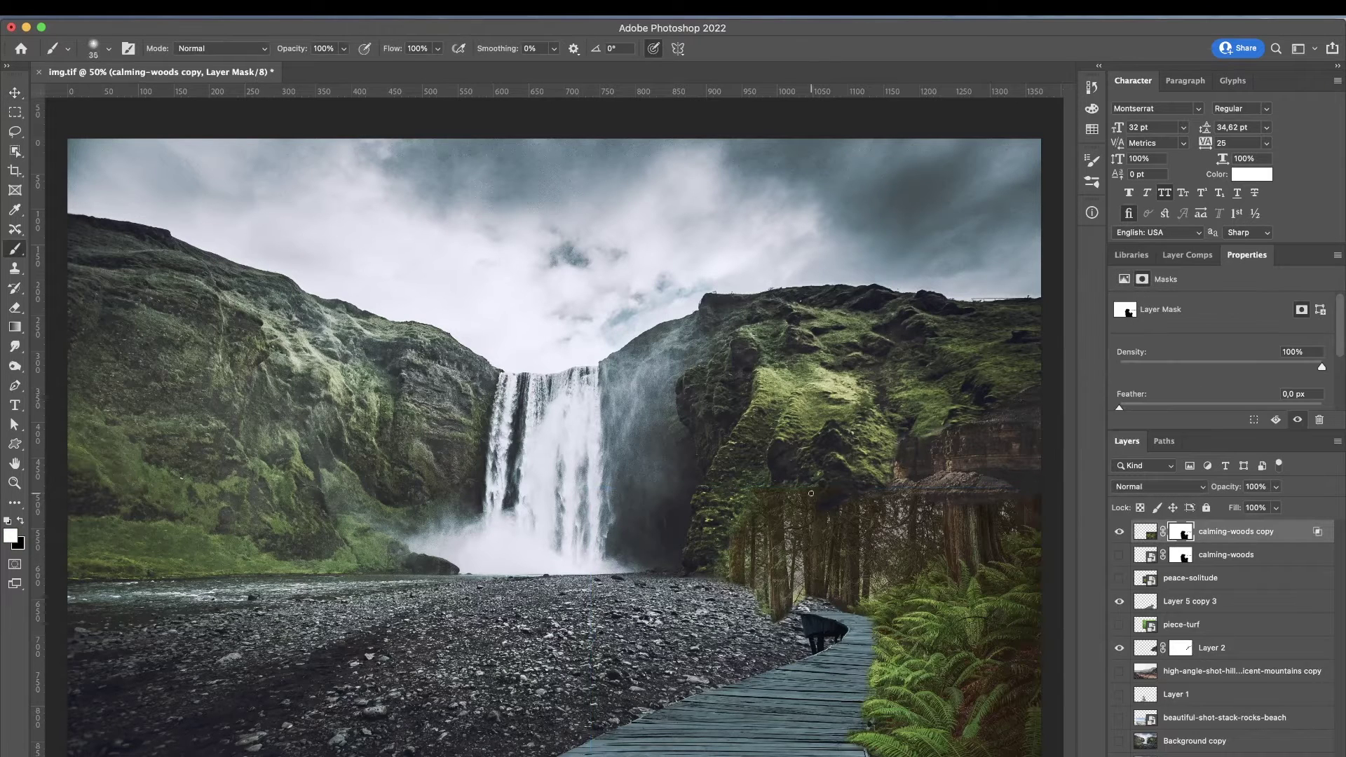
pyautogui.press(']')
pyautogui.press(']')
pyautogui.press(']')
pyautogui.press('x')
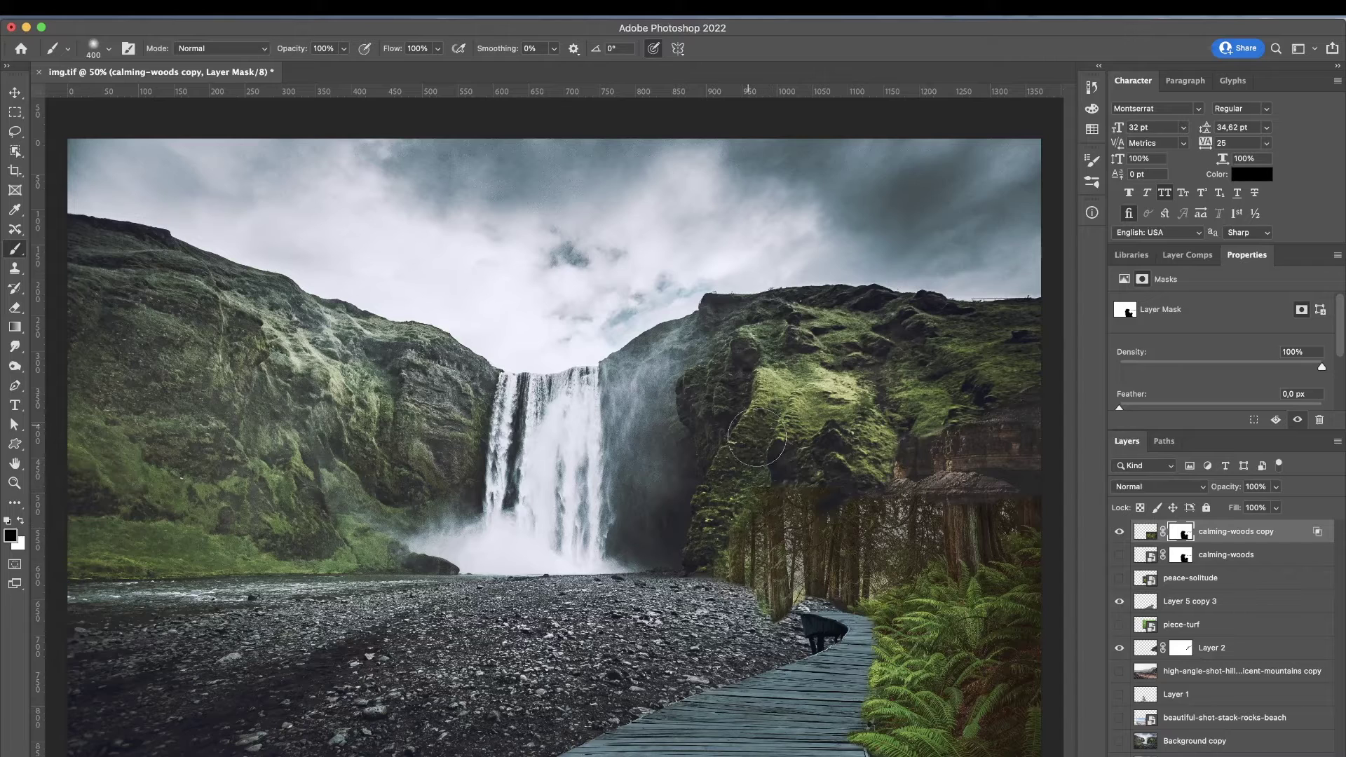
pyautogui.moveTo(757, 438)
pyautogui.mouseDown()
pyautogui.moveTo(807, 484)
pyautogui.moveTo(863, 505)
pyautogui.moveTo(729, 515)
pyautogui.mouseUp()
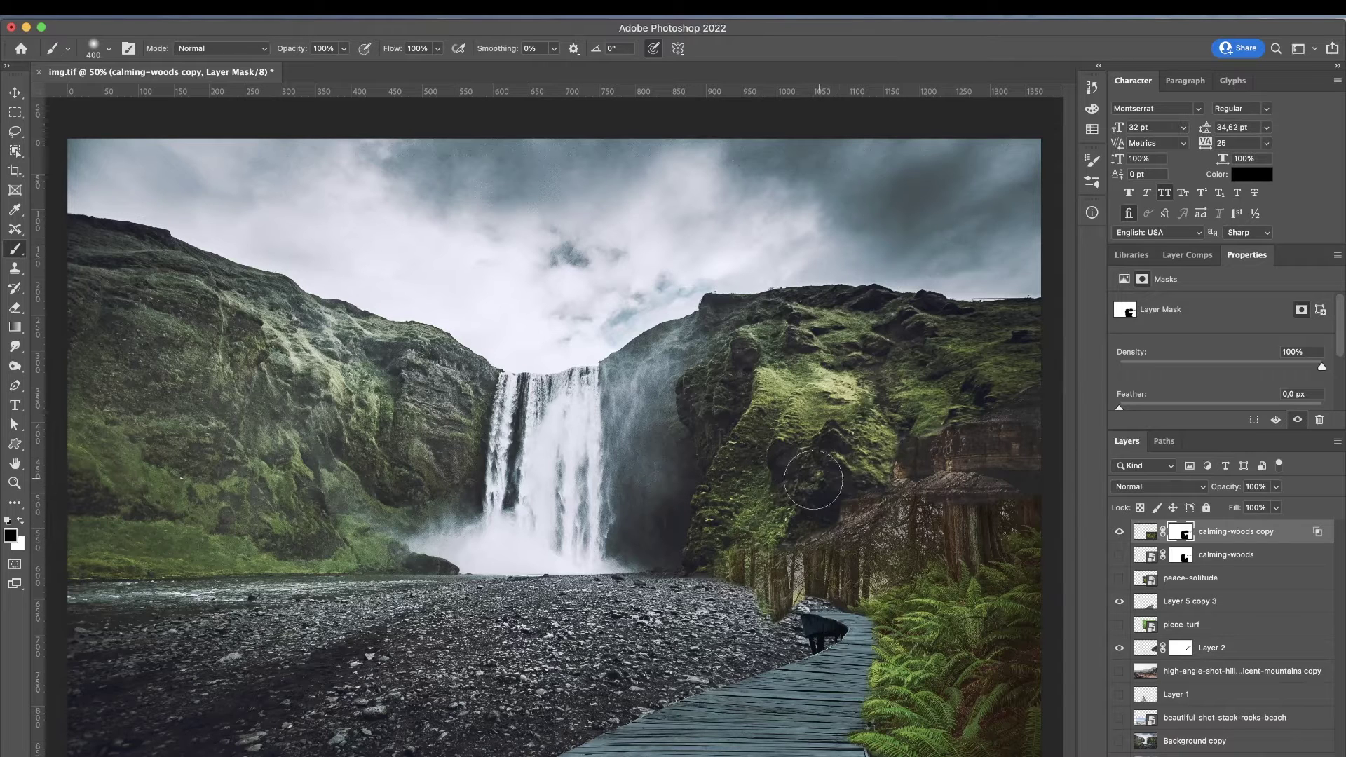
# Reveal the stone cairn layer, move it beside the boardwalk and bring it to the top
pyautogui.click(1211, 601)
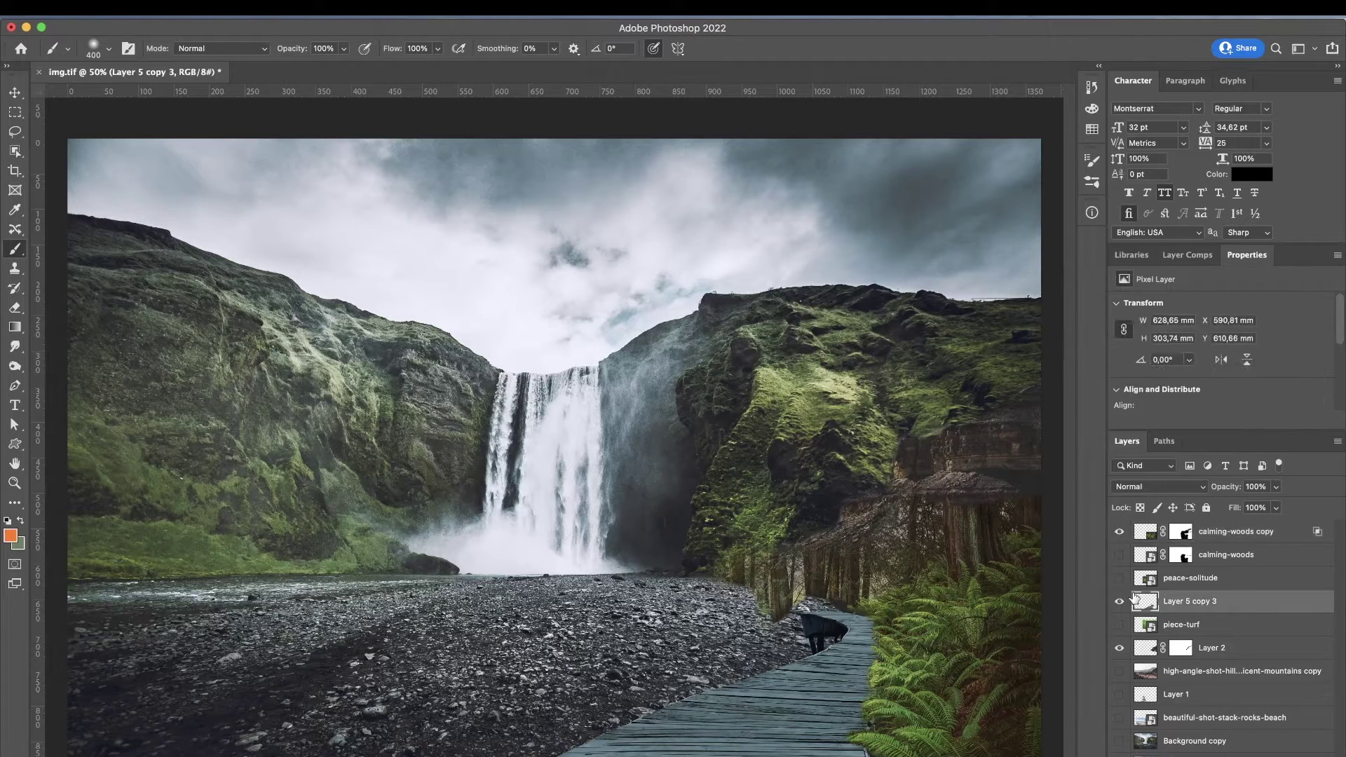
pyautogui.click(1118, 672)
pyautogui.click(1119, 672)
pyautogui.click(1119, 672)
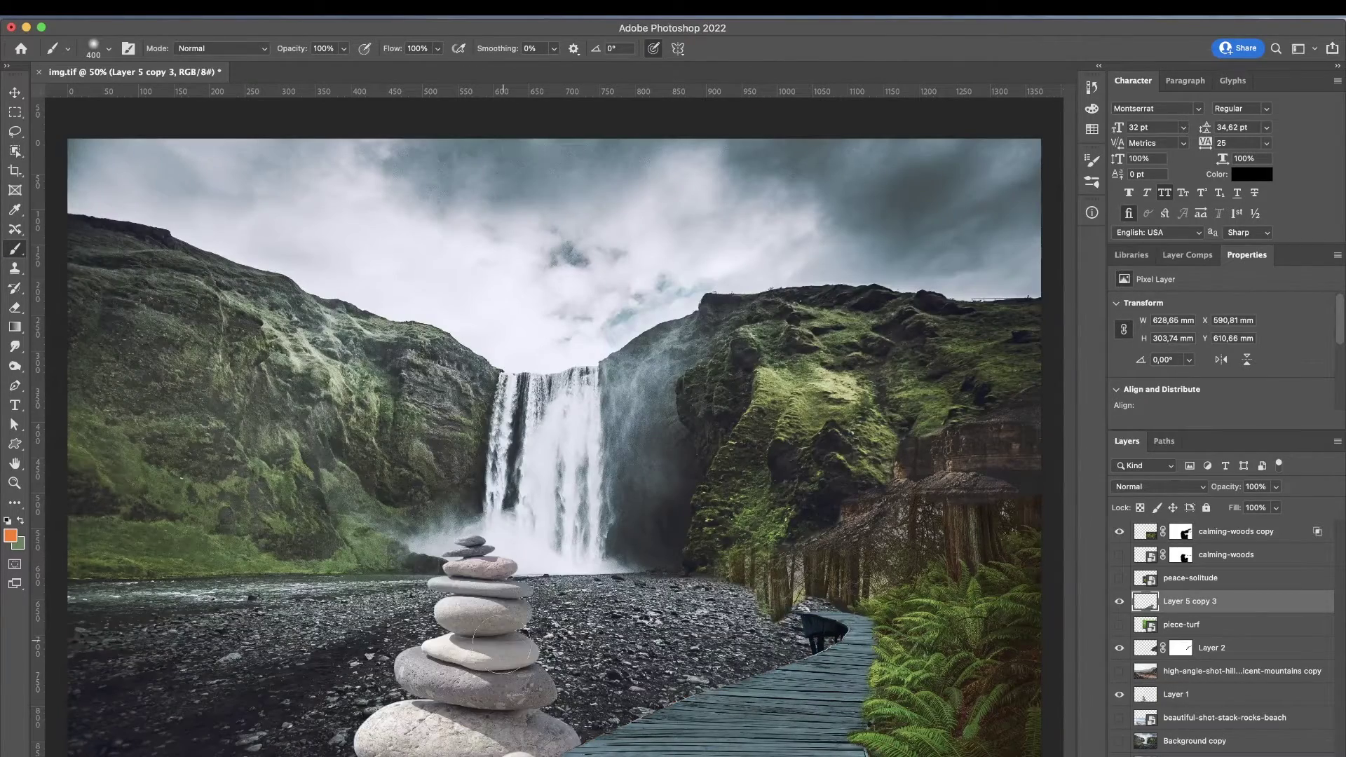
pyautogui.click(14, 92)
pyautogui.click(477, 631)
pyautogui.moveTo(477, 629); pyautogui.dragTo(712, 617)
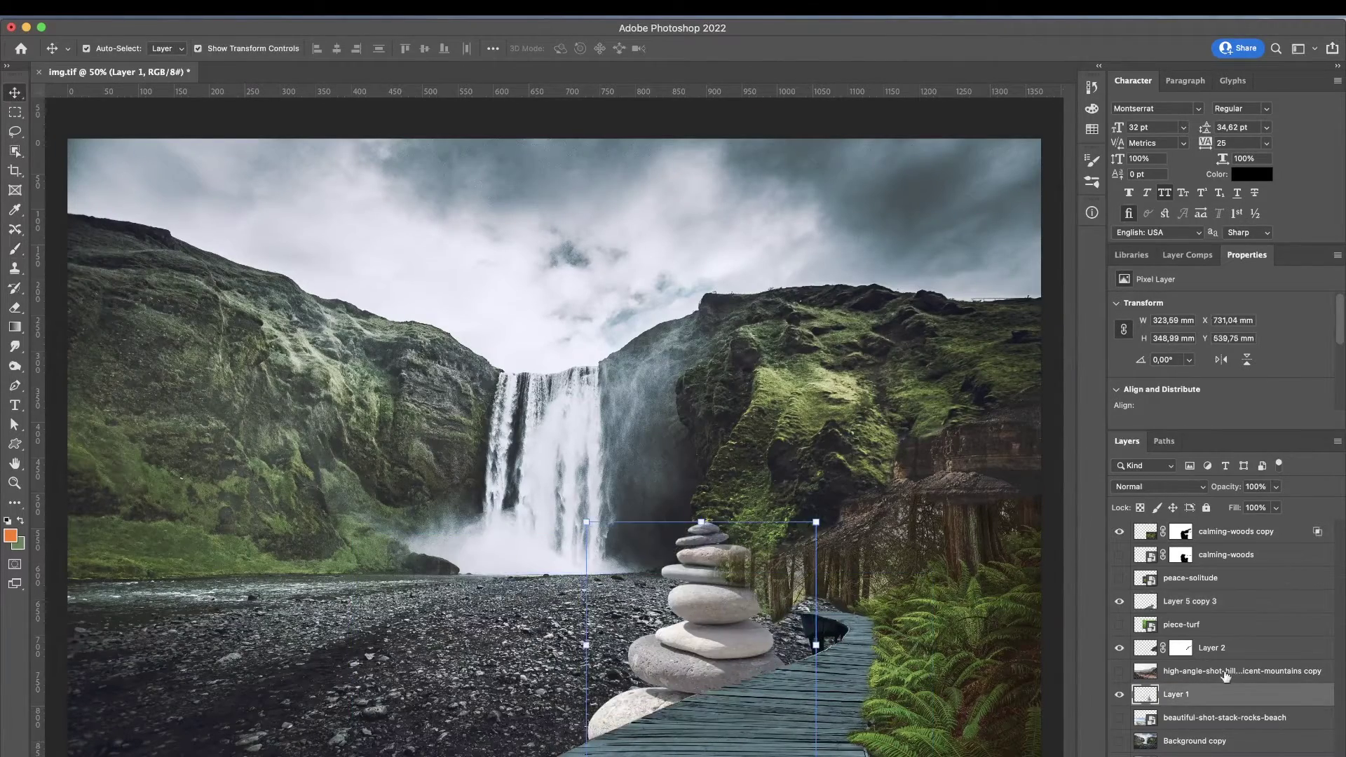
pyautogui.moveTo(1224, 695); pyautogui.dragTo(1236, 601)
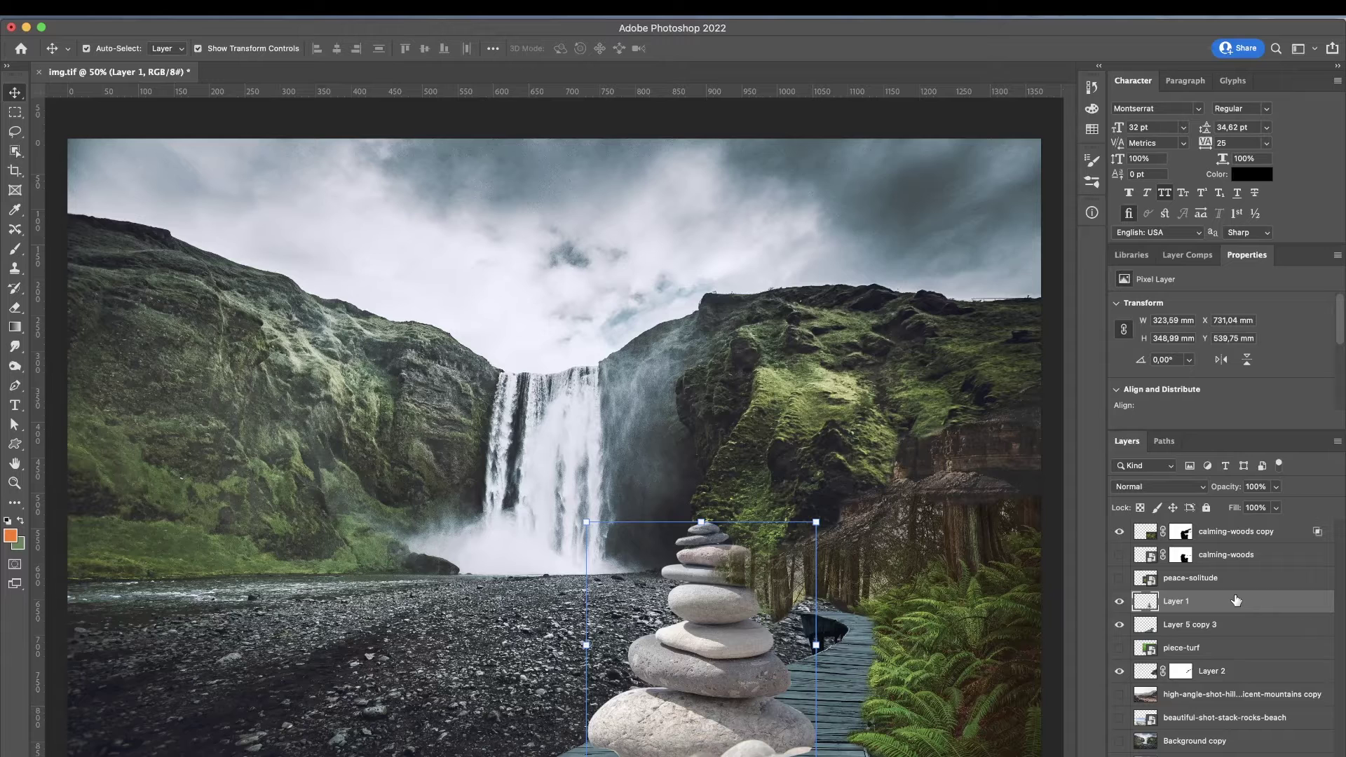
pyautogui.moveTo(746, 721); pyautogui.dragTo(410, 720)
pyautogui.hotkey('ctrl', 'shift', ']')
# Harmonize the cairn via Neural Filters, using Background as the reference layer
pyautogui.click(343, 7)
pyautogui.click(393, 73)
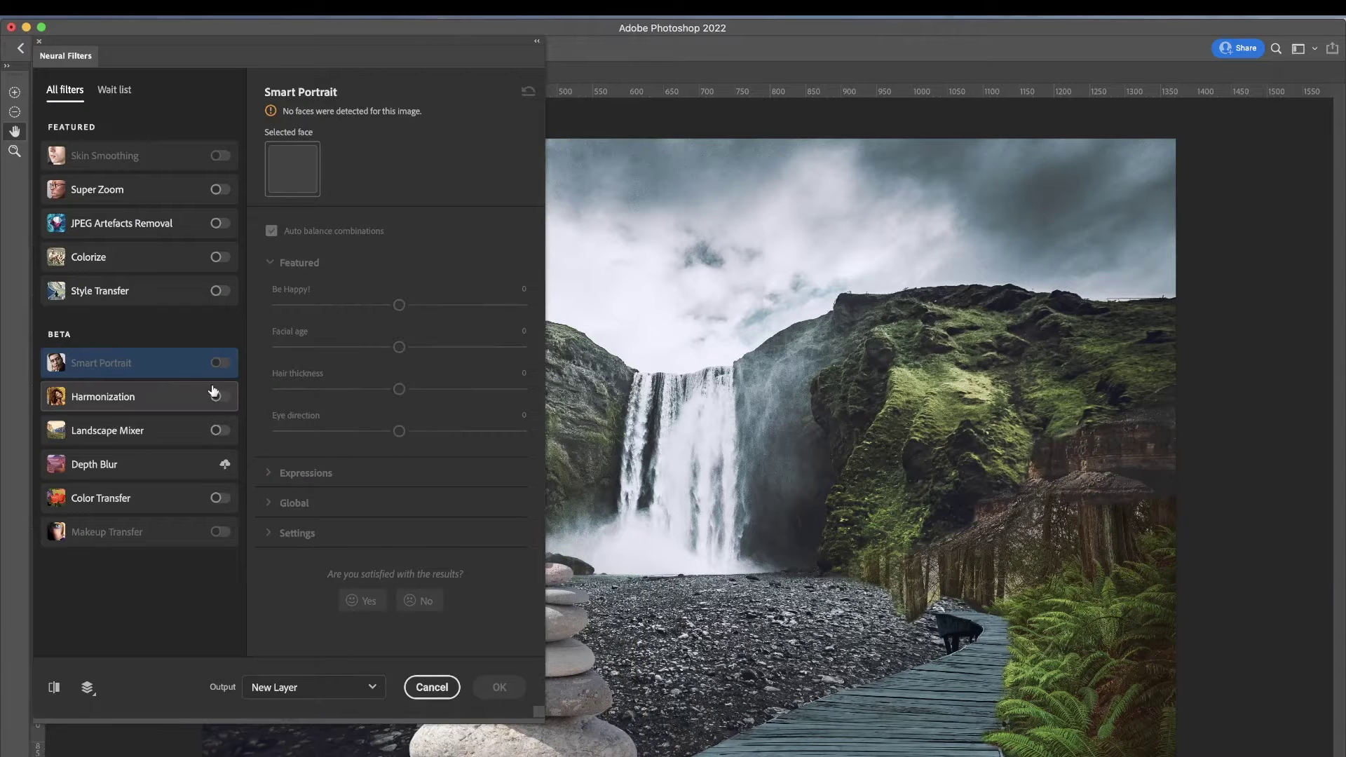
pyautogui.click(220, 397)
pyautogui.click(393, 223)
pyautogui.click(344, 626)
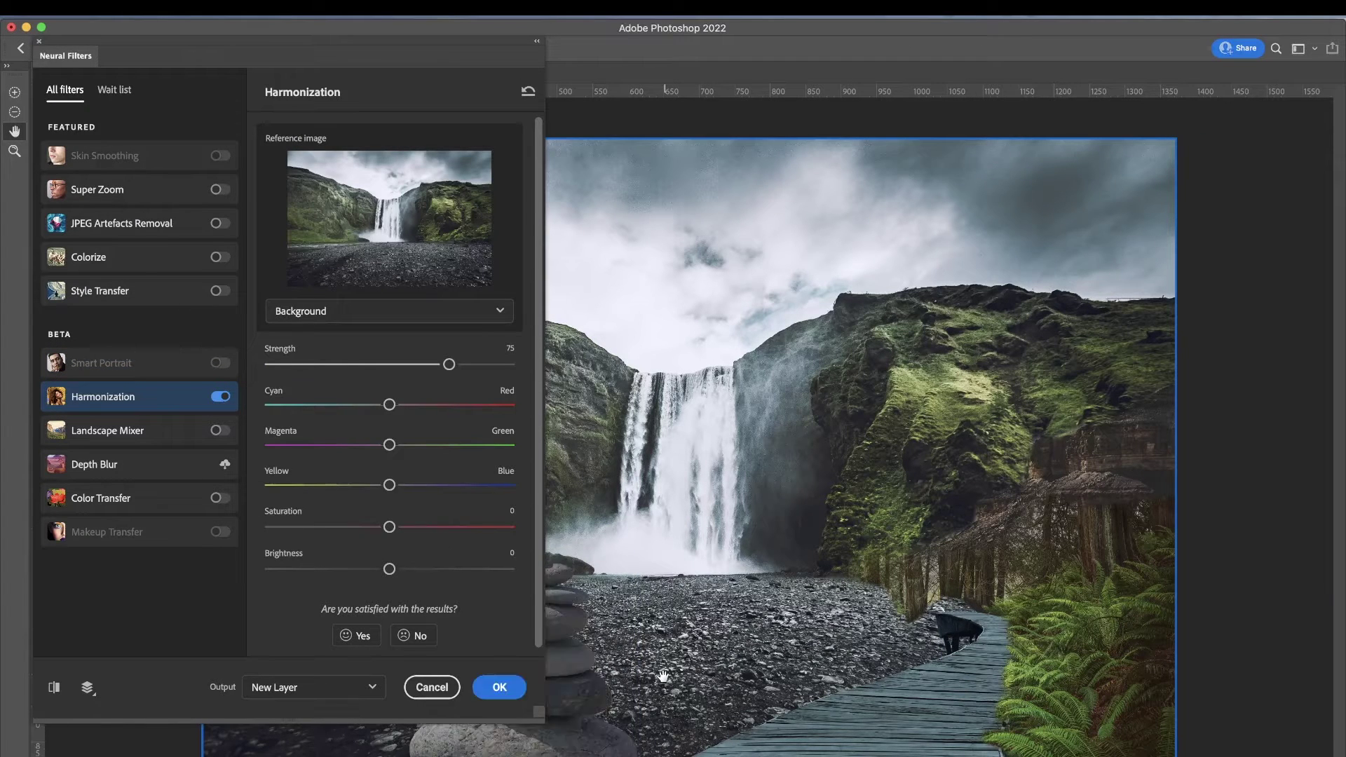
pyautogui.click(499, 687)
# Hide the original cairn Layer 1 and reposition the harmonized cairn right, down, then slightly up
pyautogui.click(1119, 554)
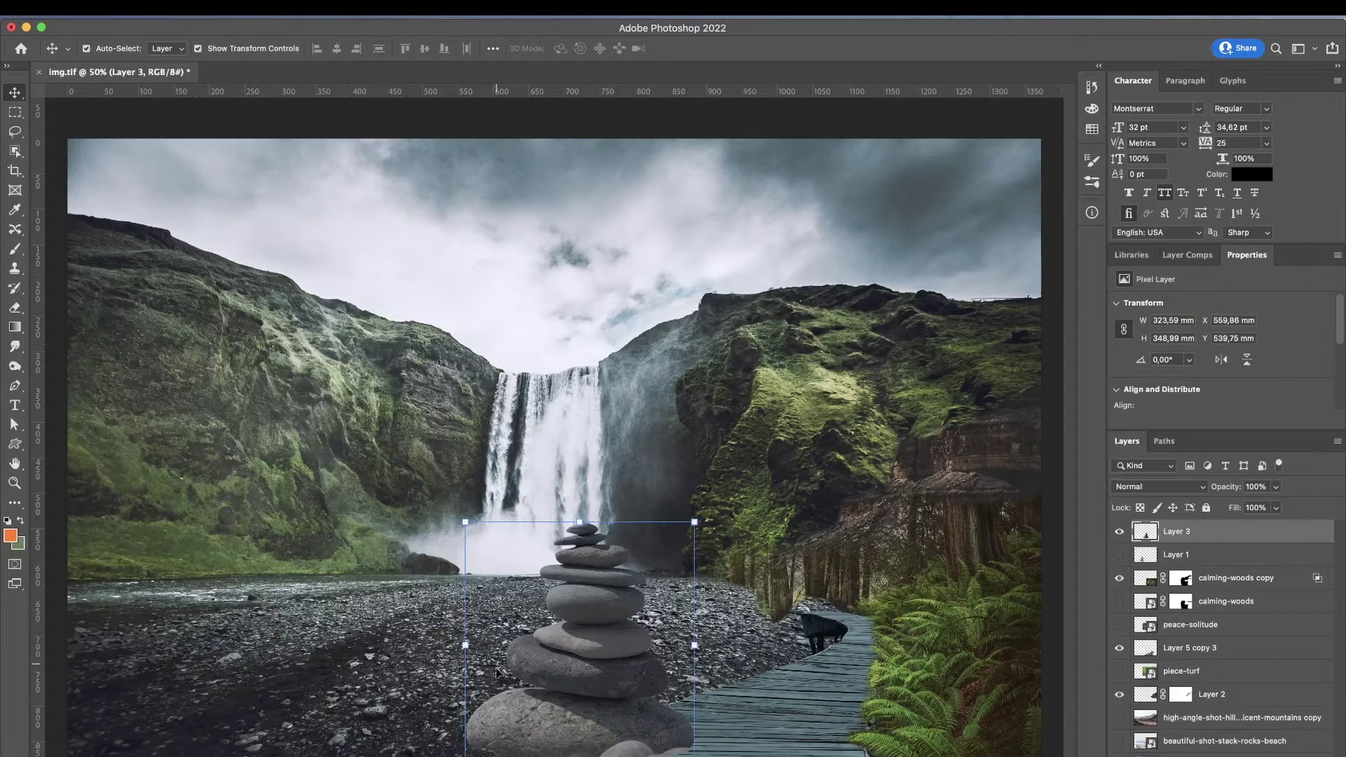
pyautogui.moveTo(702, 714); pyautogui.dragTo(860, 733)
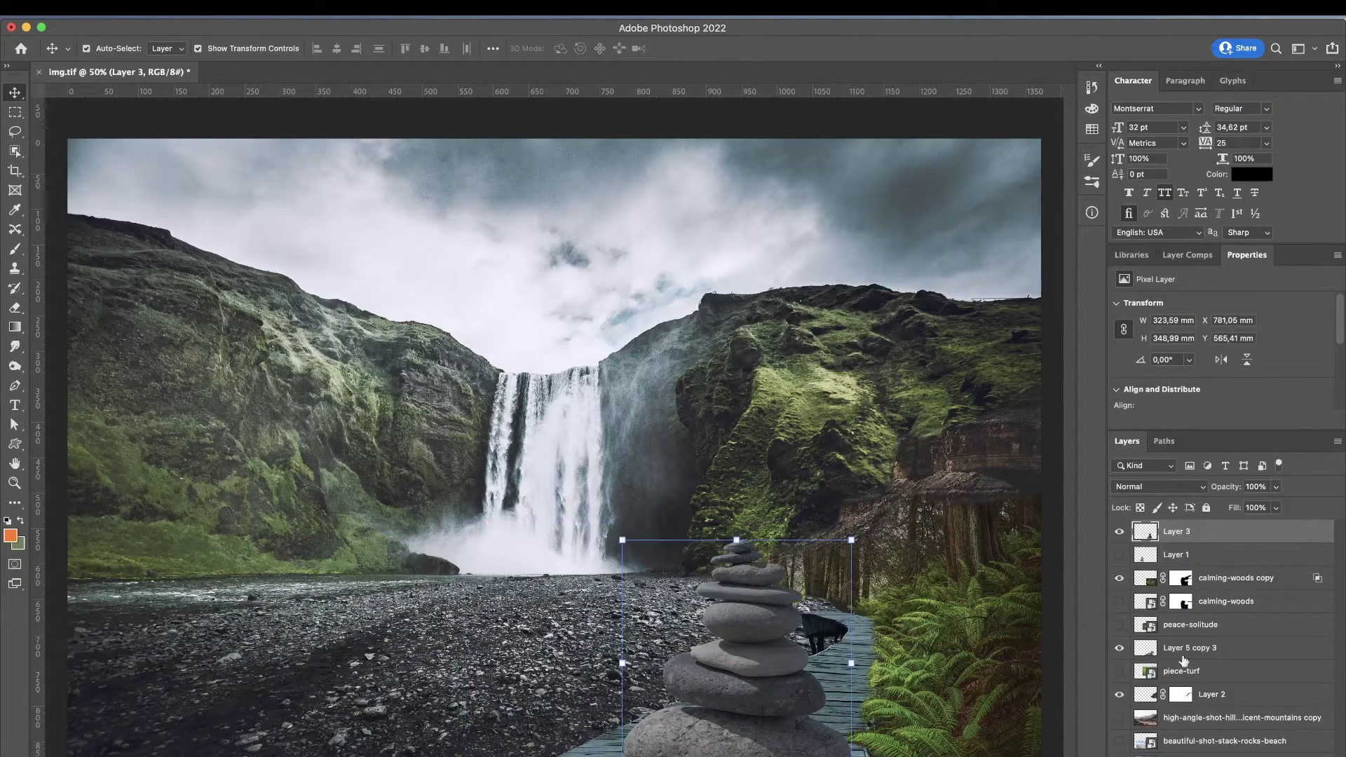
pyautogui.click(1205, 671)
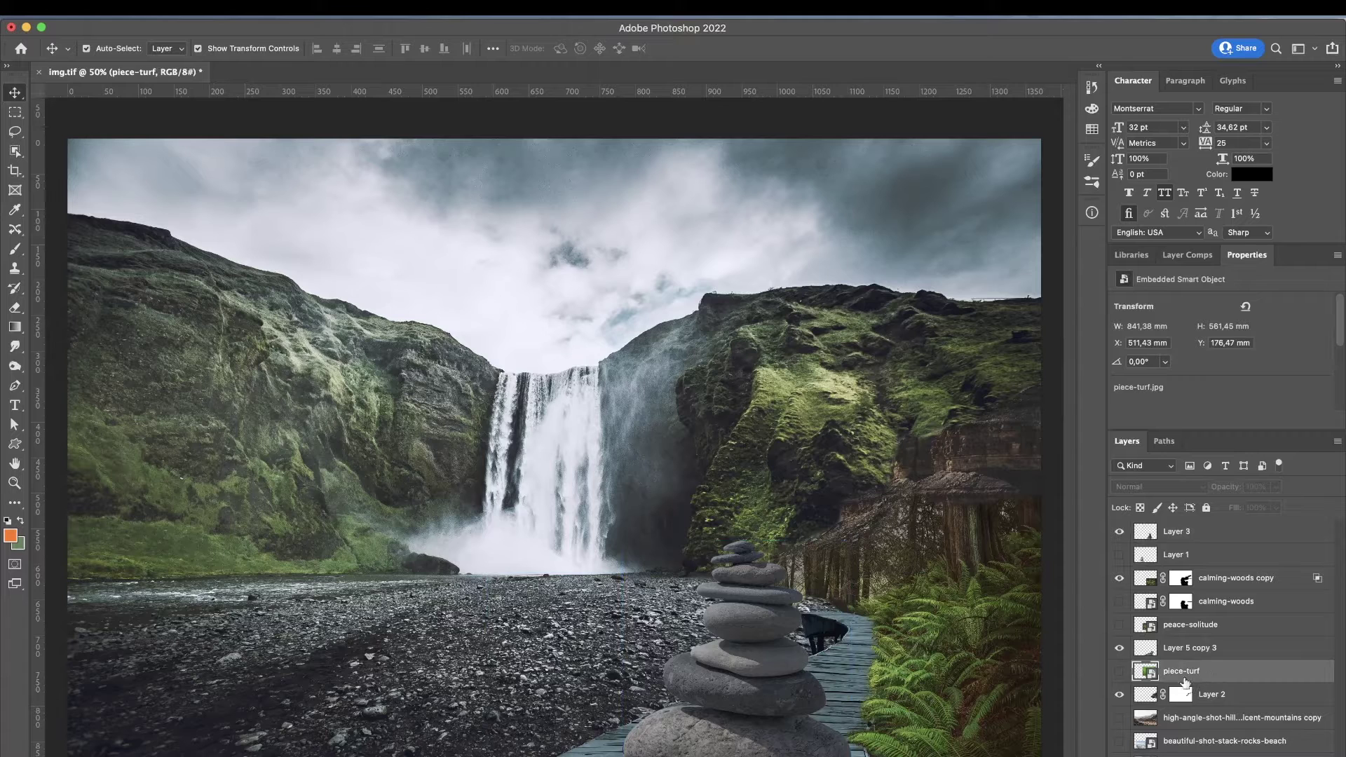
pyautogui.moveTo(751, 681); pyautogui.dragTo(751, 666)
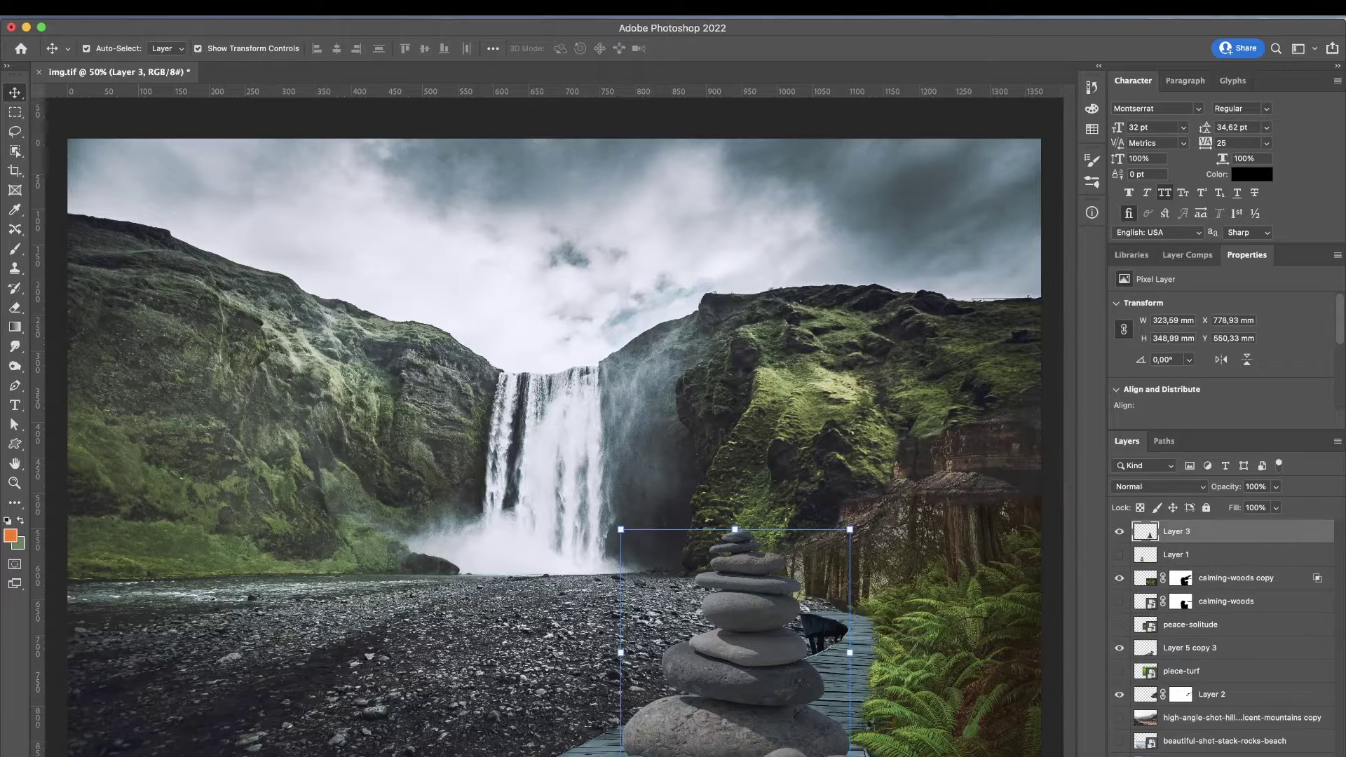
# Mask out the cairn's base, using the inverted boardwalk selection to restore stones outside it
pyautogui.press('b')
pyautogui.moveTo(817, 729); pyautogui.dragTo(792, 680)
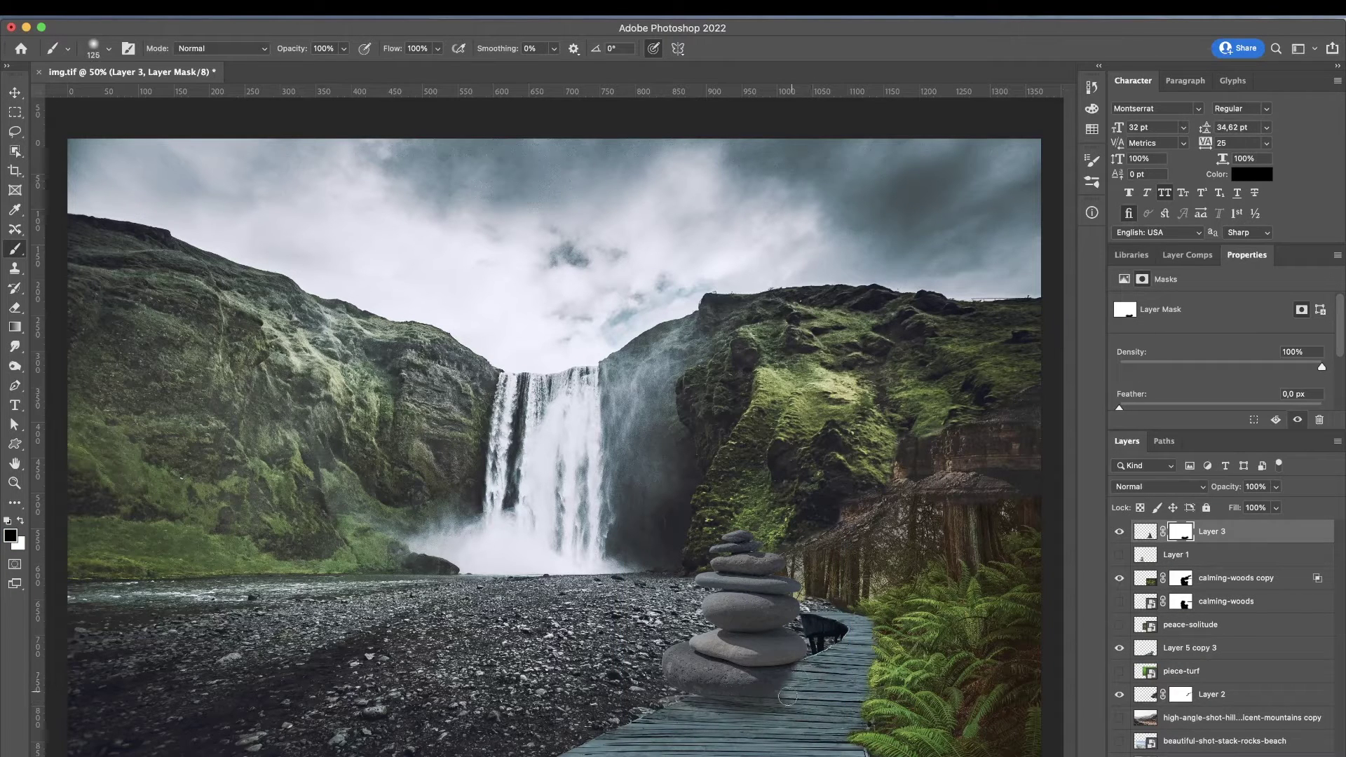
pyautogui.click(1205, 648)
pyautogui.keyDown('super'); pyautogui.click(1145, 648); pyautogui.keyUp('super')
pyautogui.click(1212, 530)
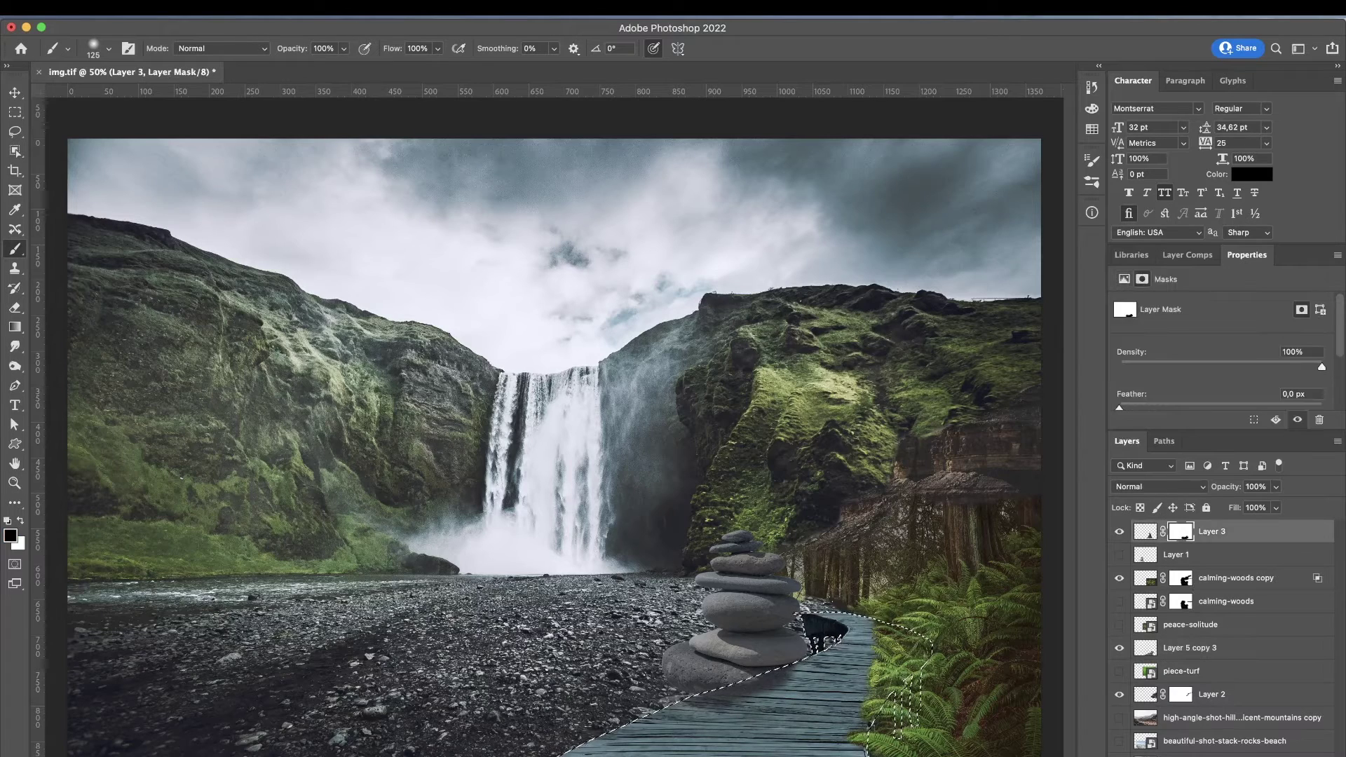
pyautogui.click(303, 9)
pyautogui.click(316, 69)
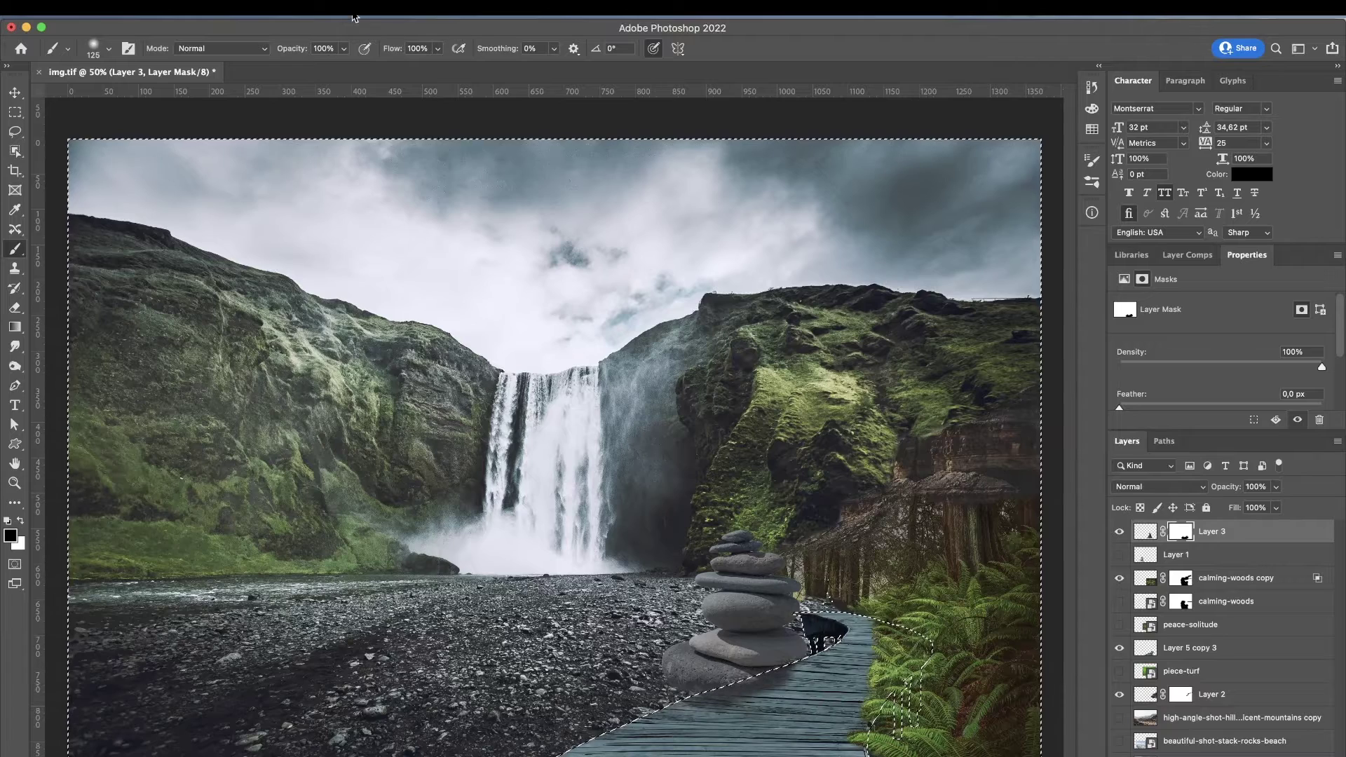
pyautogui.press('super+h')
pyautogui.moveTo(694, 702); pyautogui.dragTo(775, 694)
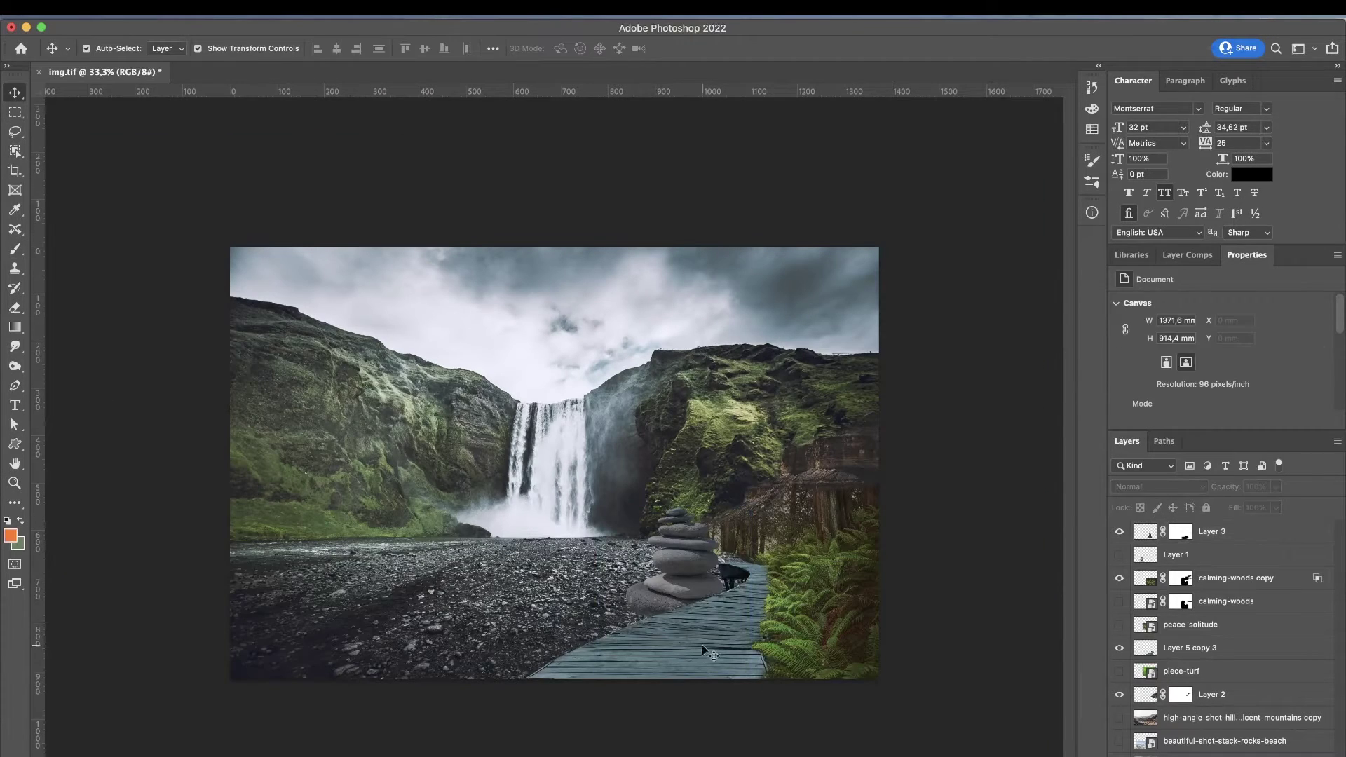
# Nudge the cairn Layer 3 slightly right and zoom in on its base
pyautogui.click(684, 582)
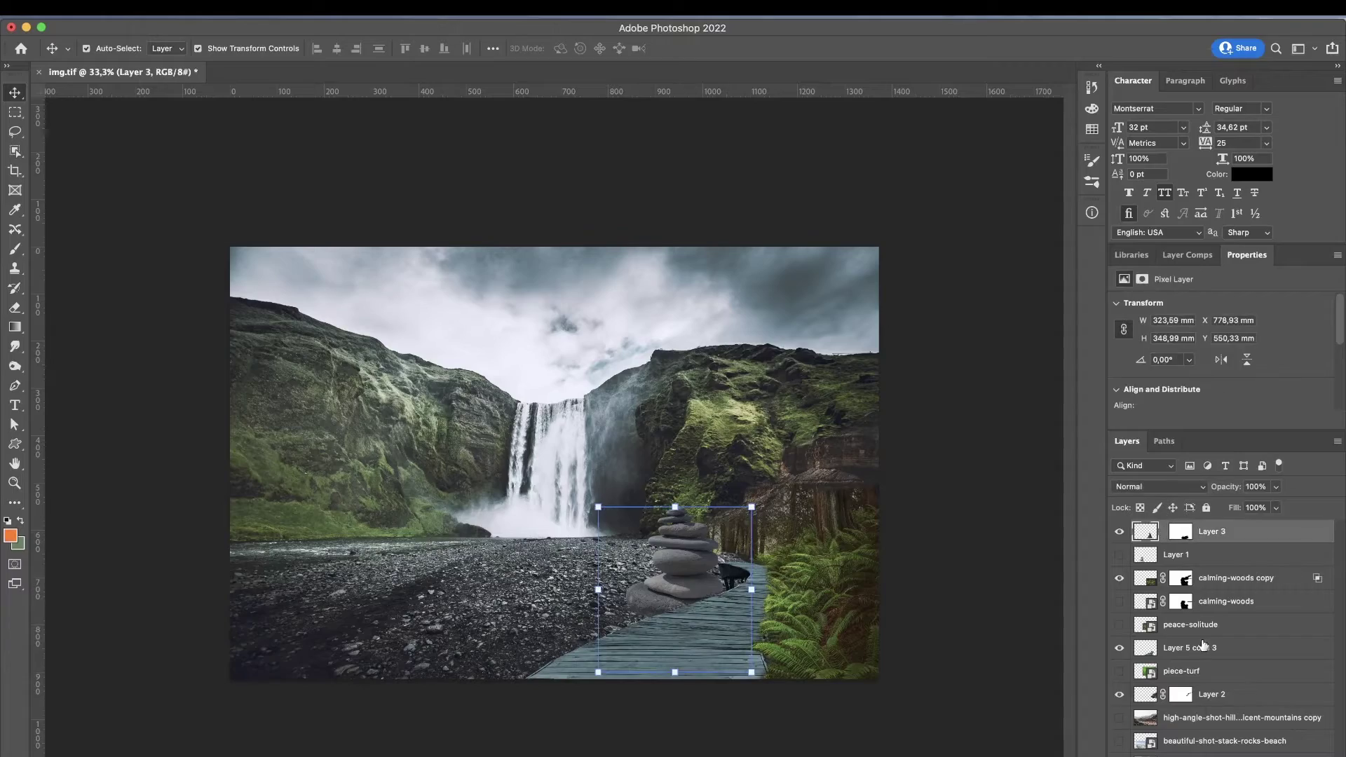
pyautogui.hotkey('shift', 'Right')
pyautogui.hotkey('shift', 'Right')
pyautogui.hotkey('shift', 'Right')
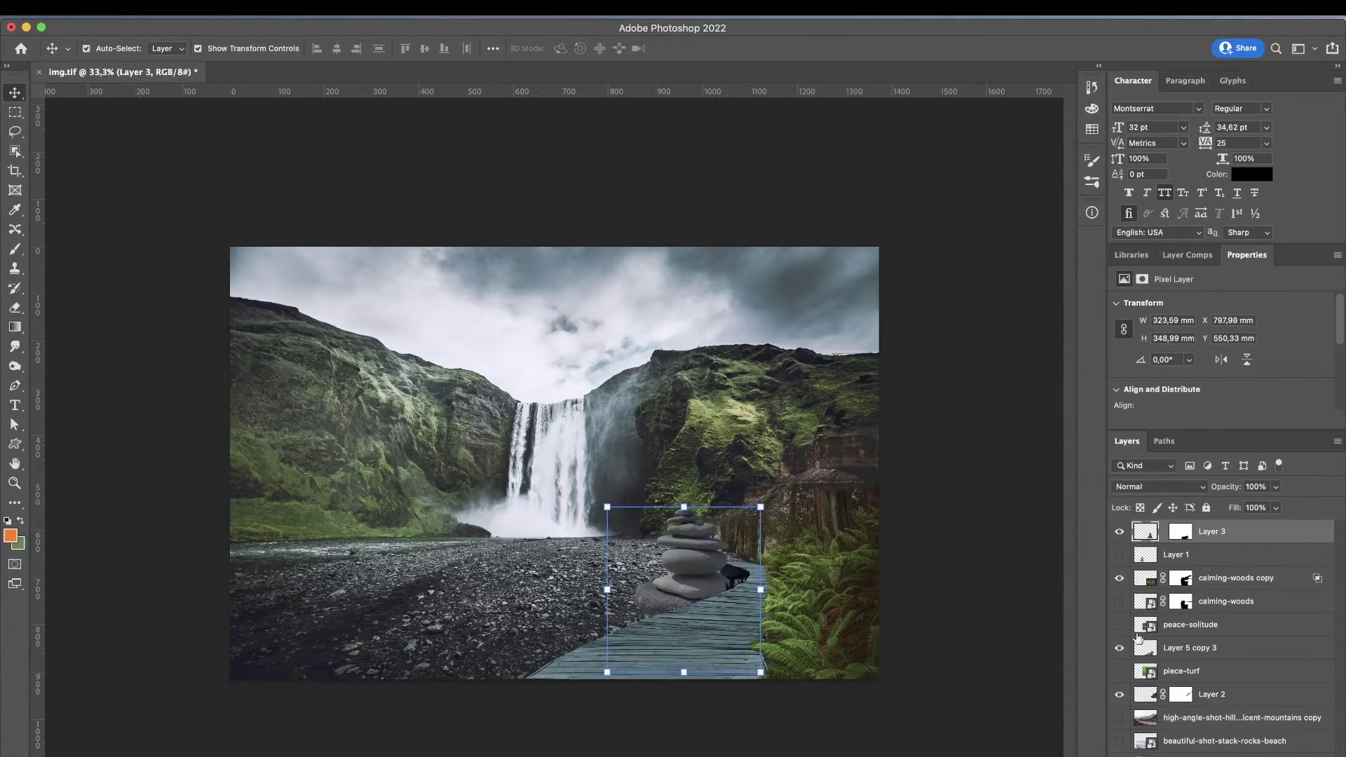
pyautogui.press('z')
pyautogui.moveTo(732, 649); pyautogui.dragTo(843, 650)
# Mask the boardwalk layer along the stone edge with black and white brushing, then zoom out
pyautogui.click(1191, 539)
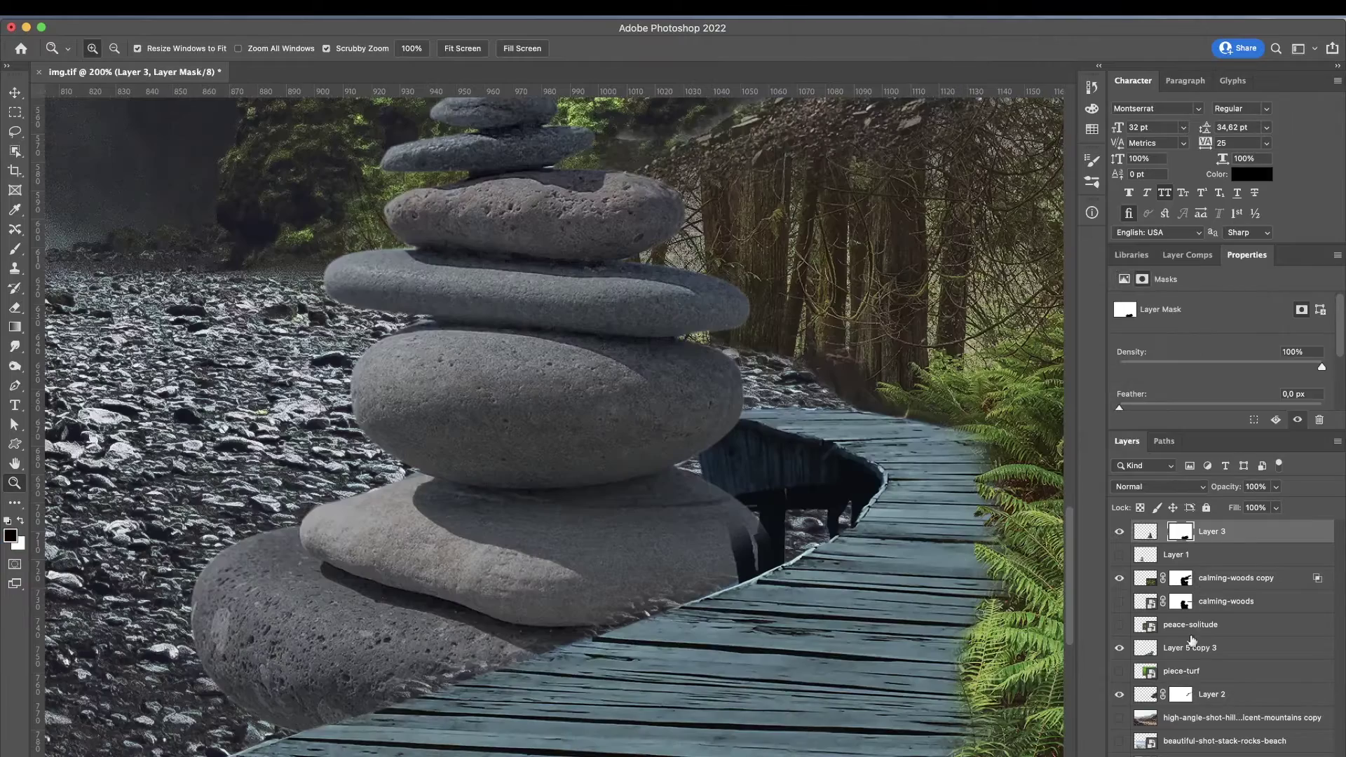
pyautogui.click(1191, 641)
pyautogui.press('b')
pyautogui.press('d')
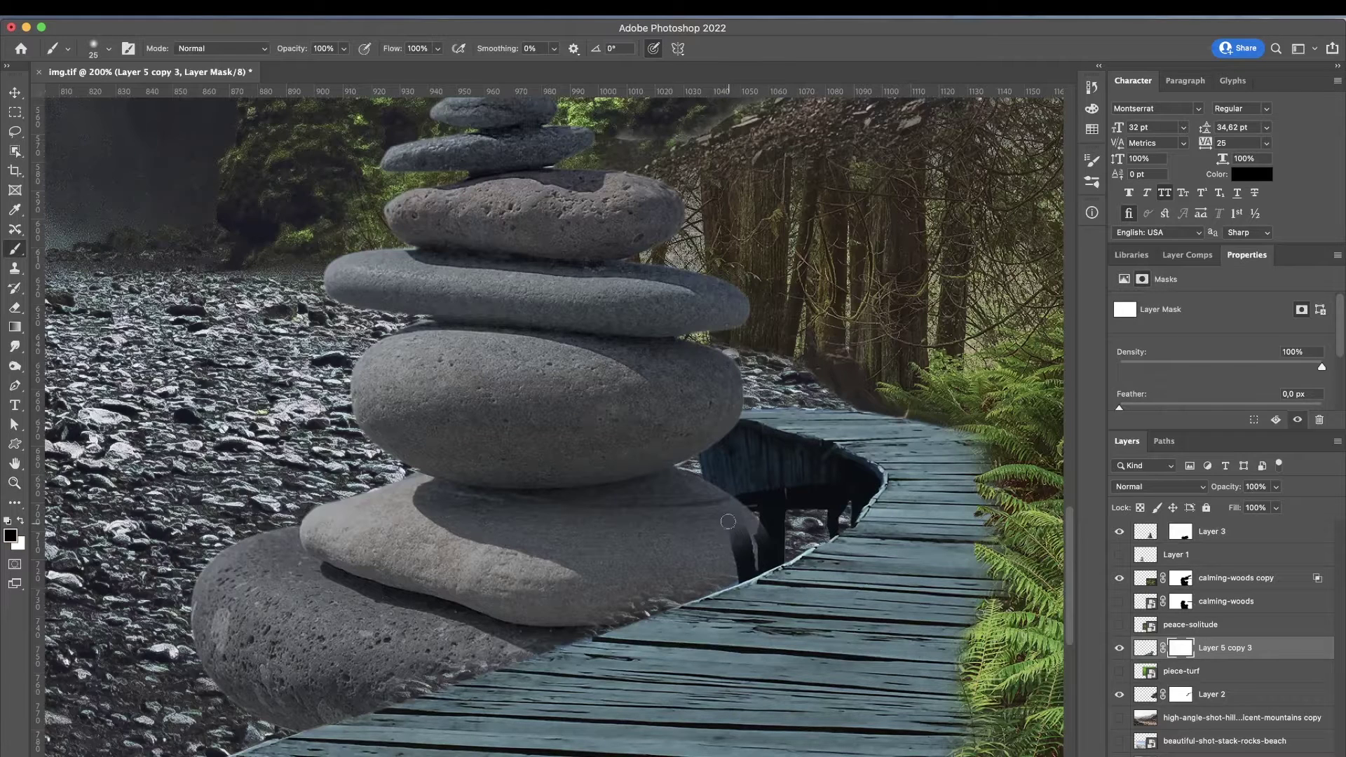
pyautogui.moveTo(740, 574); pyautogui.dragTo(776, 549)
pyautogui.press('x')
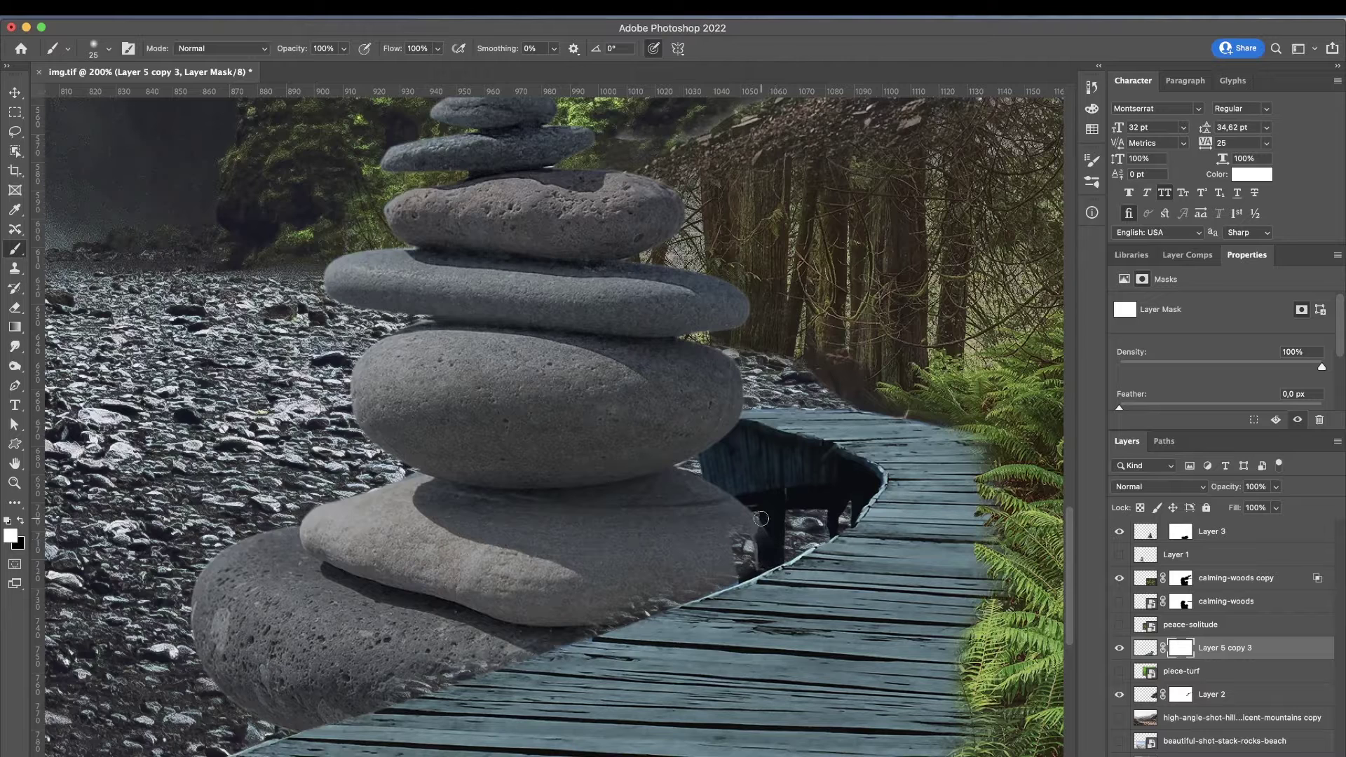
pyautogui.click(1182, 533)
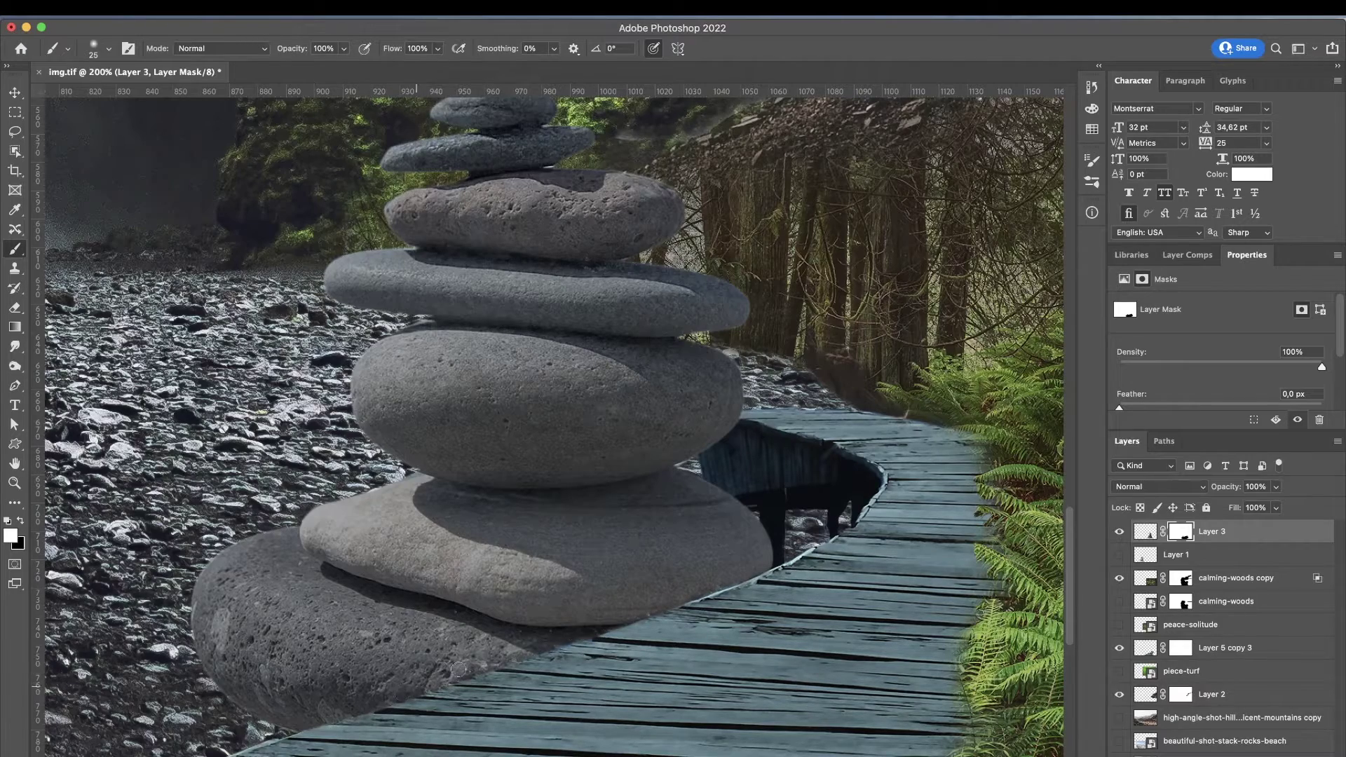
pyautogui.press('v')
pyautogui.hotkey('ctrl', '-')
pyautogui.hotkey('ctrl', '-')
pyautogui.hotkey('ctrl', '-')
pyautogui.hotkey('ctrl', '-')
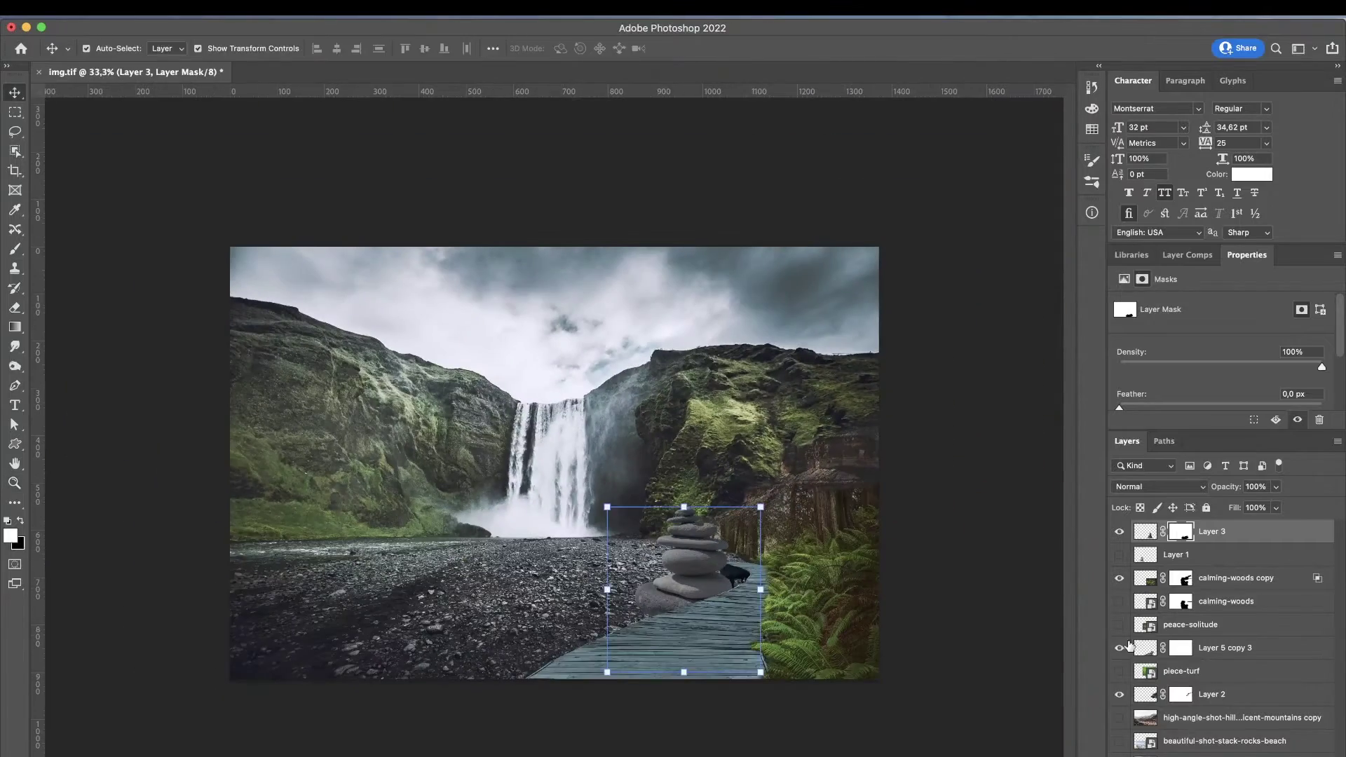
# Place the peace-solitude forest layer over the cairn in Soft Light, clipped to Layer 3
pyautogui.click(1119, 624)
pyautogui.moveTo(546, 502); pyautogui.dragTo(659, 516)
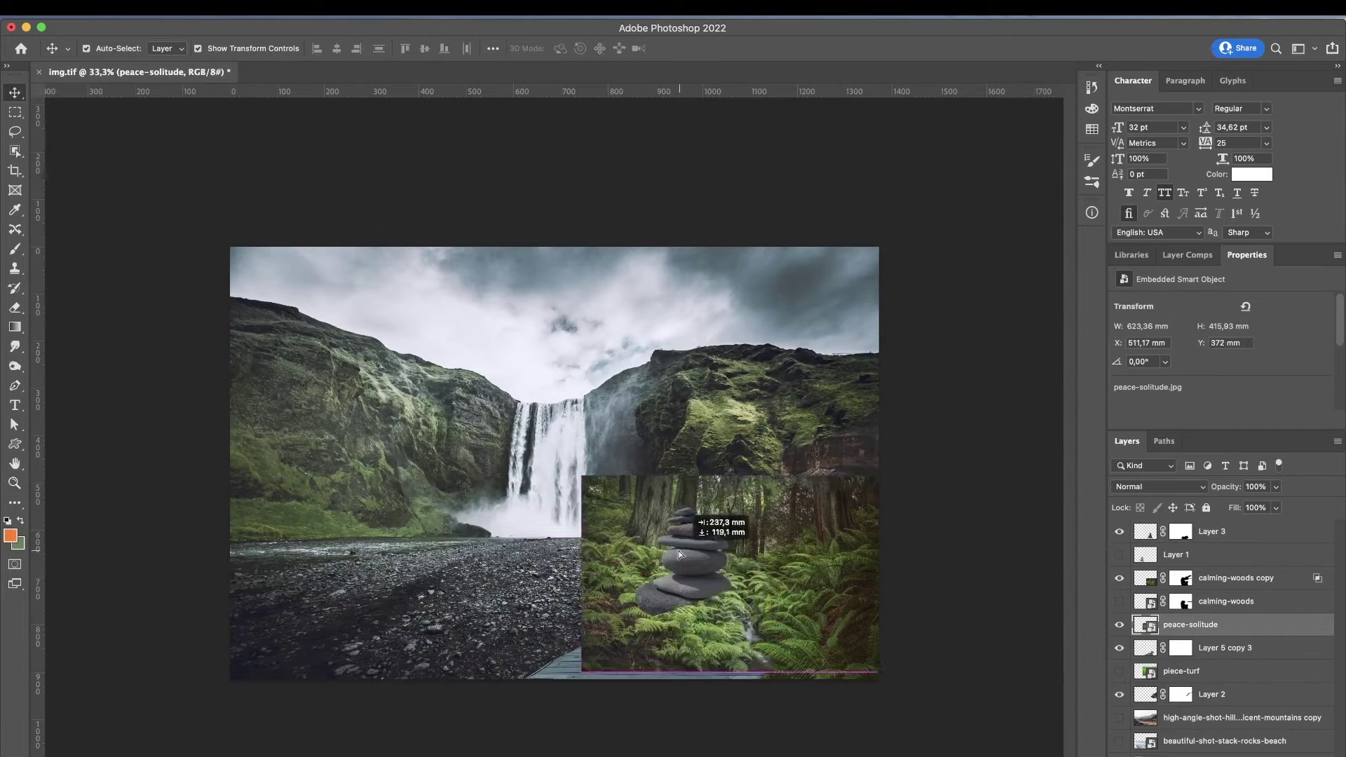
pyautogui.moveTo(1206, 627); pyautogui.dragTo(1235, 525)
pyautogui.click(1158, 487)
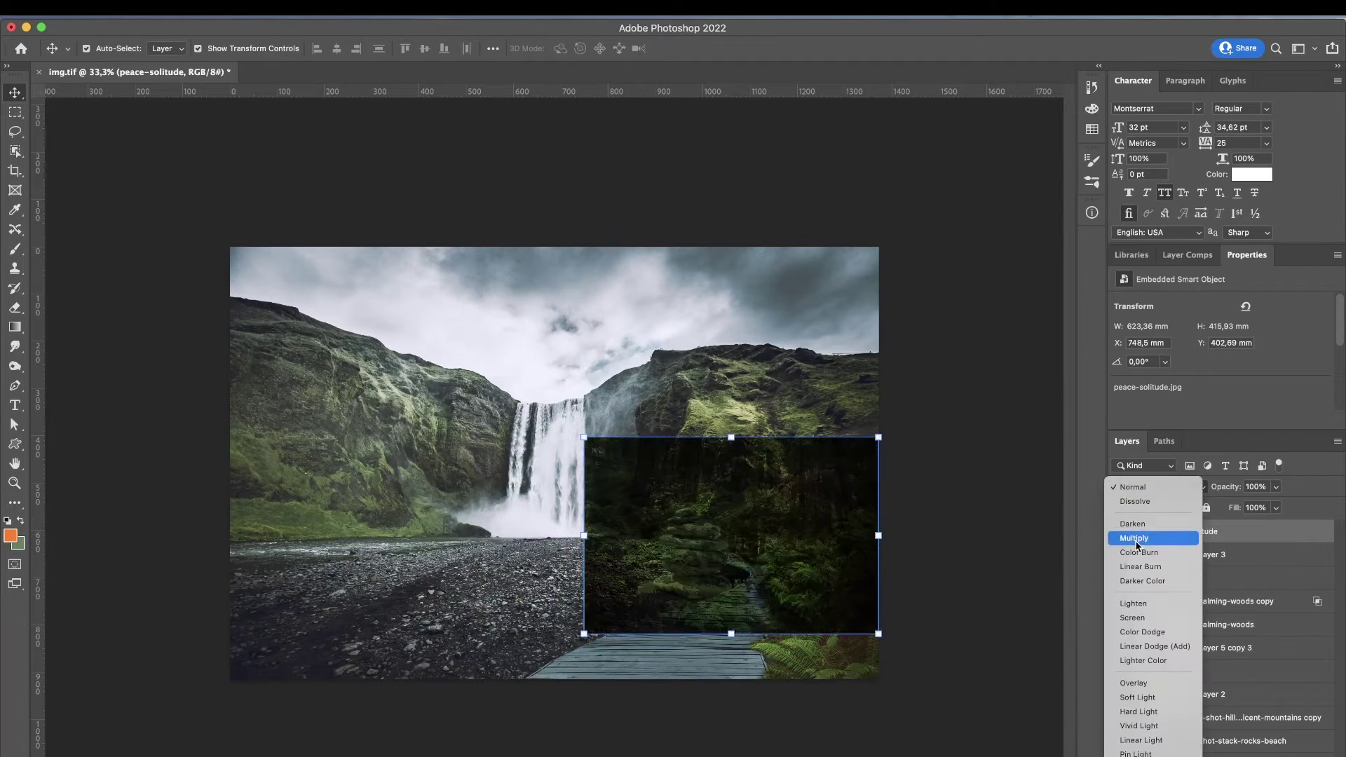
pyautogui.click(1137, 698)
pyautogui.rightClick(1234, 467)
pyautogui.click(1234, 464)
# Add a mask to peace-solitude and change its blend mode from Difference to Overlay
pyautogui.press('z')
pyautogui.hotkey('ctrl', '+')
pyautogui.hotkey('ctrl', '+')
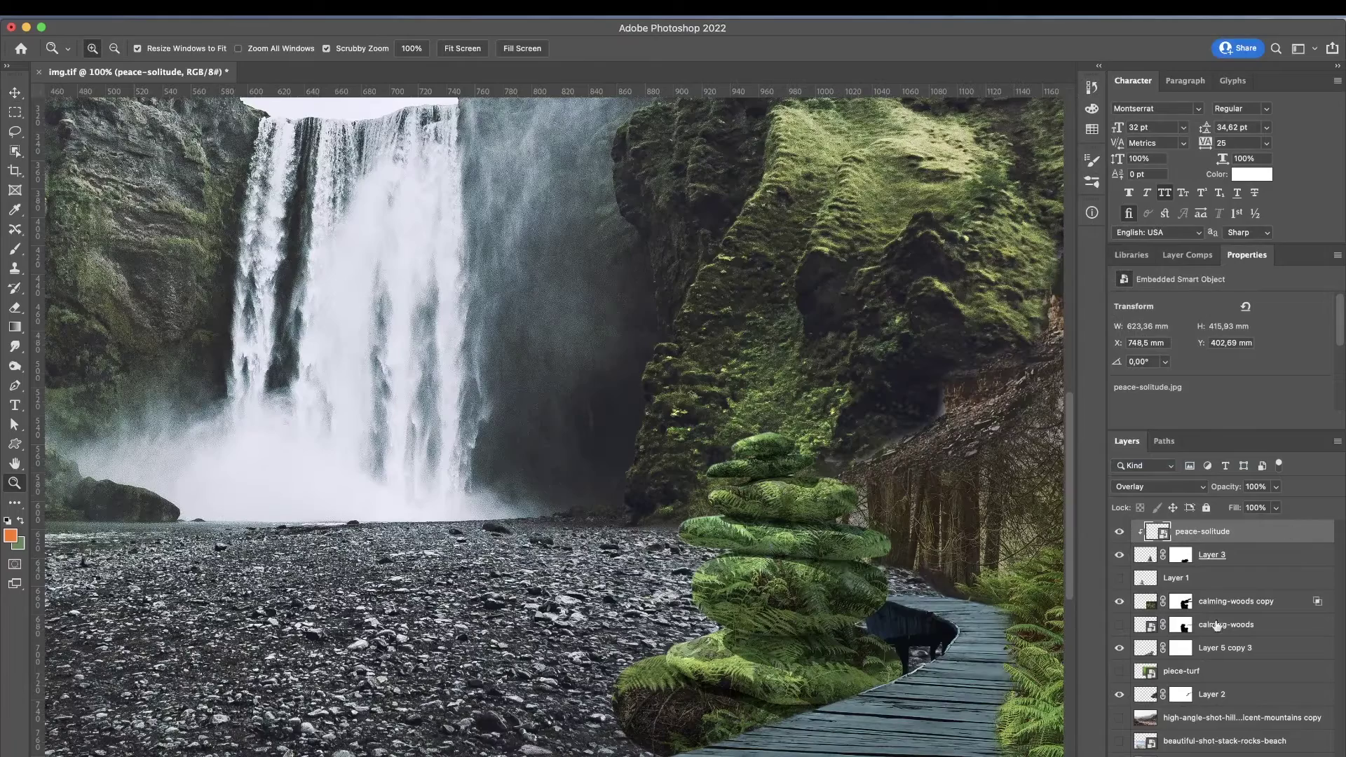
pyautogui.click(1247, 755)
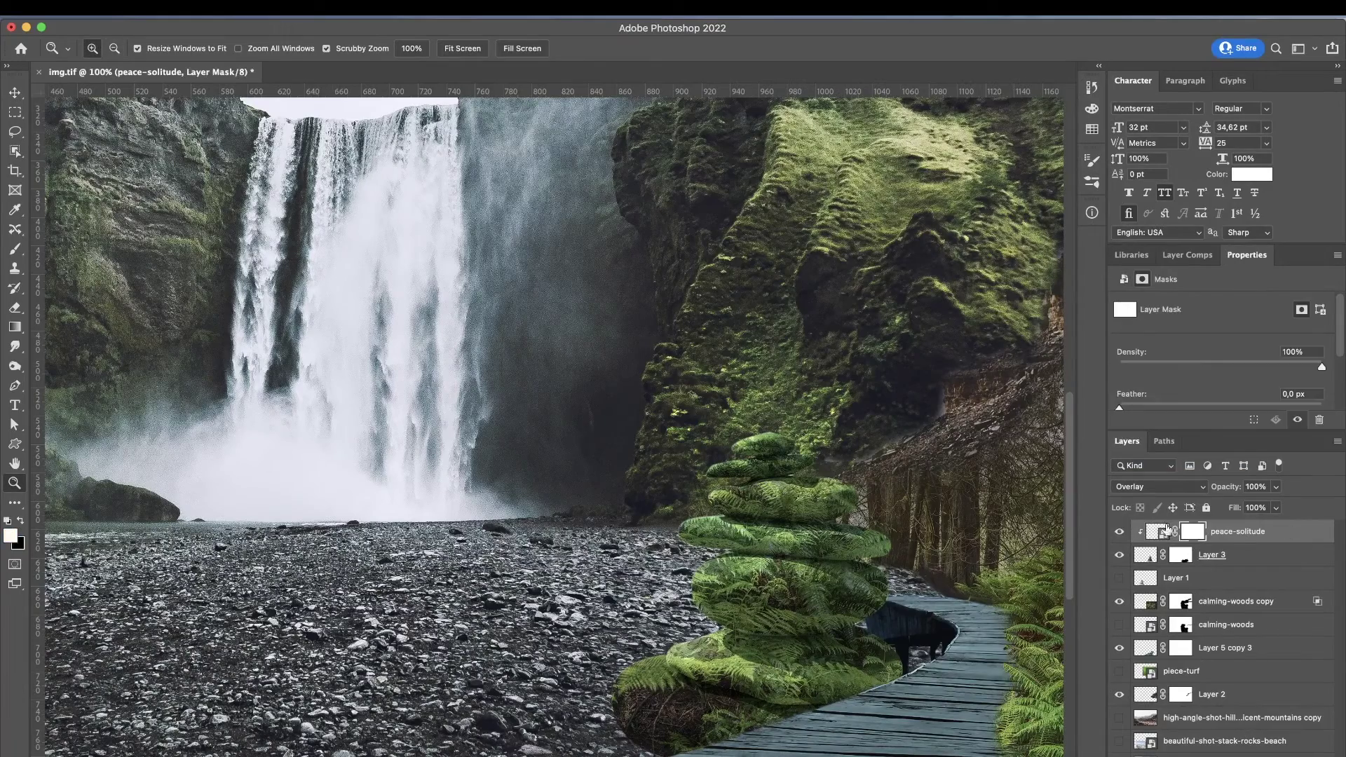
pyautogui.click(1162, 531)
pyautogui.click(1158, 487)
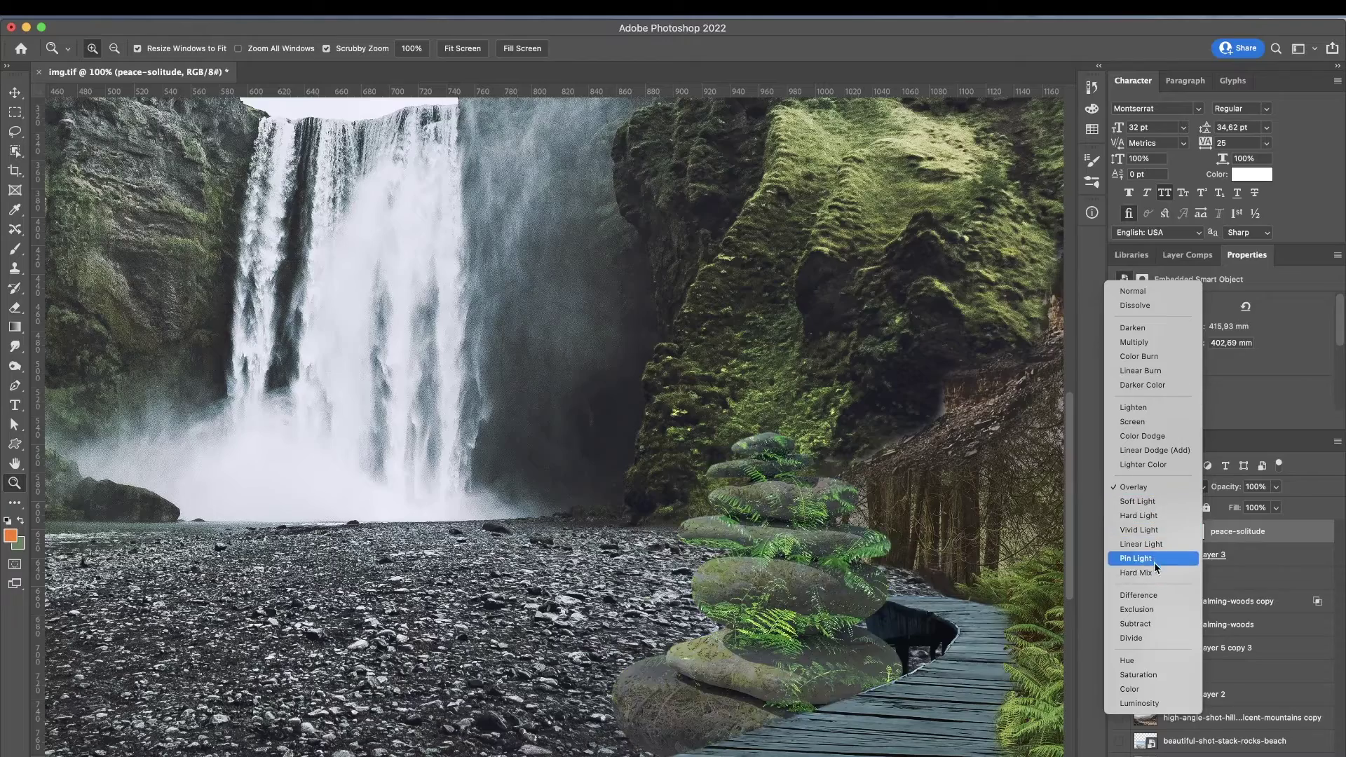
pyautogui.click(1154, 594)
pyautogui.click(1158, 486)
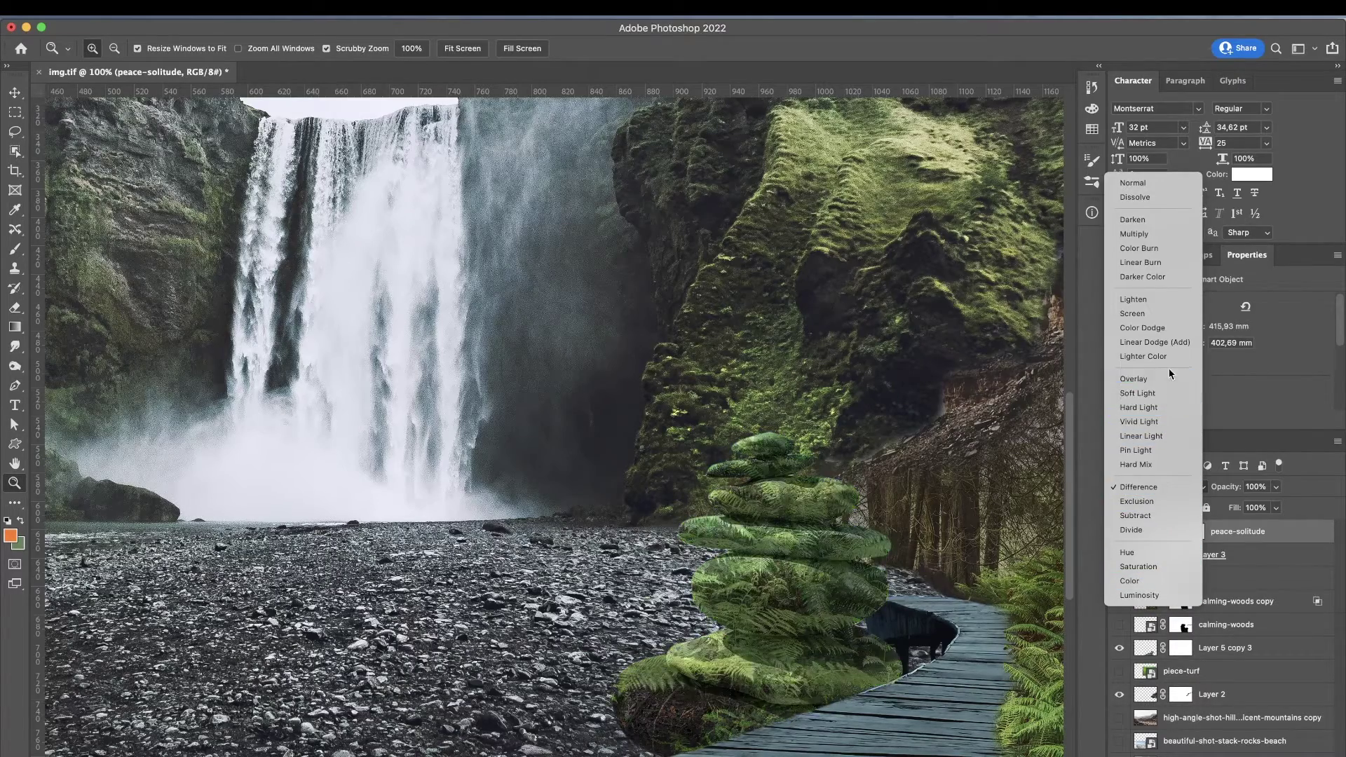
pyautogui.click(1133, 379)
# Brush the peace-solitude mask to remove moss from the lower stones and restore it on the third
pyautogui.click(1192, 531)
pyautogui.press('b')
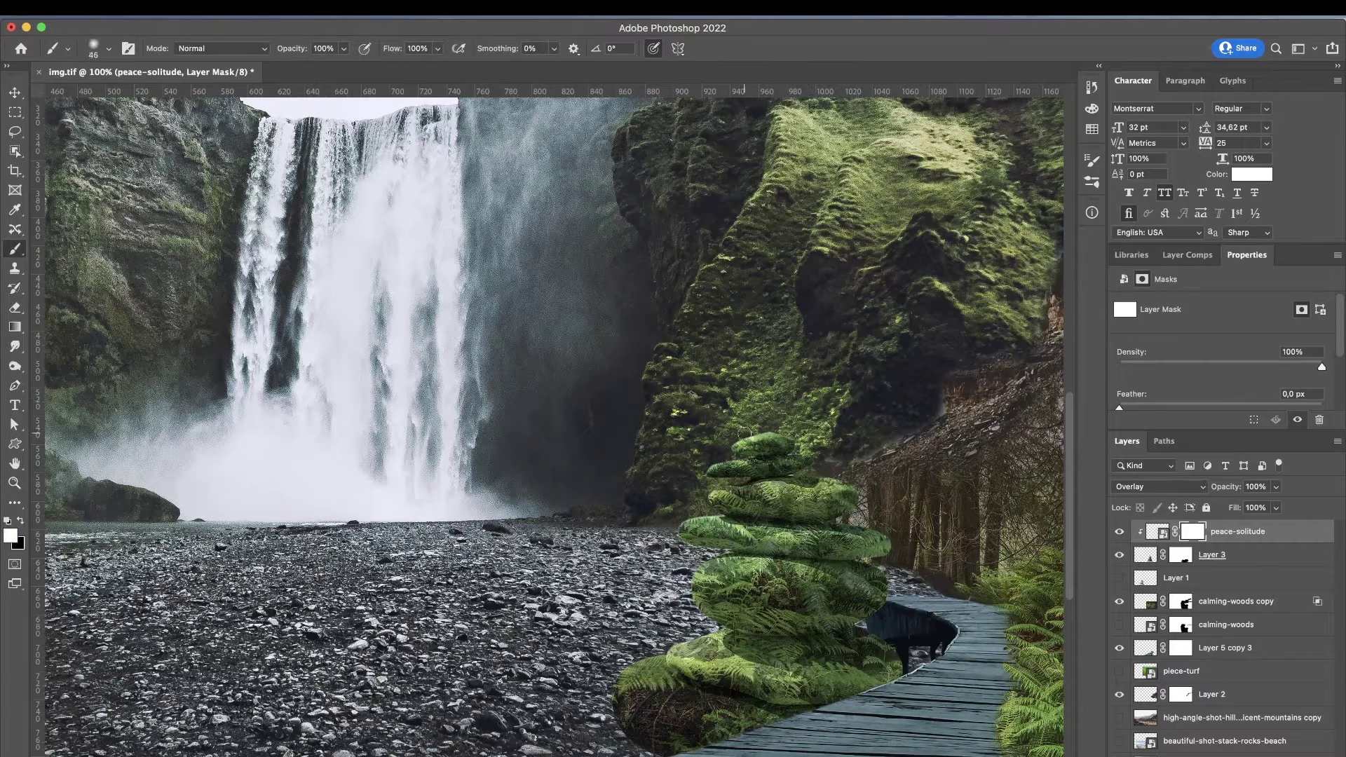
pyautogui.press('x')
pyautogui.press(']')
pyautogui.press(']')
pyautogui.press(']')
pyautogui.moveTo(761, 448)
pyautogui.mouseDown()
pyautogui.moveTo(778, 498)
pyautogui.moveTo(757, 596)
pyautogui.mouseUp()
pyautogui.moveTo(639, 691); pyautogui.dragTo(664, 687)
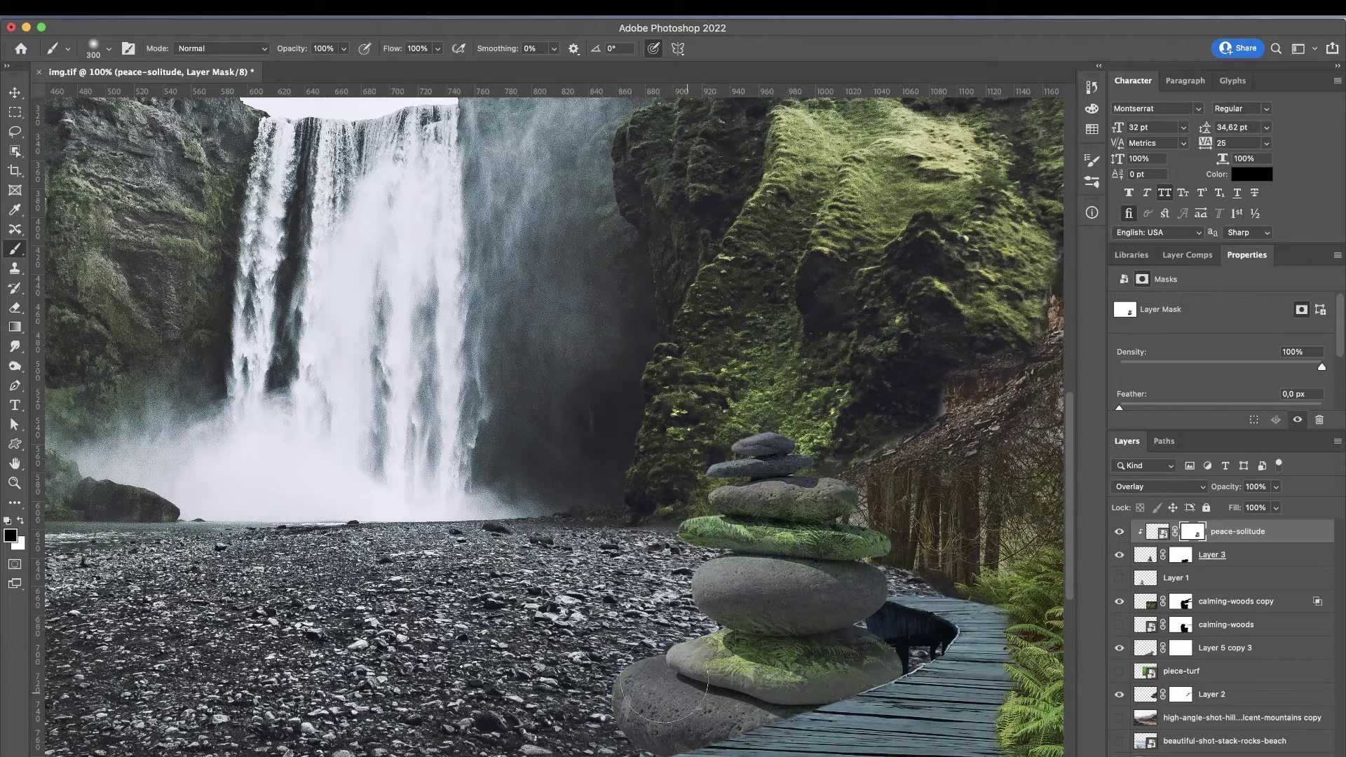
pyautogui.press('x')
pyautogui.press('[')
pyautogui.press('[')
pyautogui.press('[')
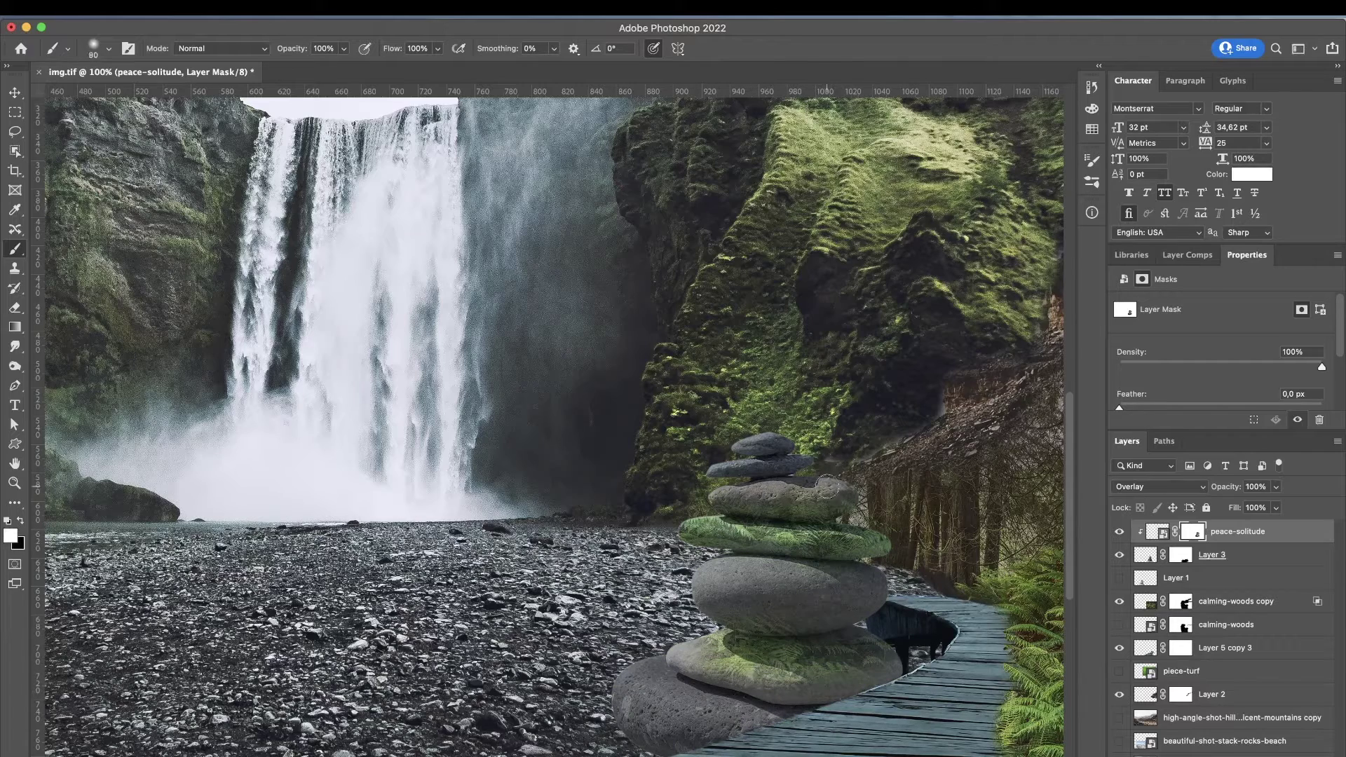
pyautogui.moveTo(771, 483); pyautogui.dragTo(728, 495)
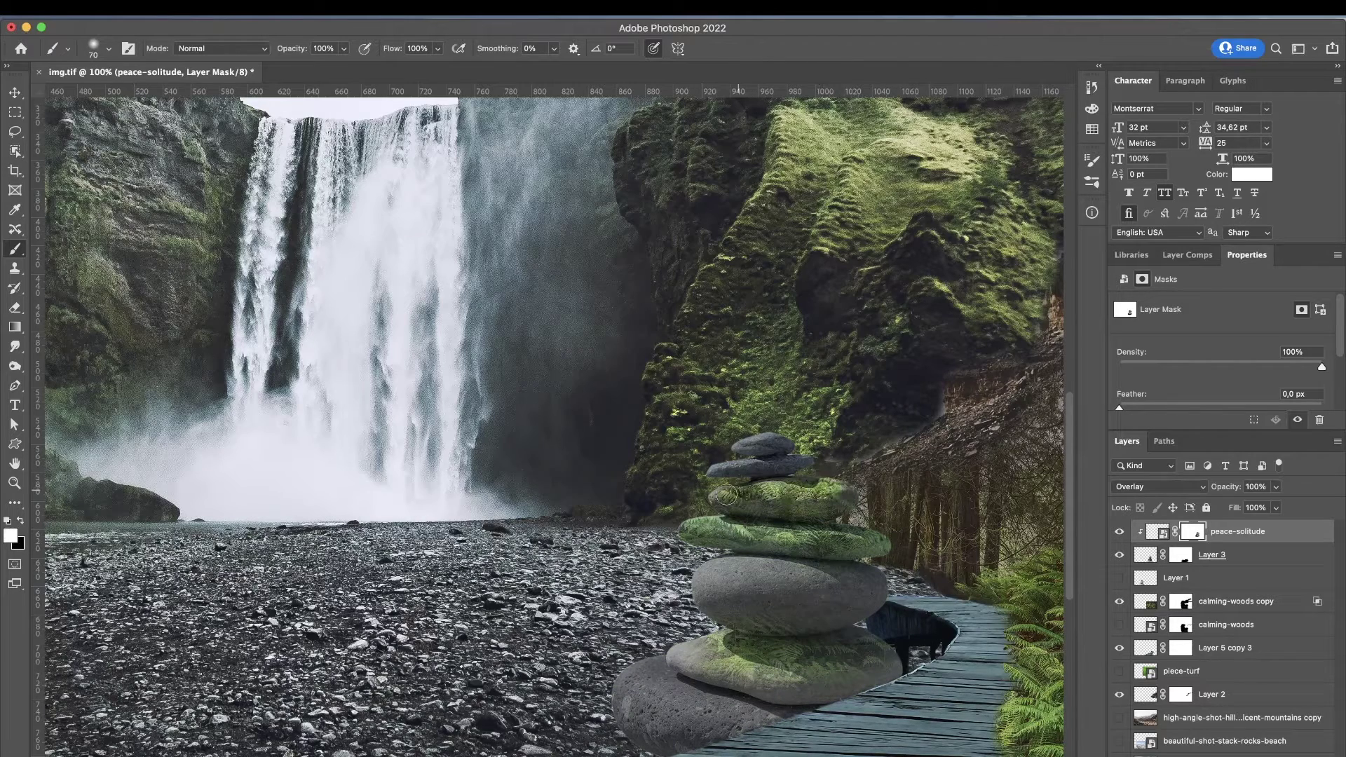
# Add an Exposure adjustment at about -0,99, clipped to peace-solitude
pyautogui.click(1257, 750)
pyautogui.click(1255, 592)
pyautogui.rightClick(1223, 530)
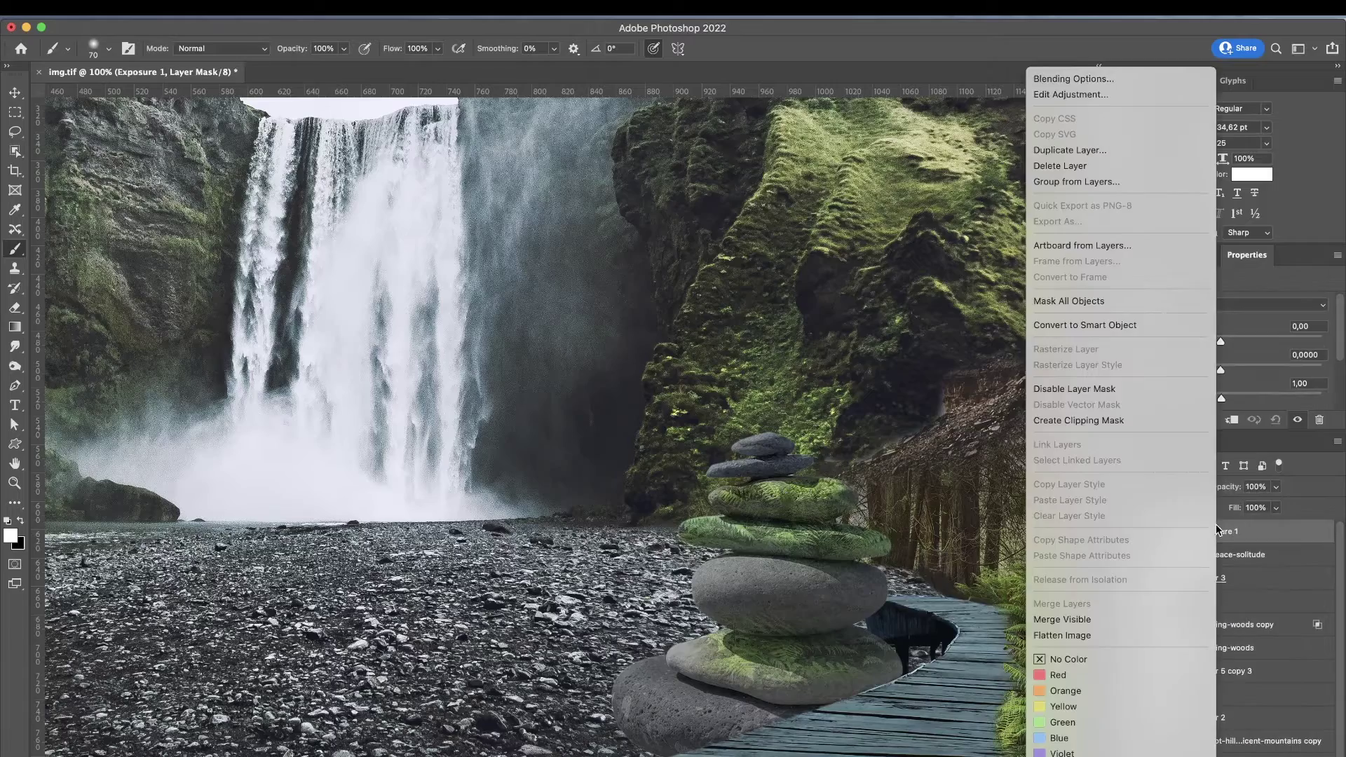
pyautogui.click(1100, 420)
pyautogui.moveTo(1221, 341); pyautogui.dragTo(1205, 342)
pyautogui.press('z')
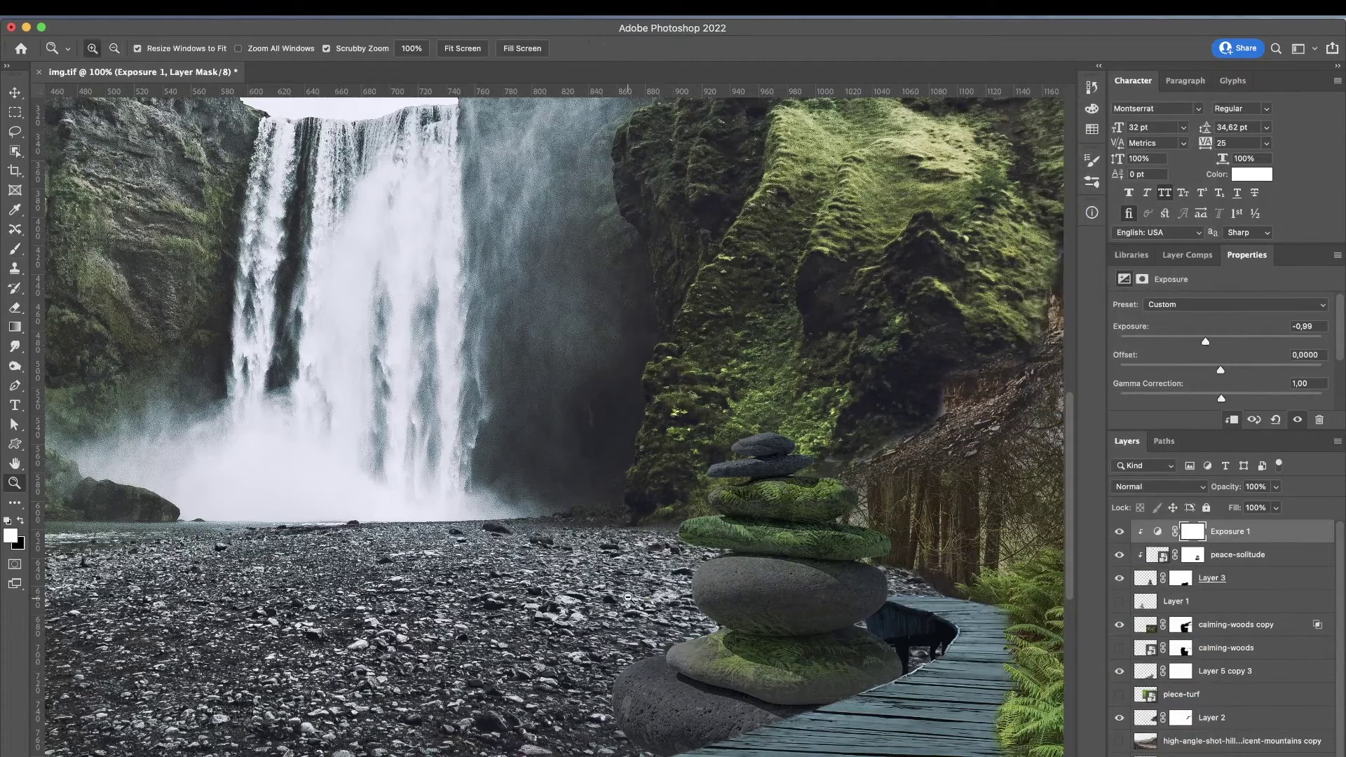
pyautogui.hotkey('ctrl', '-')
pyautogui.hotkey('ctrl', '-')
pyautogui.hotkey('ctrl', '-')
pyautogui.hotkey('ctrl', '+')
# Move calming-woods and piece-turf below Layer 2 and group them into Group 1
pyautogui.click(1181, 743)
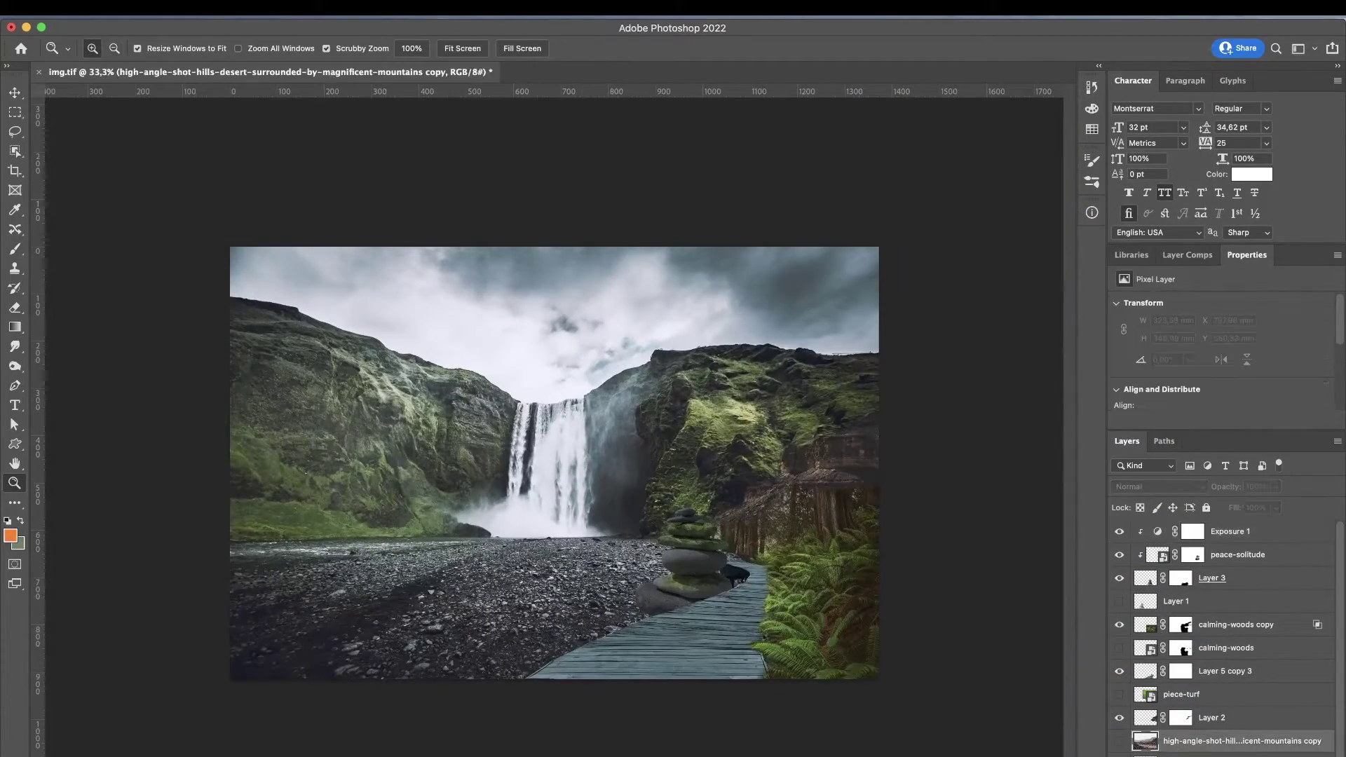
pyautogui.click(1179, 647)
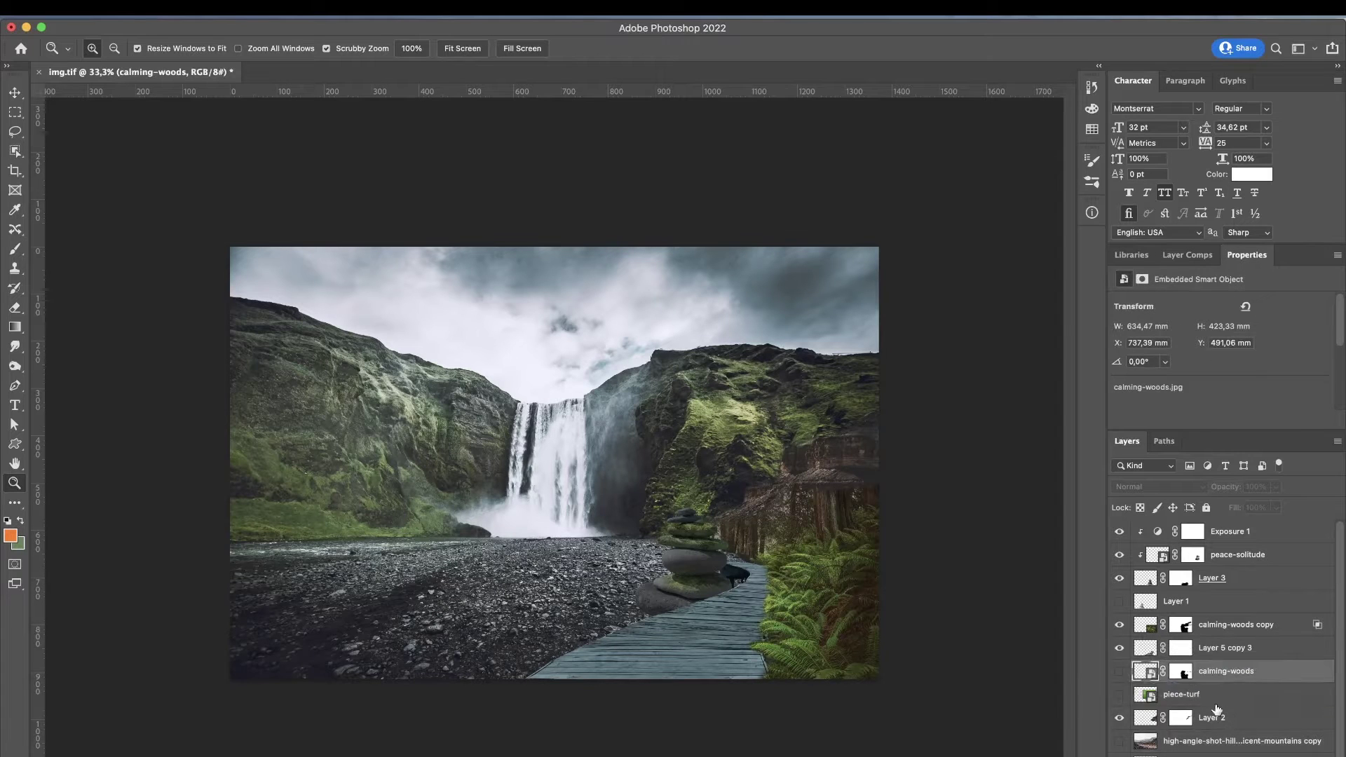
pyautogui.keyDown('ctrl'); pyautogui.click(1181, 694); pyautogui.keyUp('ctrl')
pyautogui.moveTo(1181, 694); pyautogui.dragTo(1211, 741)
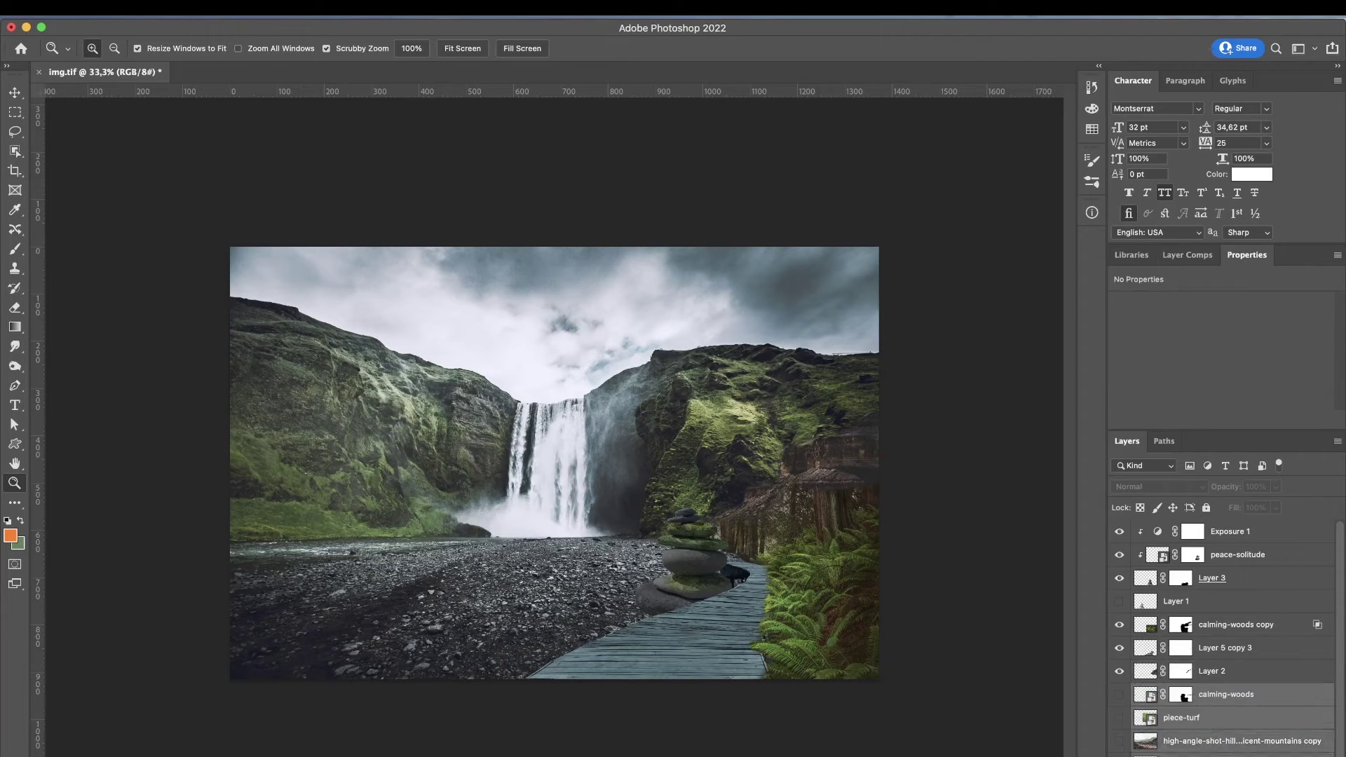
pyautogui.hotkey('ctrl', 'g')
# Preview Neural Filters on Background copy, including Harmonization, without applying anything
pyautogui.click(1194, 713)
pyautogui.click(400, 7)
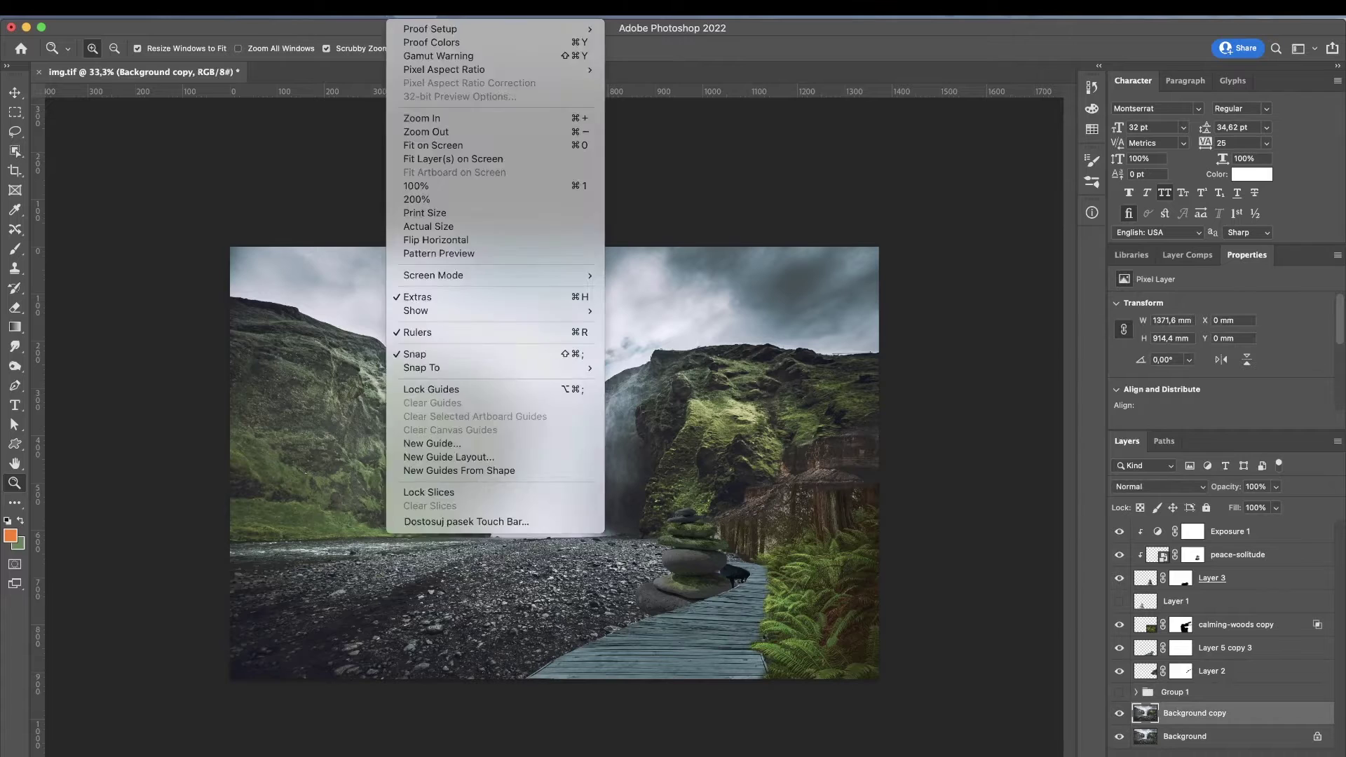
pyautogui.click(379, 76)
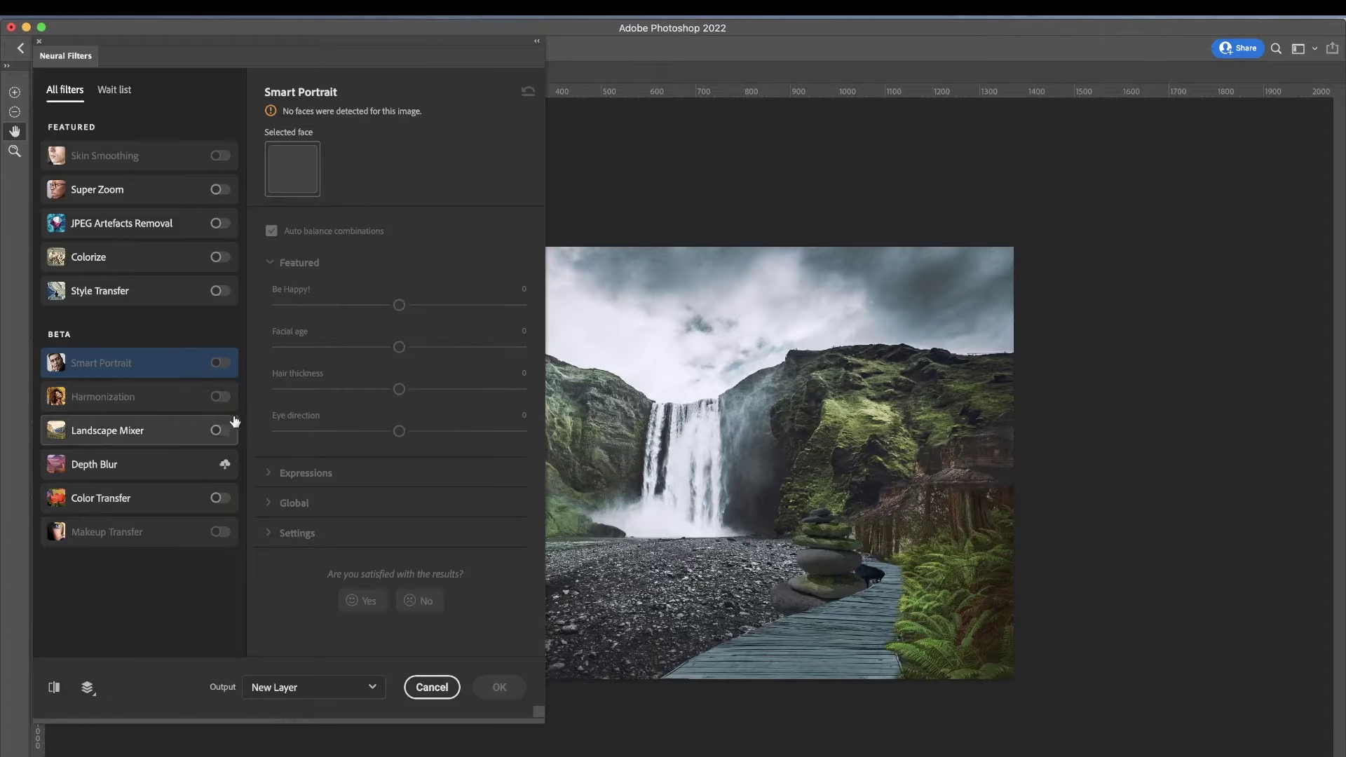
pyautogui.click(432, 688)
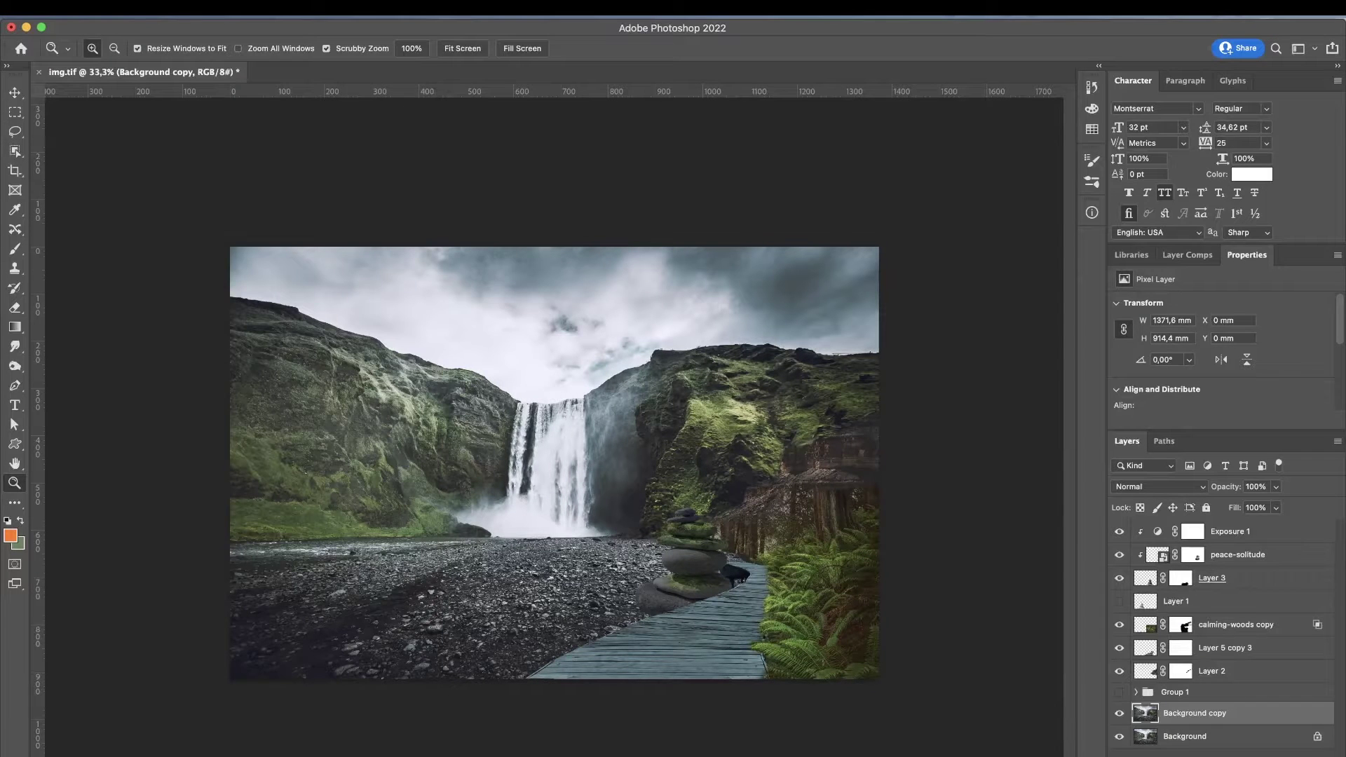
pyautogui.click(337, 7)
pyautogui.click(379, 74)
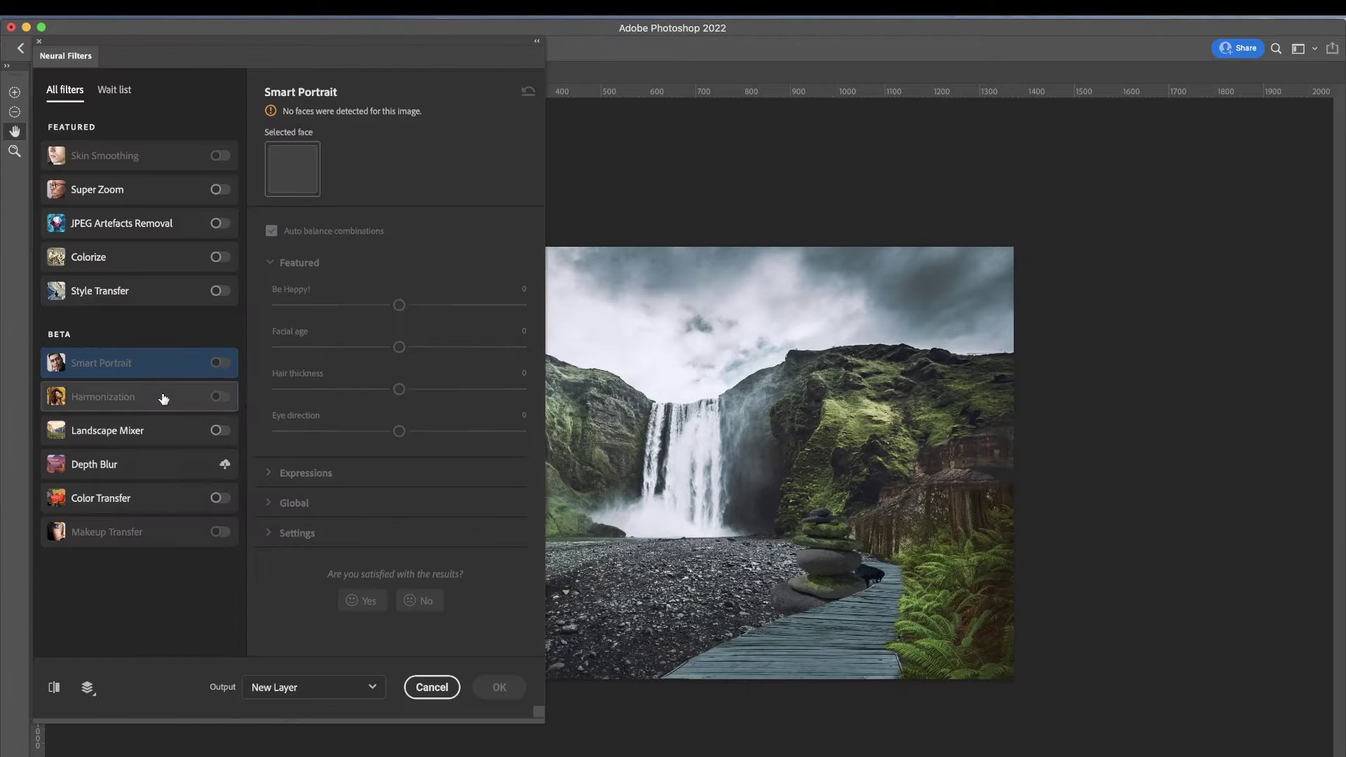
pyautogui.click(163, 399)
pyautogui.click(432, 687)
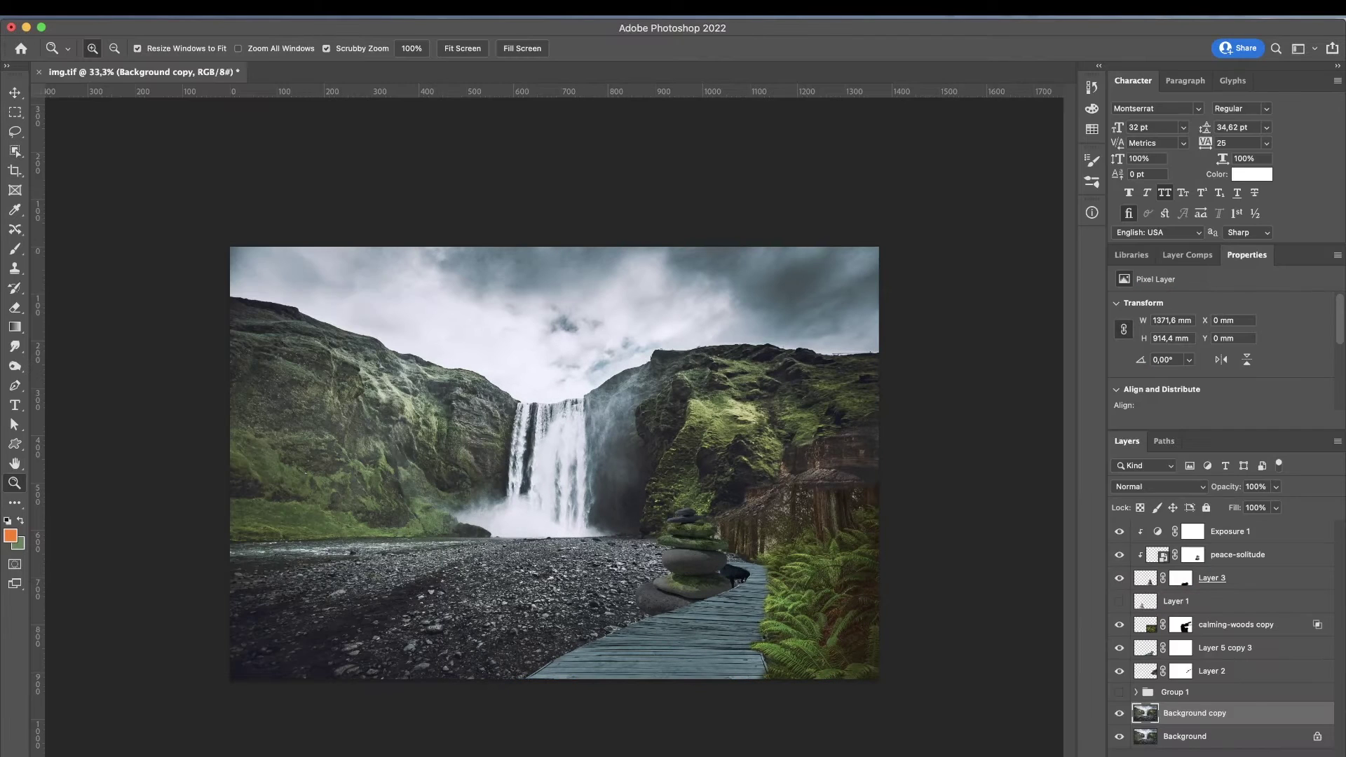
# Apply the Landscape Mixer winter look to the Background copy image as a new layer
pyautogui.click(1181, 713)
pyautogui.click(342, 7)
pyautogui.click(1145, 713)
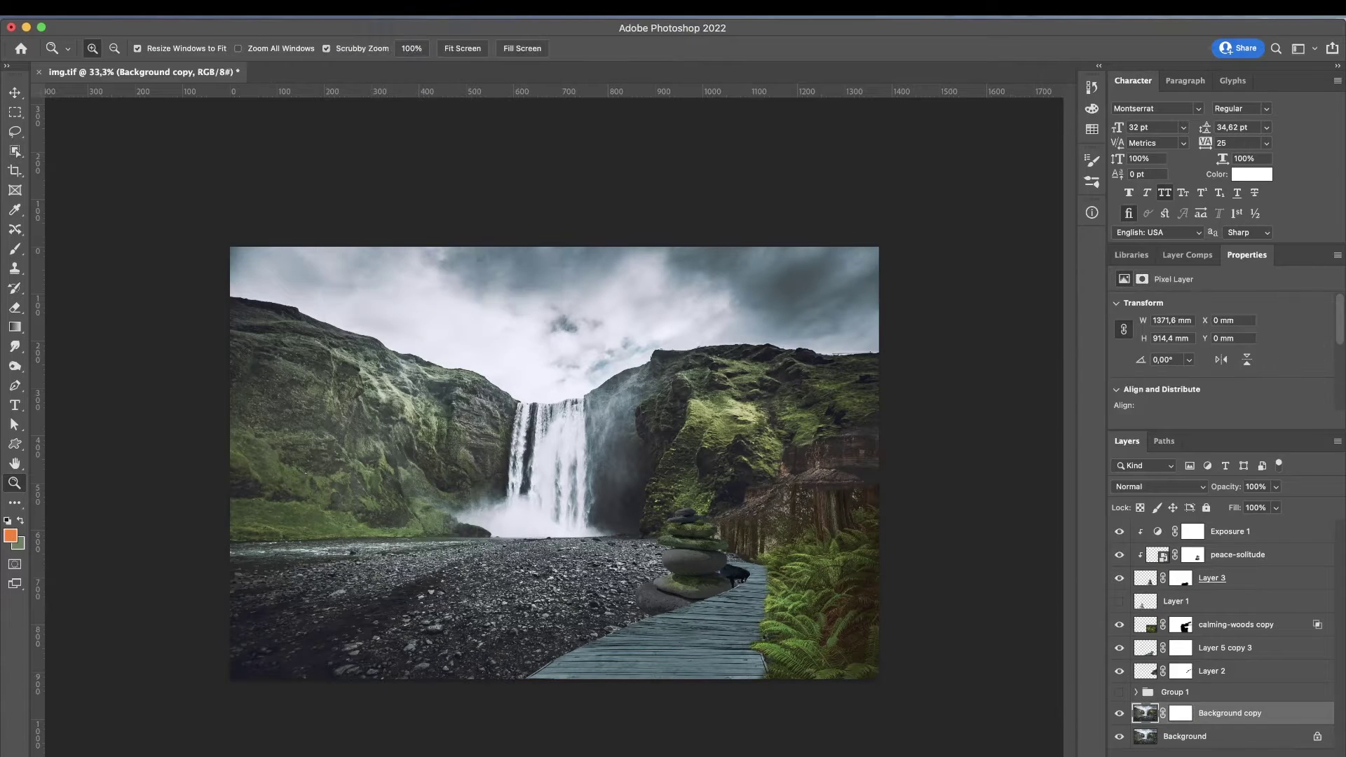
pyautogui.click(342, 7)
pyautogui.click(379, 72)
pyautogui.click(203, 396)
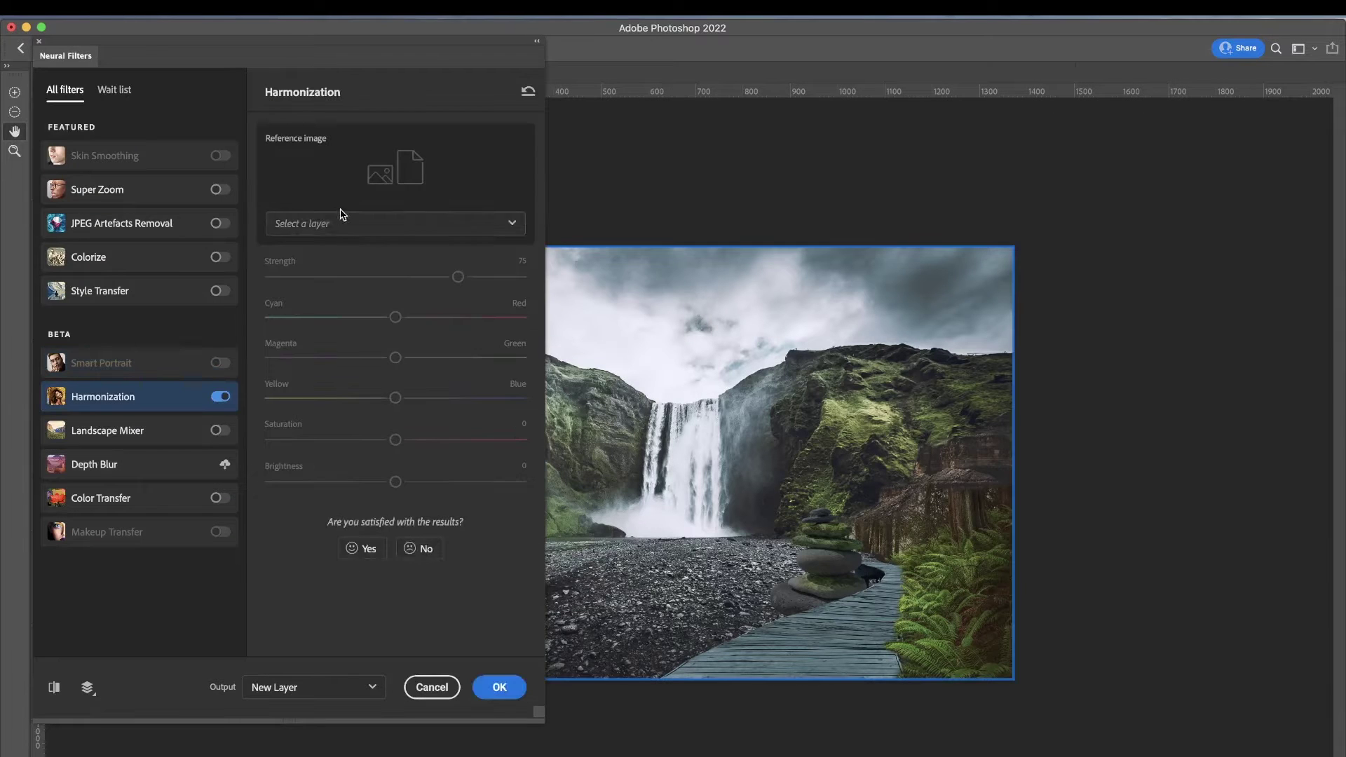
pyautogui.click(392, 223)
pyautogui.click(203, 647)
pyautogui.click(219, 429)
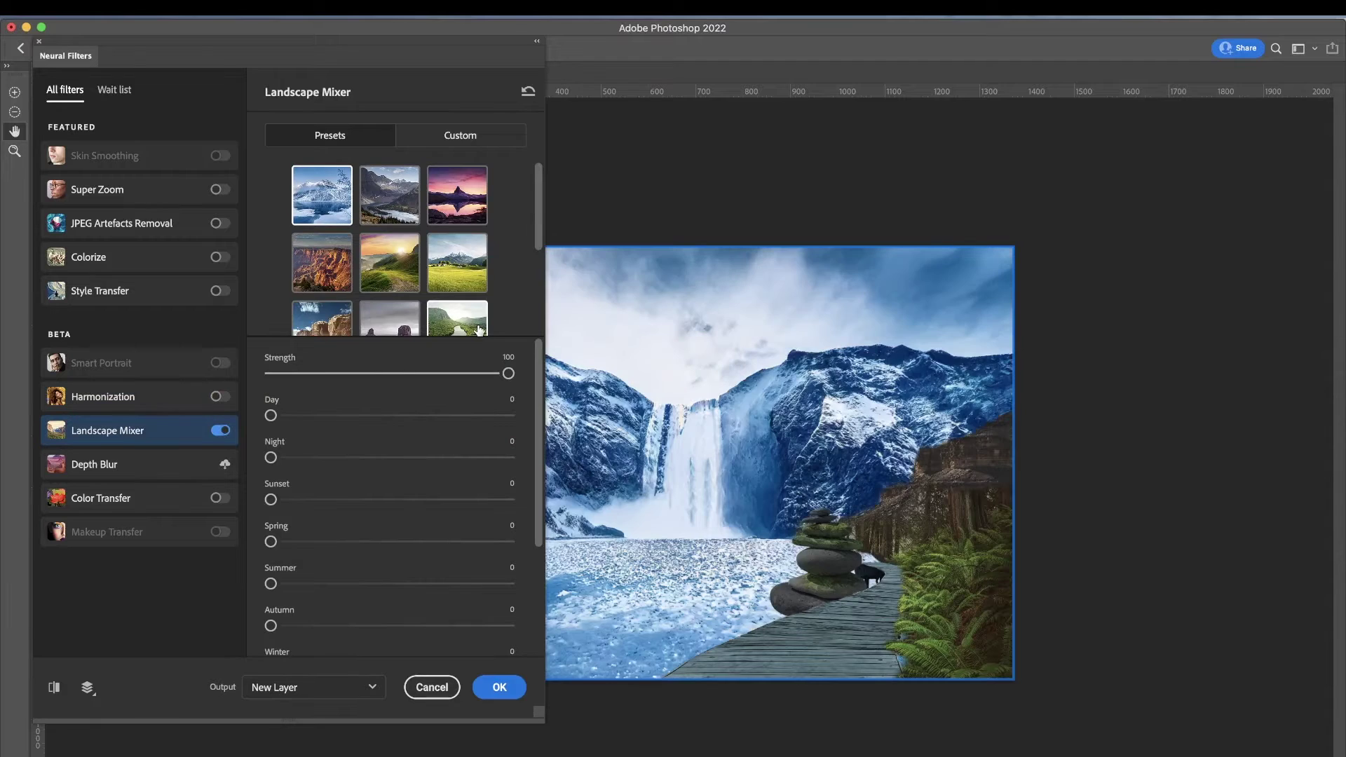
pyautogui.click(500, 689)
# Group Layer 2 through Exposure 1 into Group 2, then duplicate it and merge the copy
pyautogui.click(1232, 674)
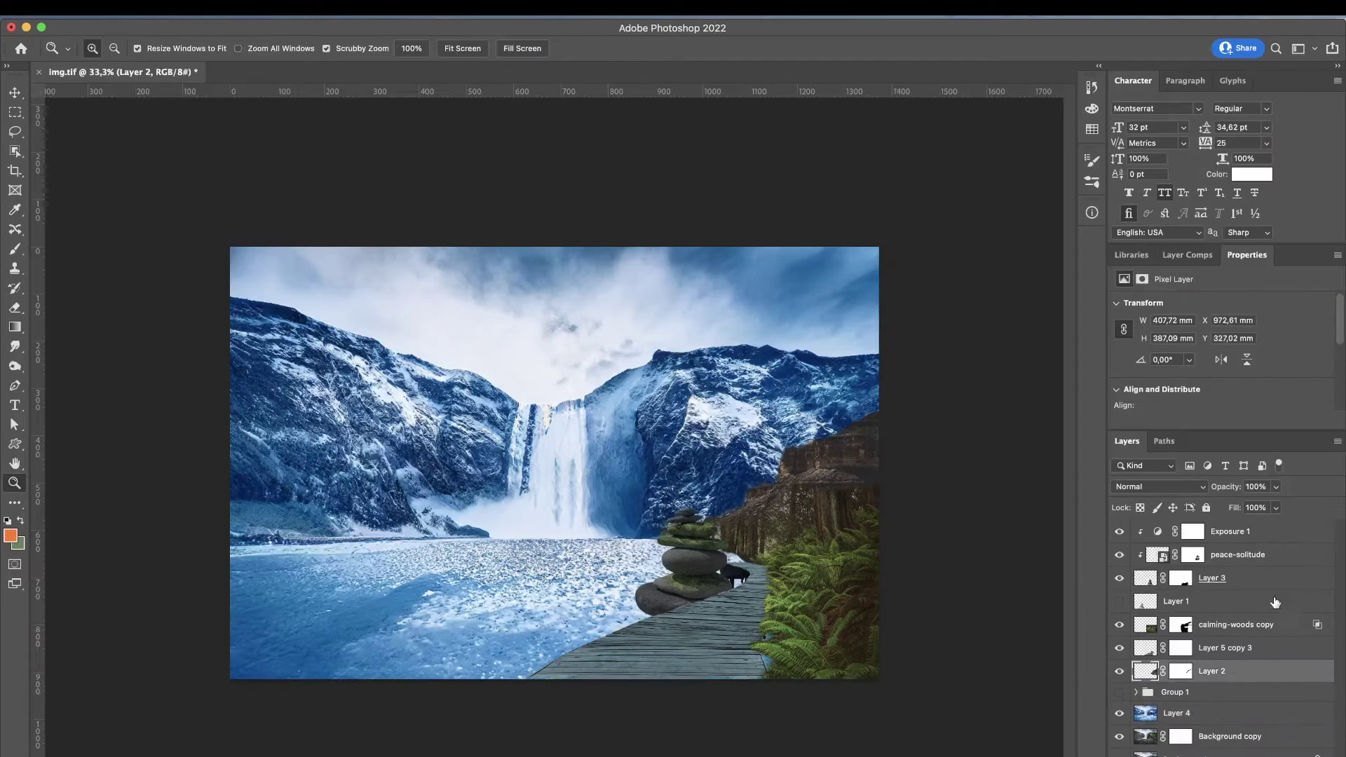
pyautogui.keyDown('shift'); pyautogui.click(1254, 540); pyautogui.keyUp('shift')
pyautogui.press('super+g')
pyautogui.press('super+j')
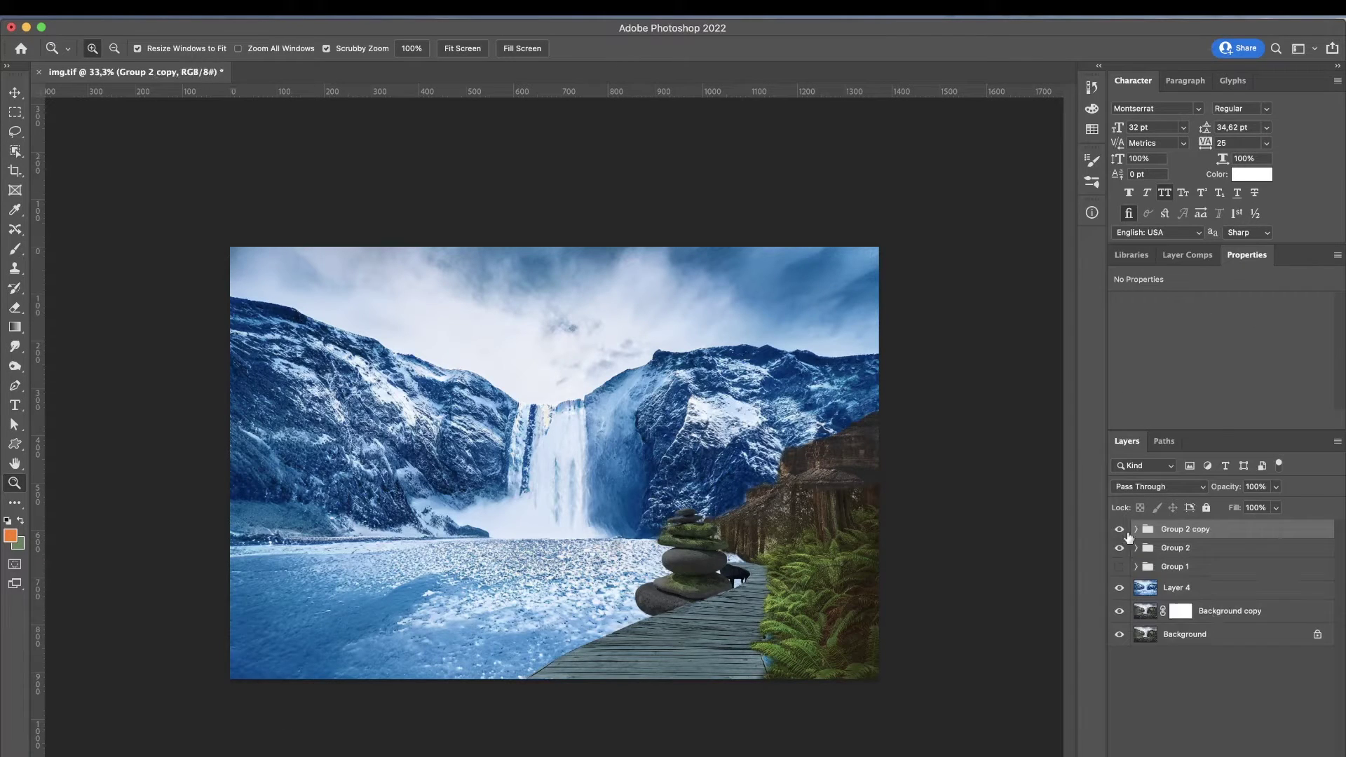
pyautogui.rightClick(1241, 531)
pyautogui.click(1140, 691)
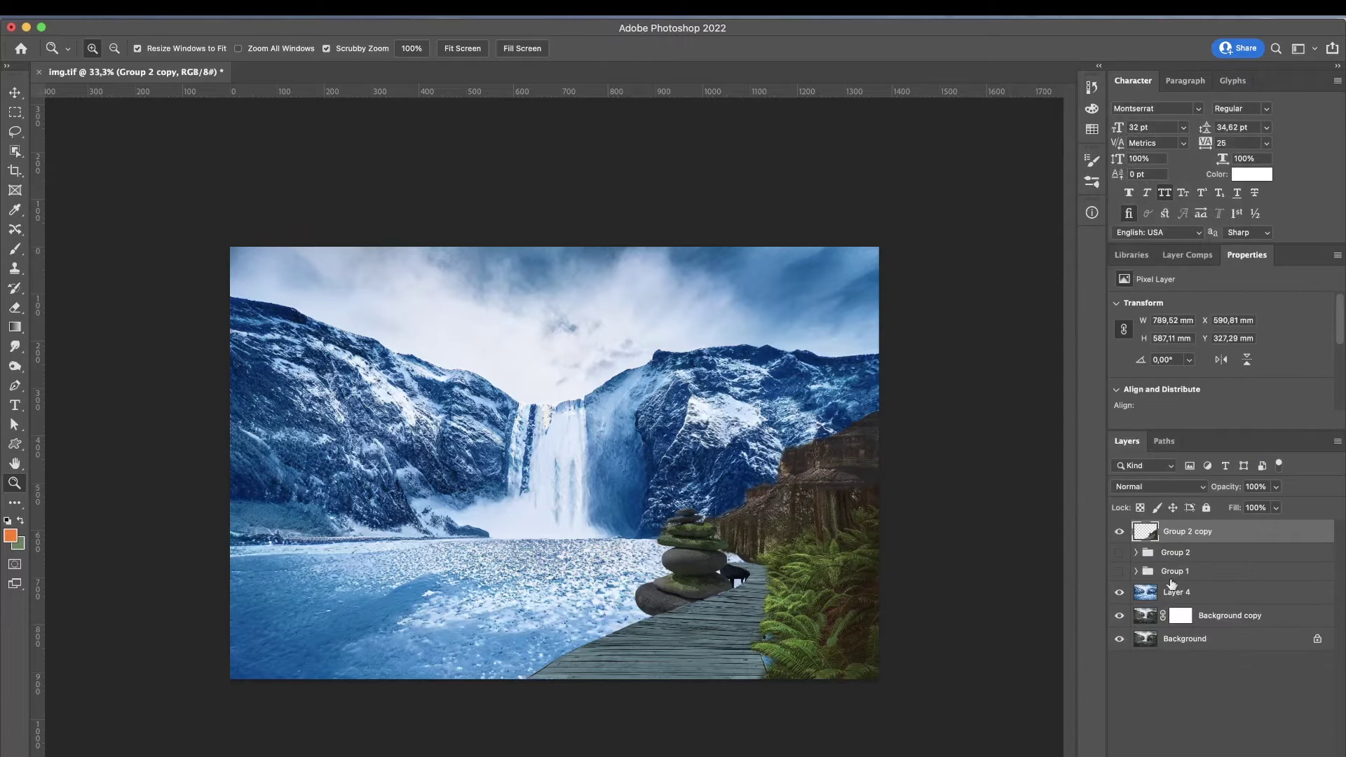
# Set Layer 4 to Multiply and keep a hidden duplicate of it
pyautogui.click(1262, 593)
pyautogui.click(1156, 487)
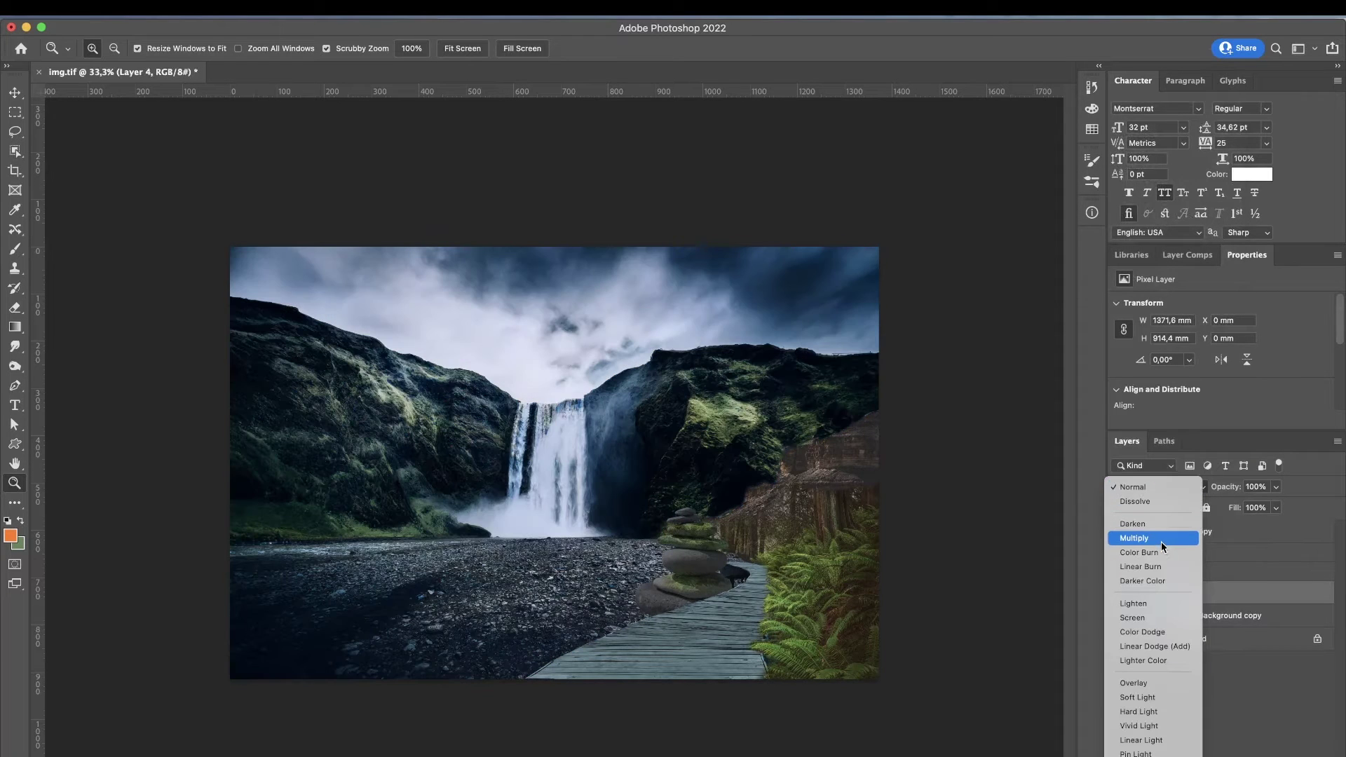
pyautogui.click(1161, 543)
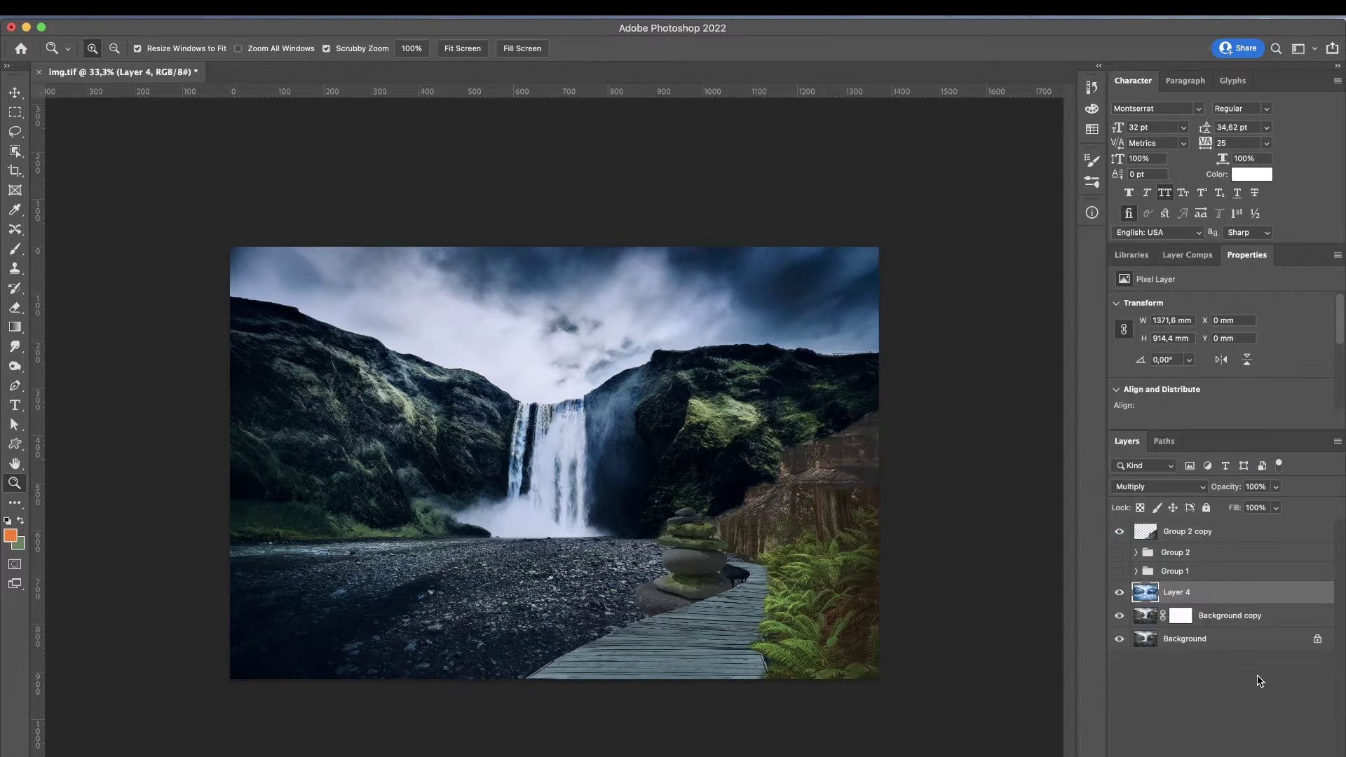
pyautogui.press('super+j')
pyautogui.click(1120, 593)
pyautogui.click(336, 7)
# Run Landscape Mixer, then duplicate Layer 4 with Background copy and merge them into Layer 4 copy 2
pyautogui.click(379, 70)
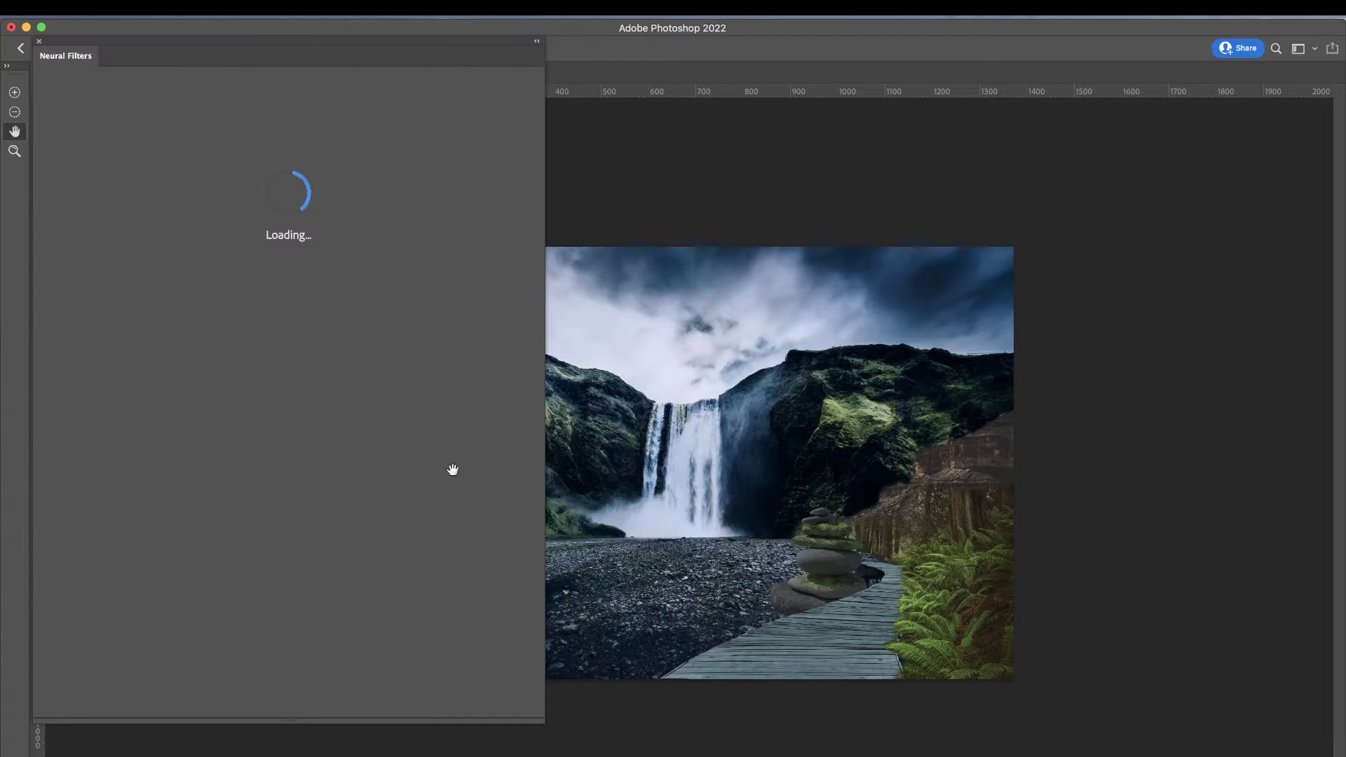
pyautogui.click(219, 431)
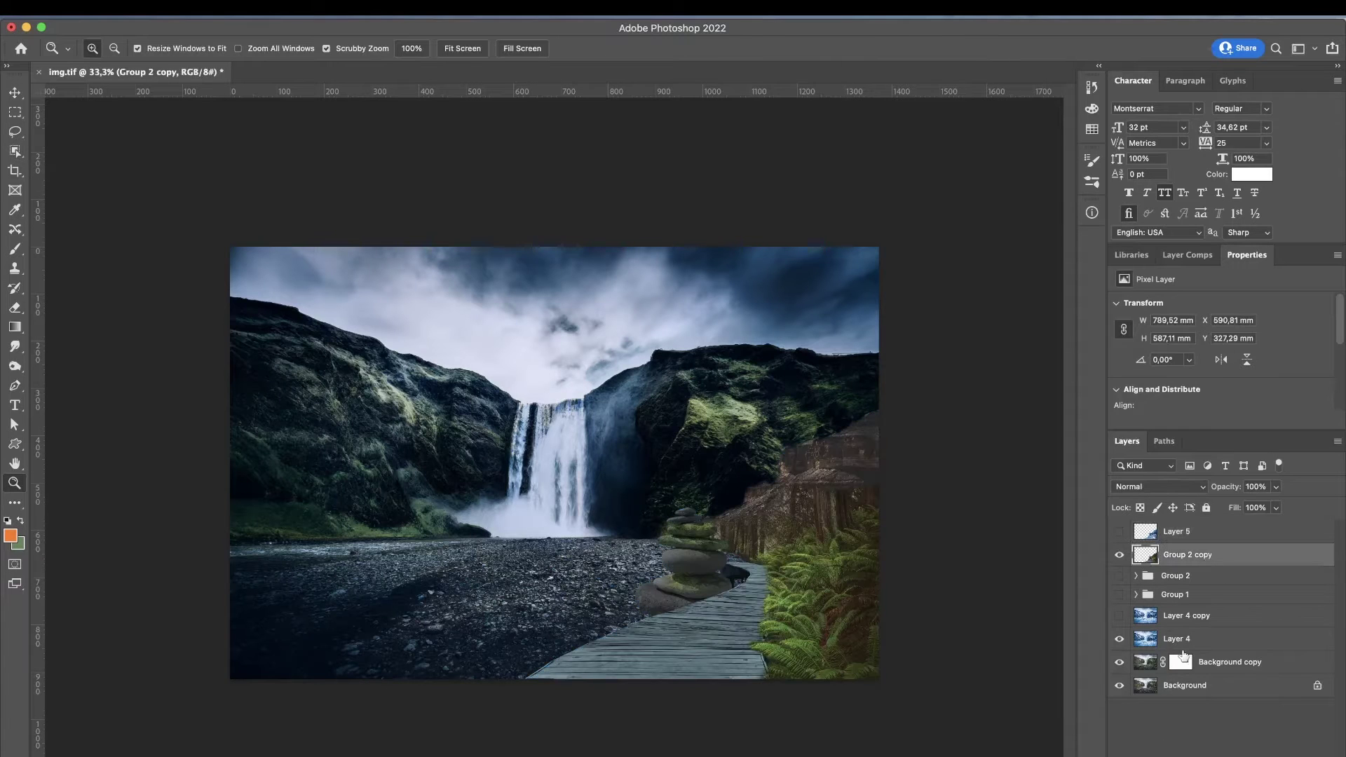
pyautogui.click(1184, 649)
pyautogui.keyDown('shift'); pyautogui.click(1217, 668); pyautogui.keyUp('shift')
pyautogui.press('super+j')
pyautogui.click(1214, 666)
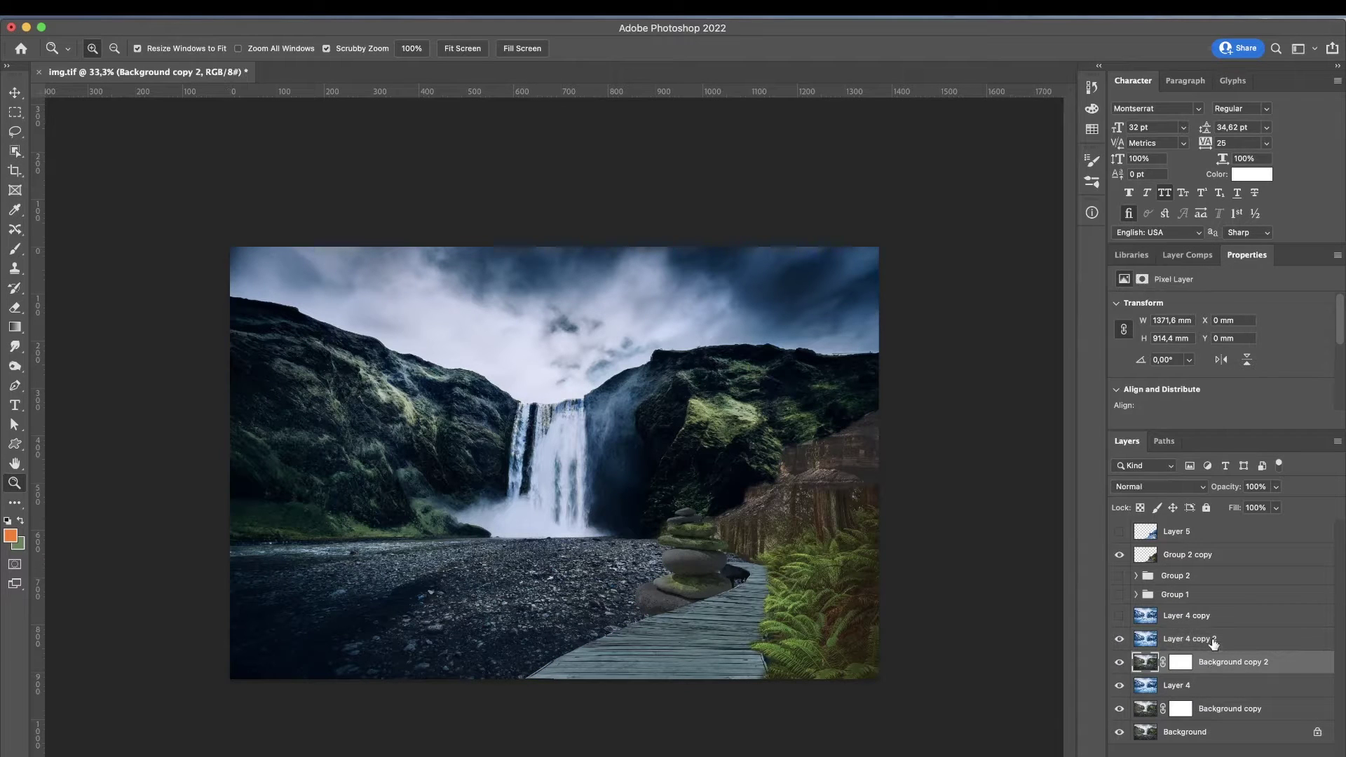
pyautogui.rightClick(1213, 644)
pyautogui.click(1094, 635)
# Preview Harmonization on Group 2 copy without applying, and add a mask to Layer 4 copy 2
pyautogui.click(1192, 555)
pyautogui.click(358, 10)
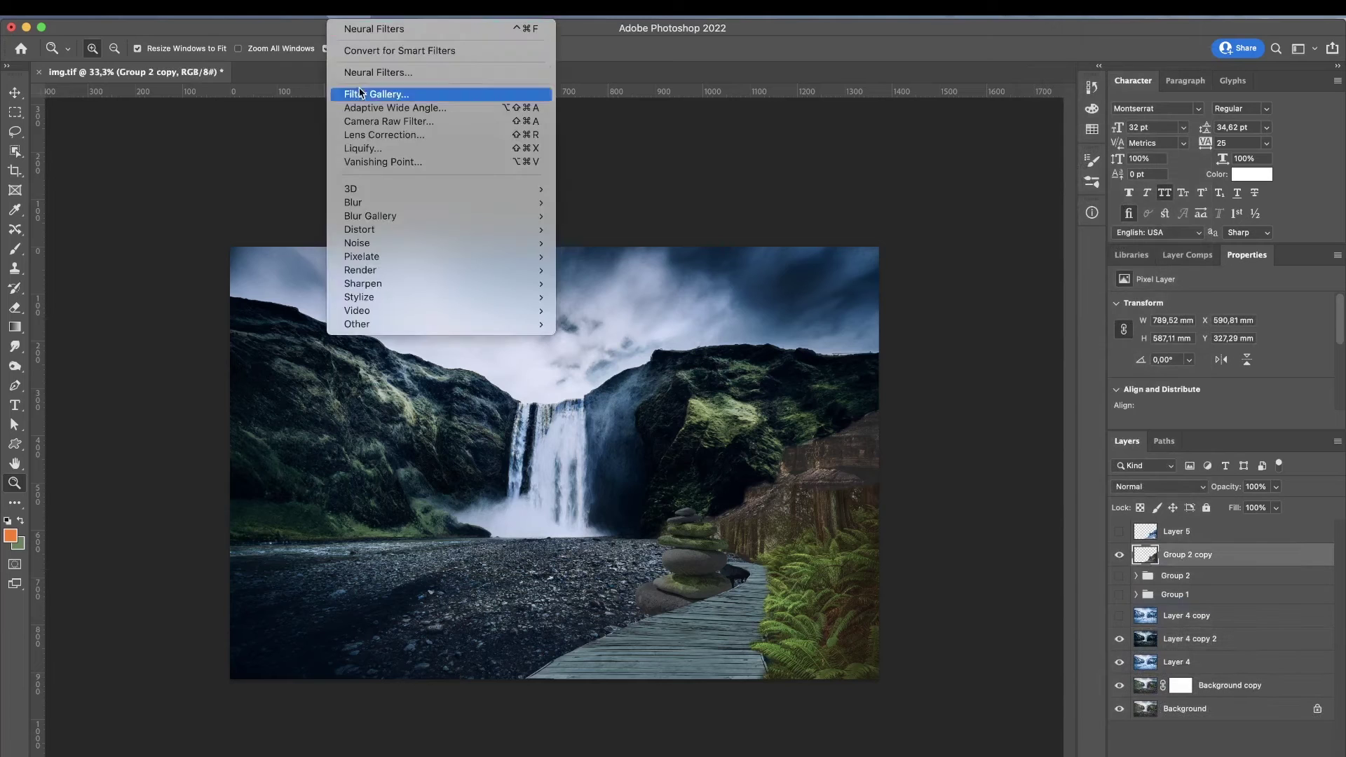
pyautogui.click(359, 72)
pyautogui.click(183, 396)
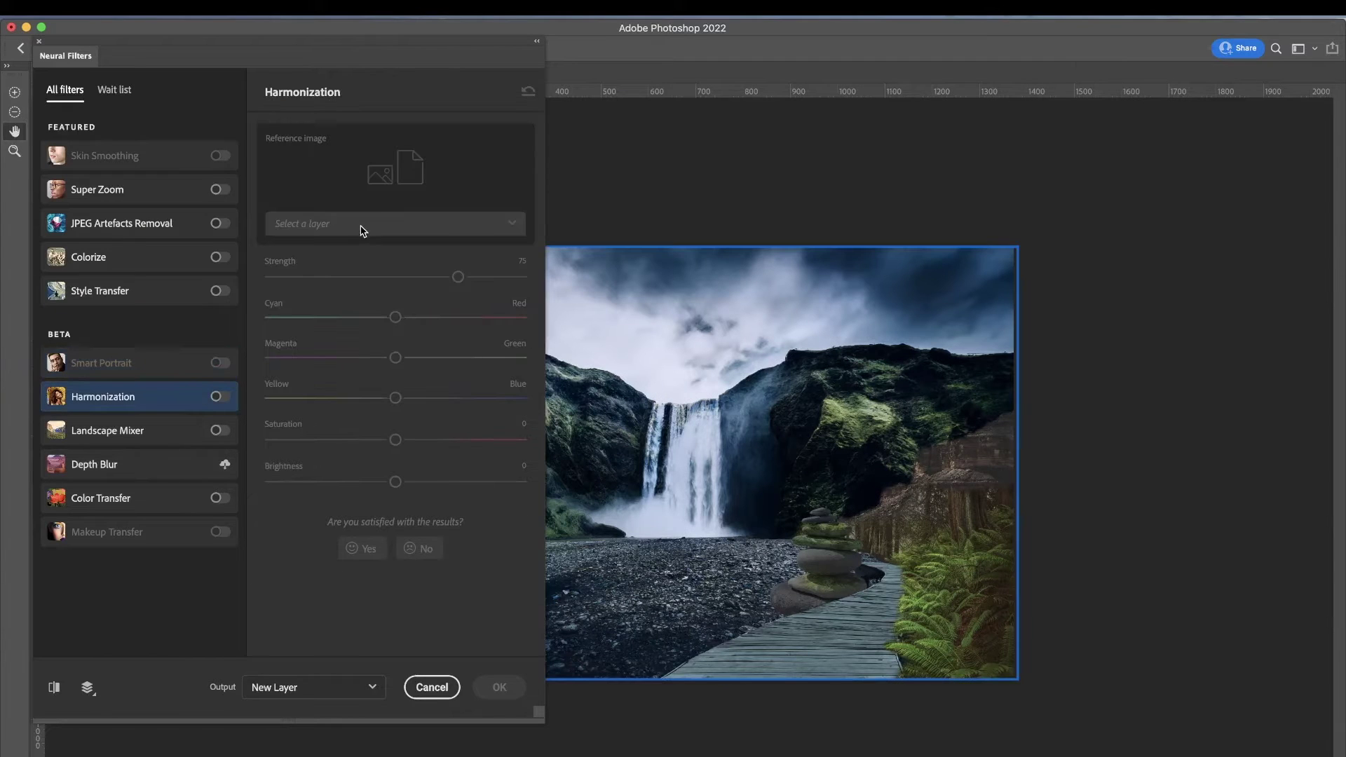
pyautogui.click(432, 687)
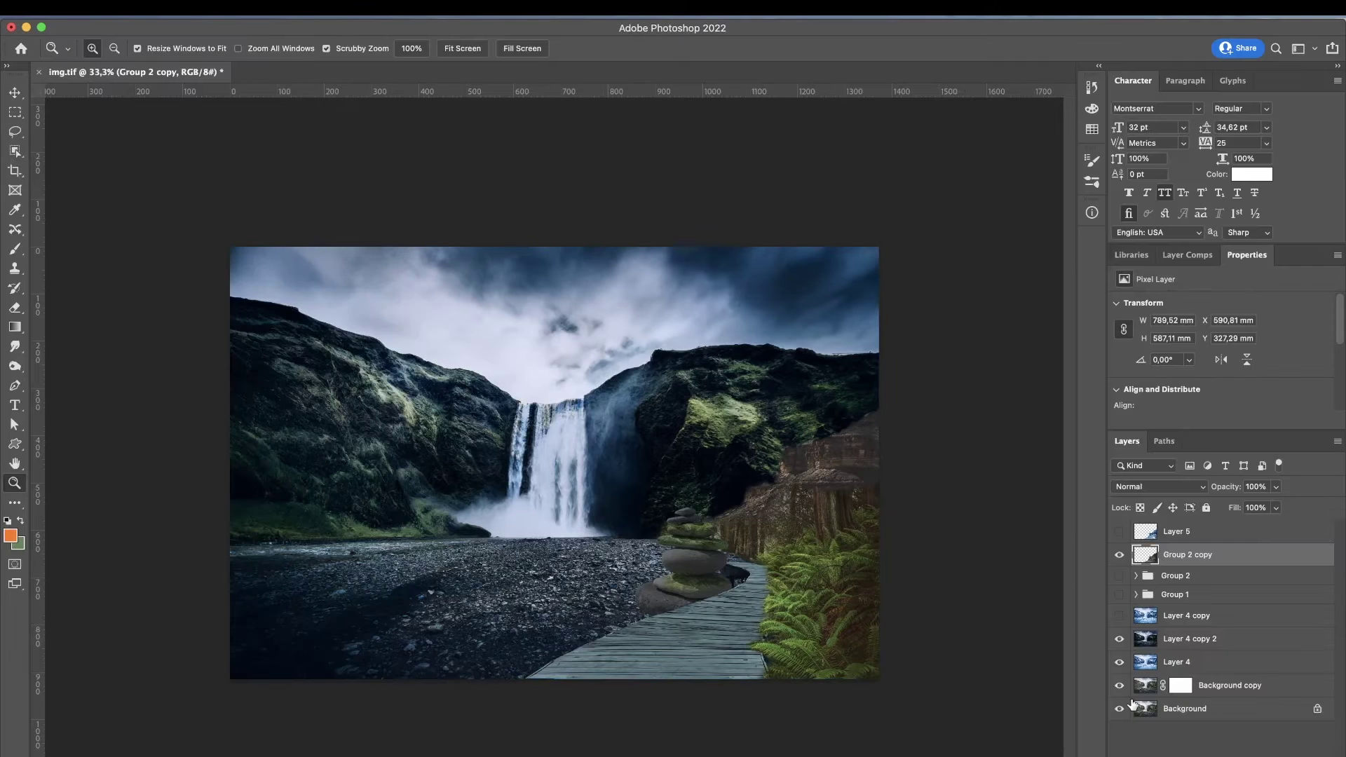
pyautogui.click(1227, 640)
# Harmonize Group 2 copy to Layer 4 copy 2 as a new layer
pyautogui.click(1185, 554)
pyautogui.click(358, 10)
pyautogui.click(378, 73)
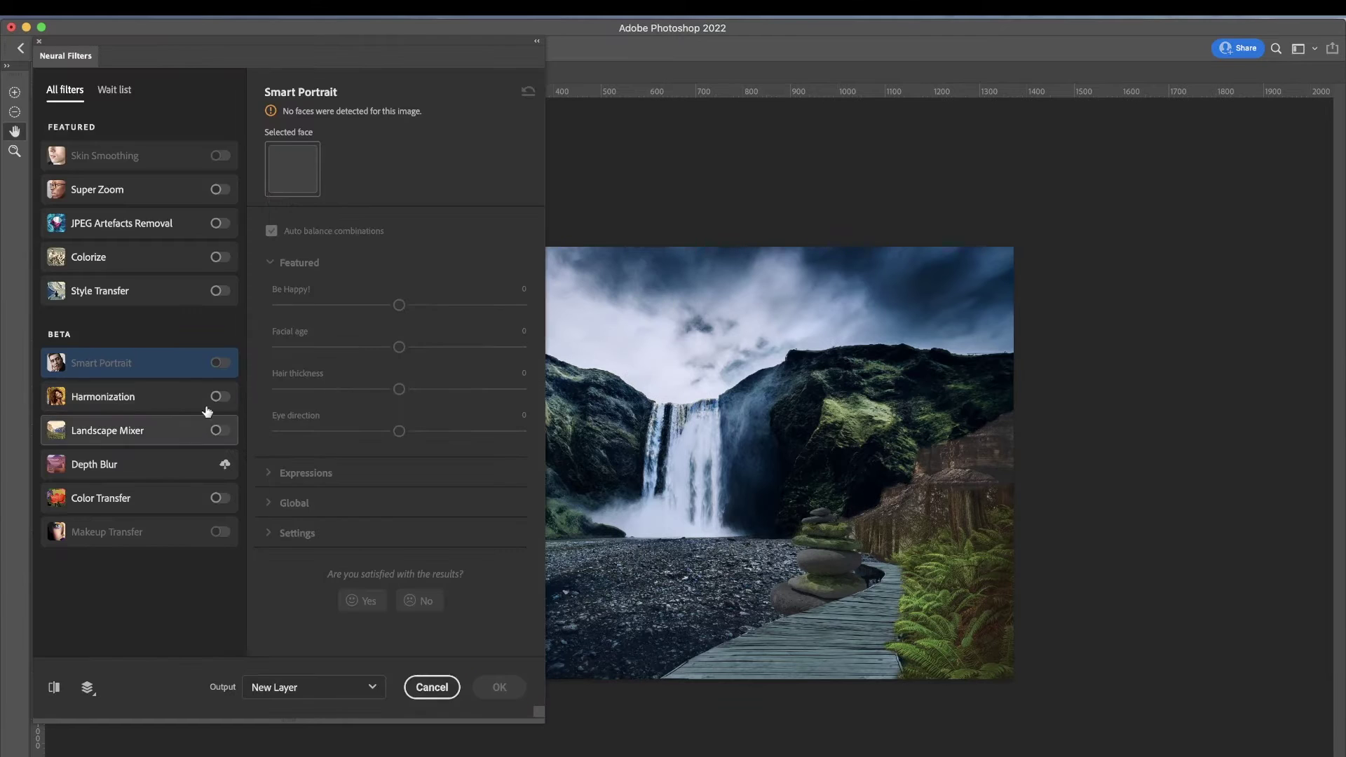
pyautogui.click(210, 399)
pyautogui.click(396, 223)
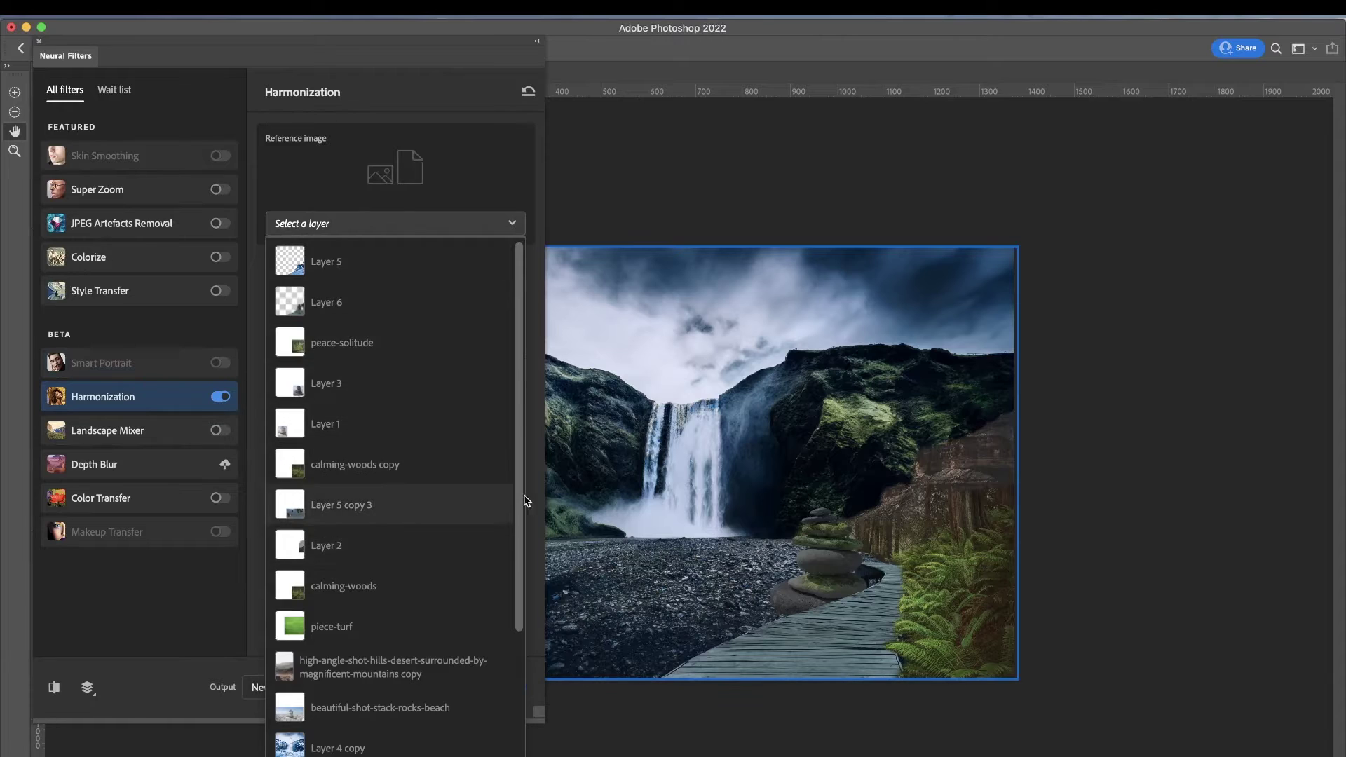
pyautogui.click(385, 621)
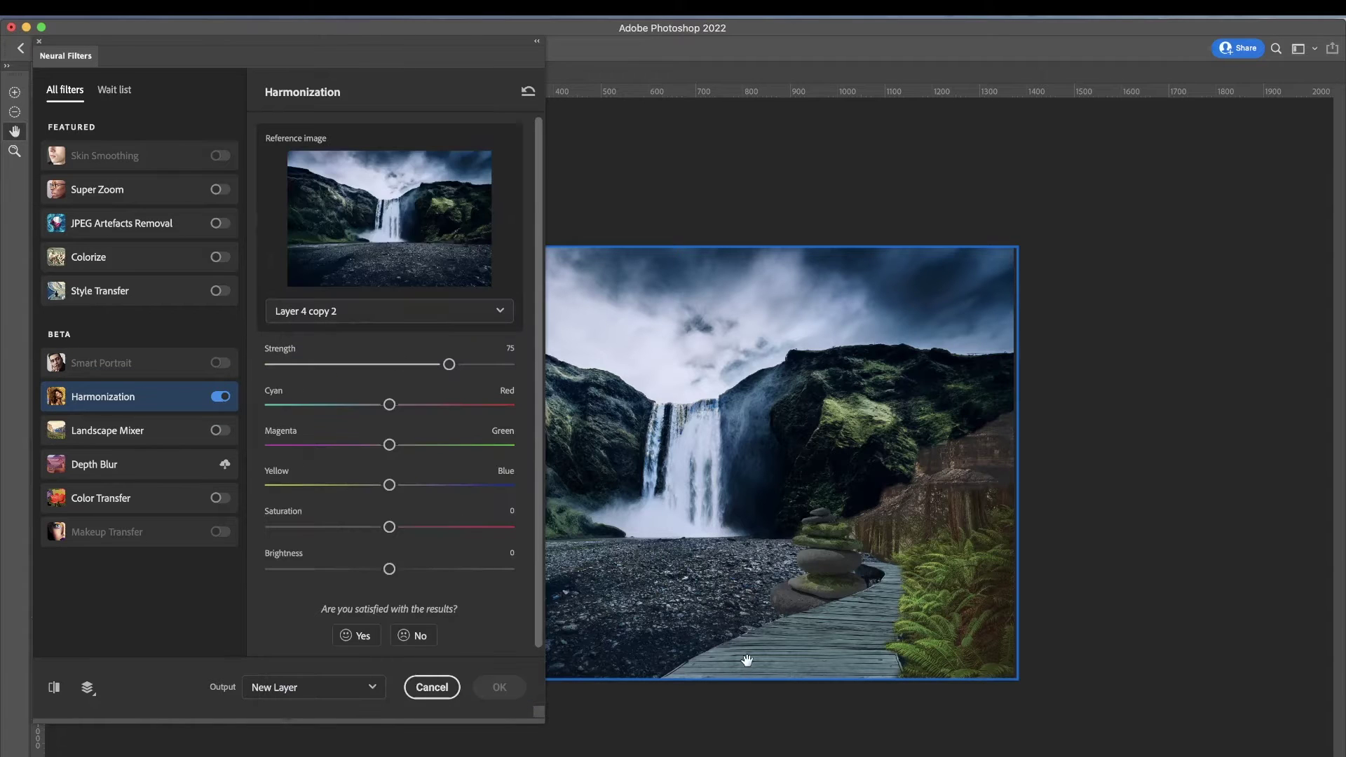
pyautogui.click(499, 687)
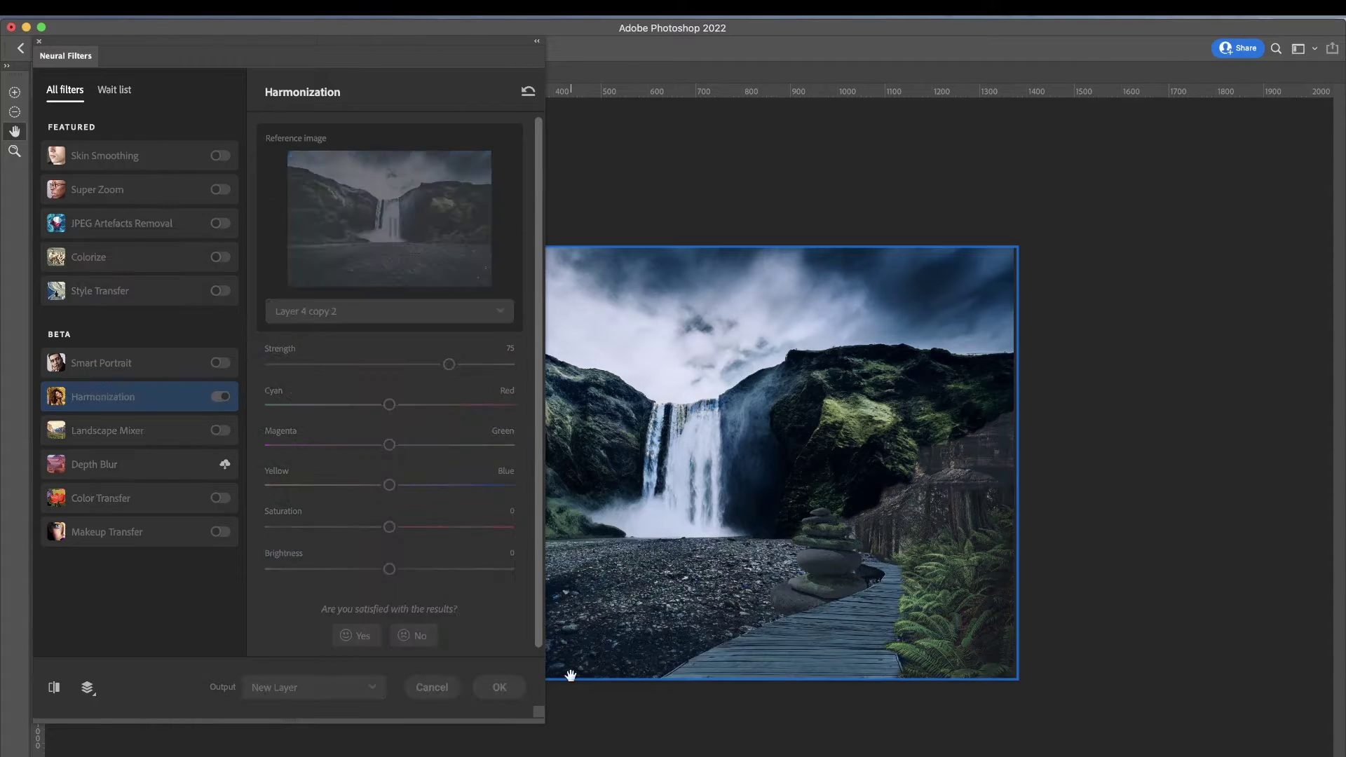
pyautogui.click(1185, 486)
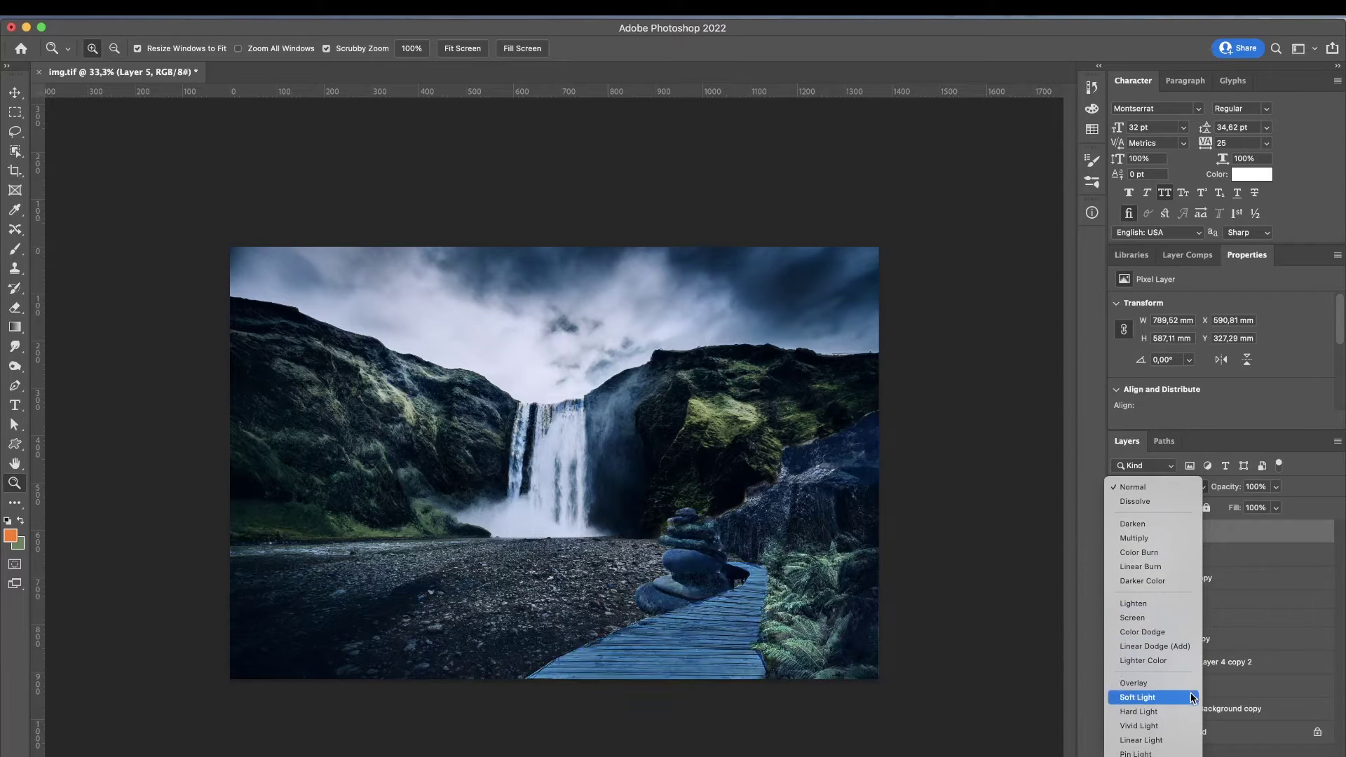
# Hide Layer 5, Layer 4 copy 2 and Layer 4, then duplicate Background copy above Group 2 copy
pyautogui.click(1120, 533)
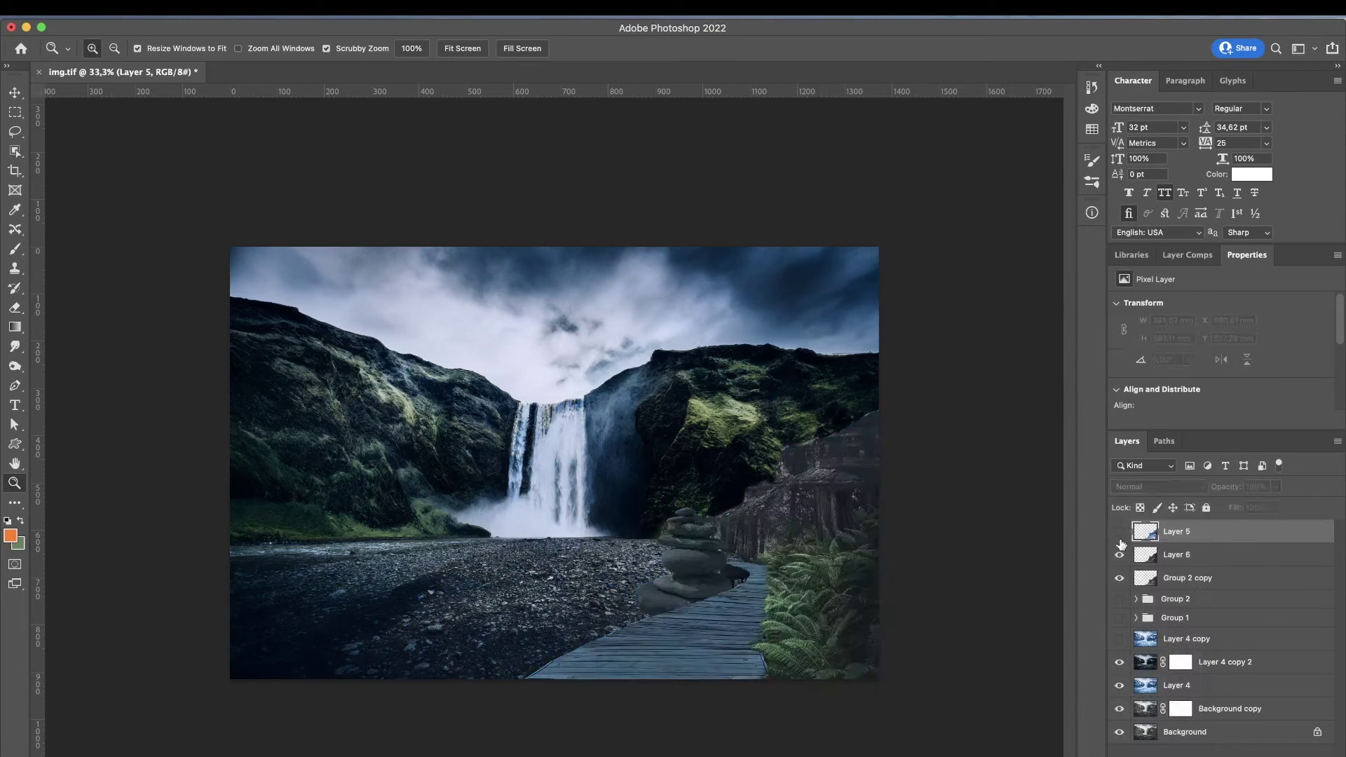
pyautogui.click(1120, 662)
pyautogui.click(1120, 685)
pyautogui.click(1239, 708)
pyautogui.hotkey('ctrl', 'j')
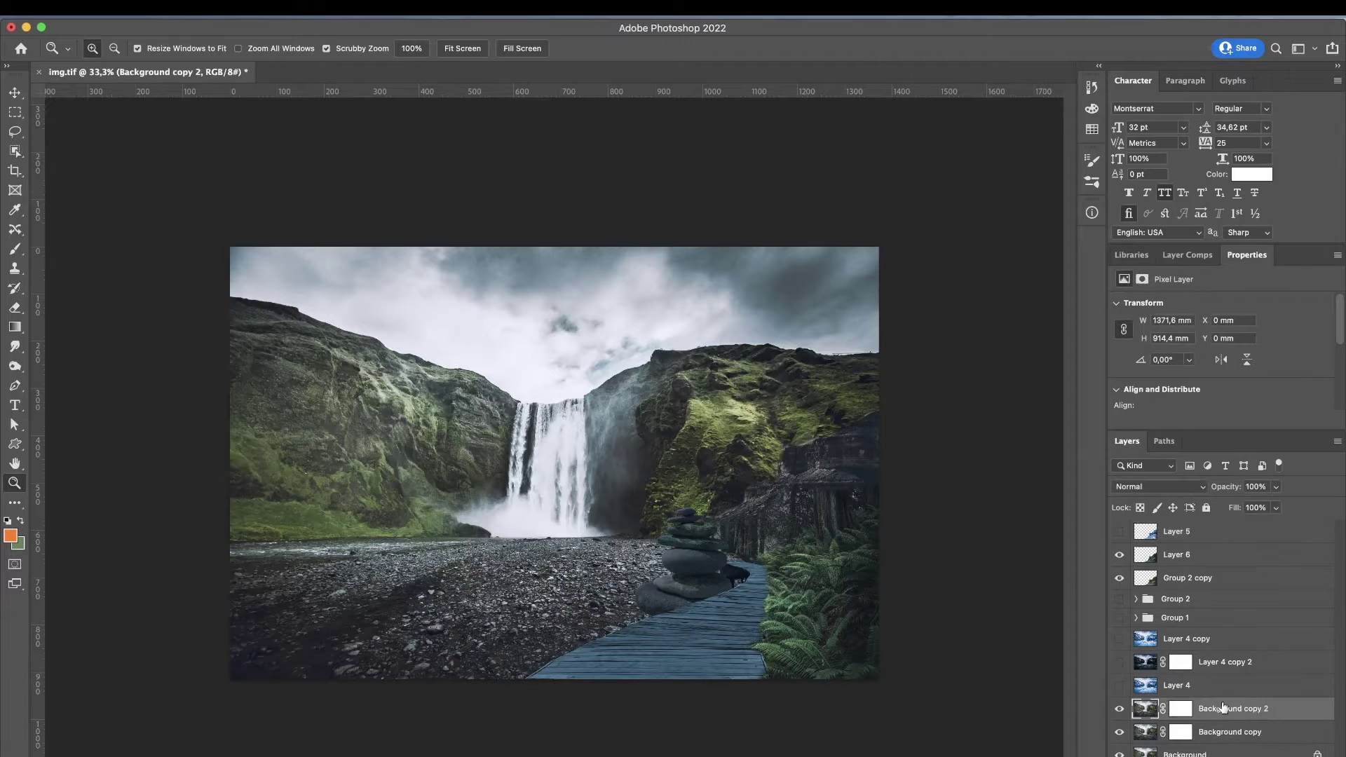
pyautogui.moveTo(1234, 709); pyautogui.dragTo(1227, 589)
# Select Layer 6 and preview the Filter Gallery, closing it without applying anything
pyautogui.click(1119, 555)
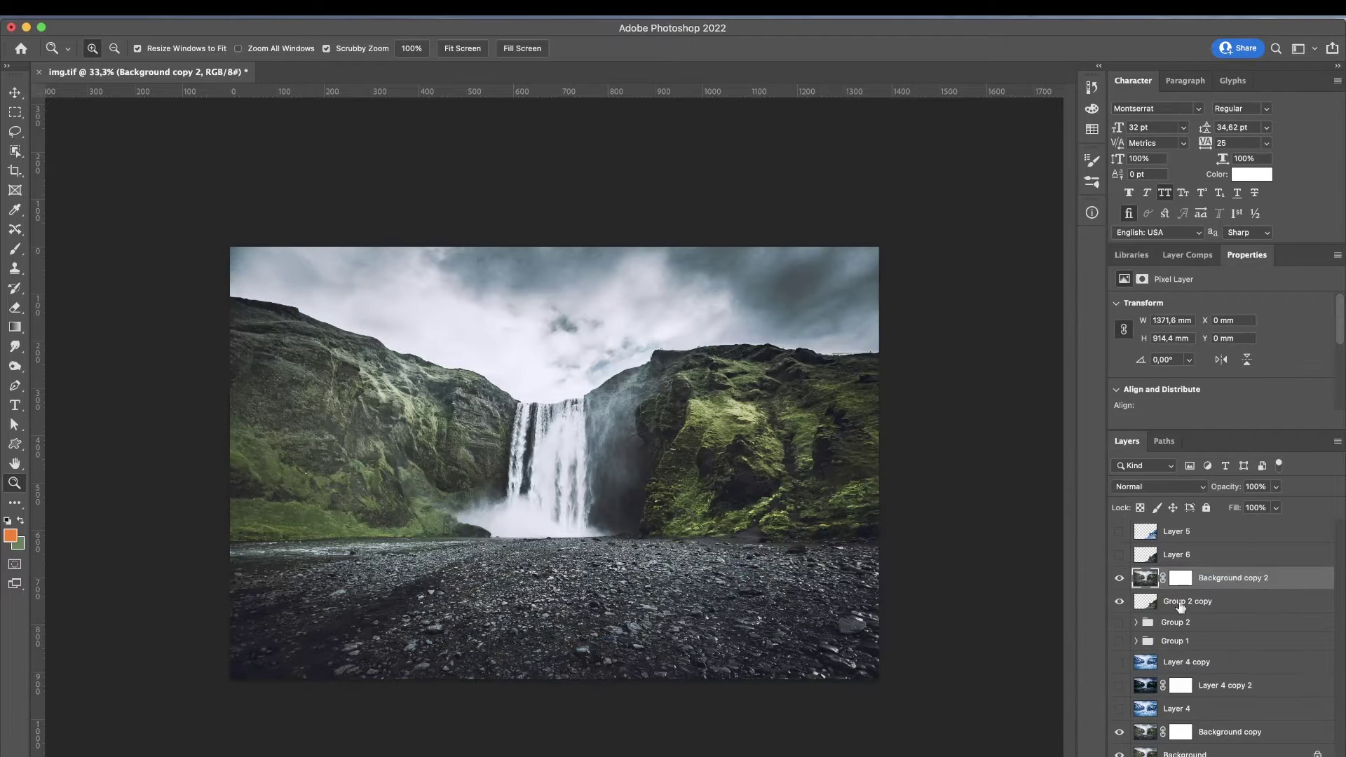
pyautogui.keyDown('shift'); pyautogui.click(1221, 557); pyautogui.keyUp('shift')
pyautogui.rightClick(1222, 556)
pyautogui.press('Escape')
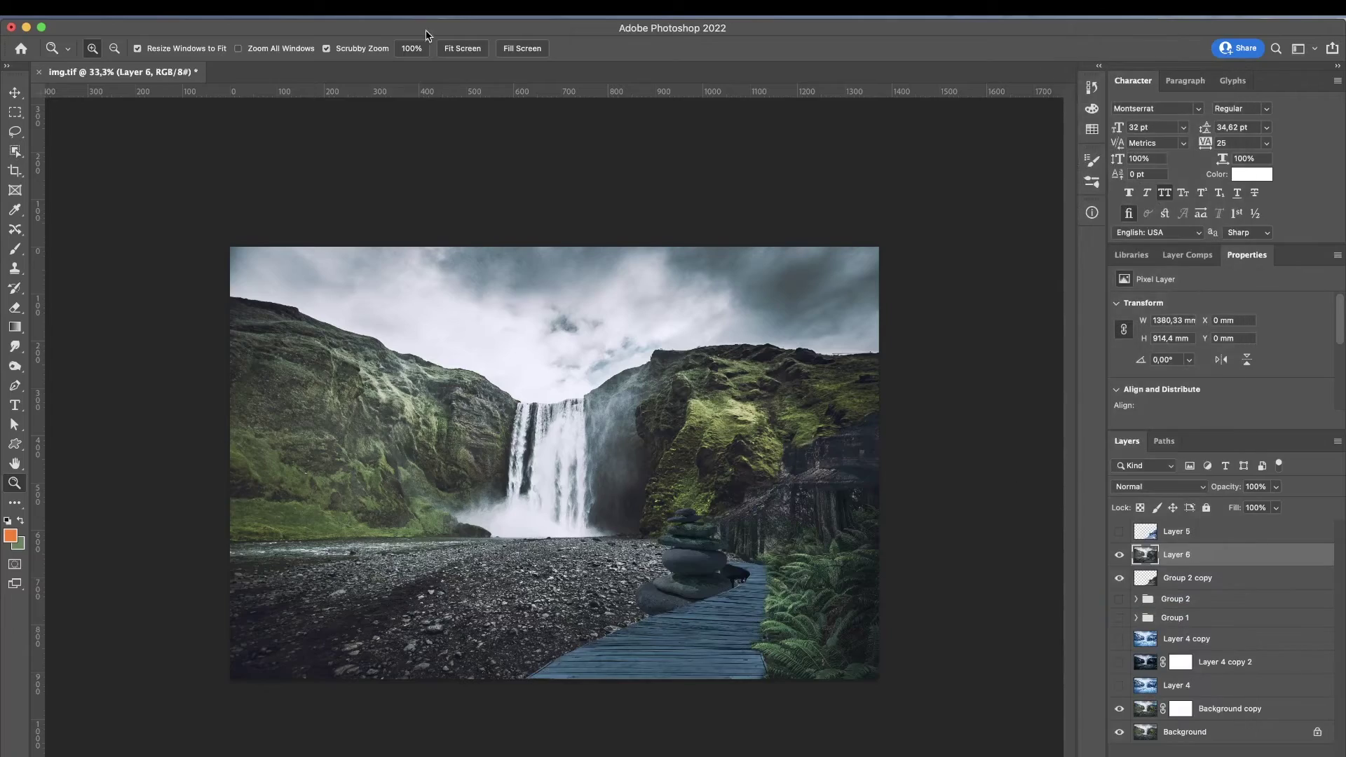
pyautogui.click(354, 9)
pyautogui.click(363, 101)
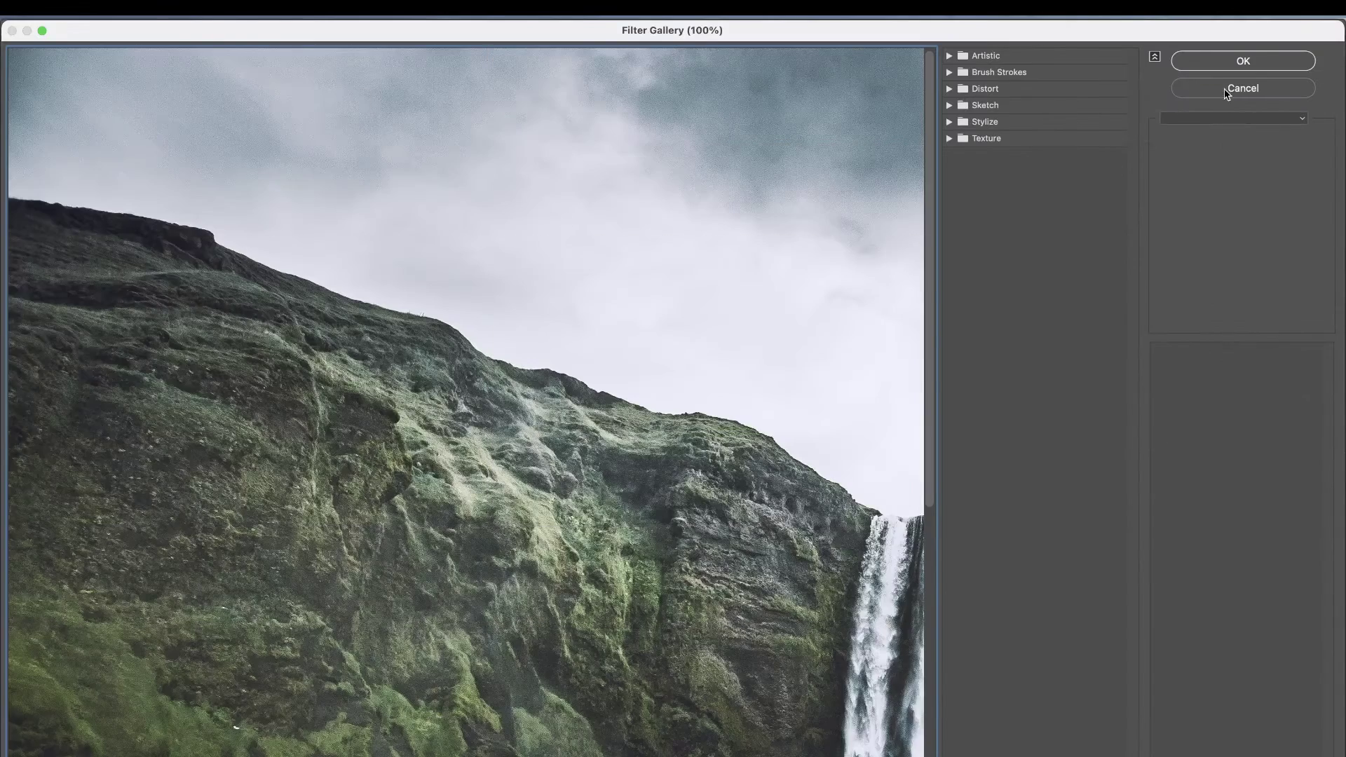
pyautogui.click(1232, 89)
# Apply a winter Neural Filters Landscape Mixer output as a new Layer 7
pyautogui.click(354, 8)
pyautogui.click(364, 81)
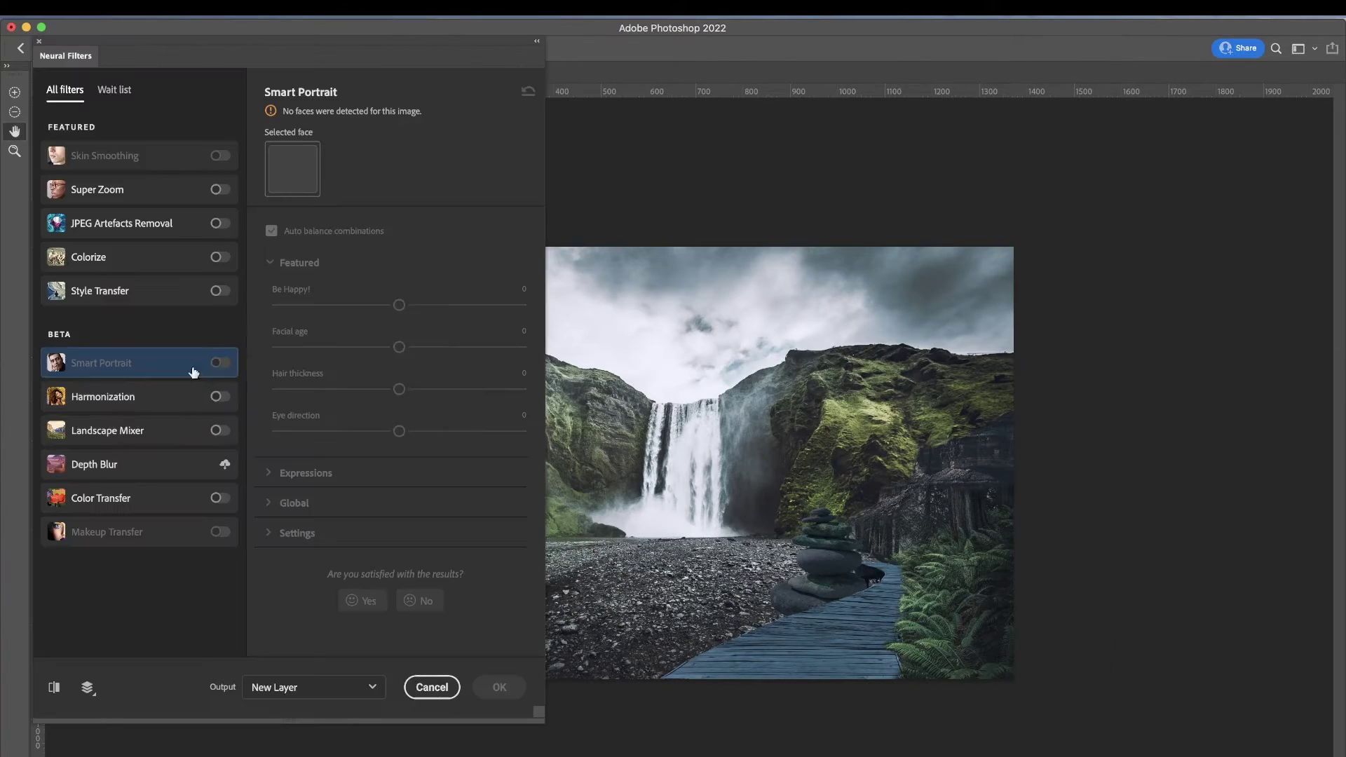
pyautogui.click(196, 430)
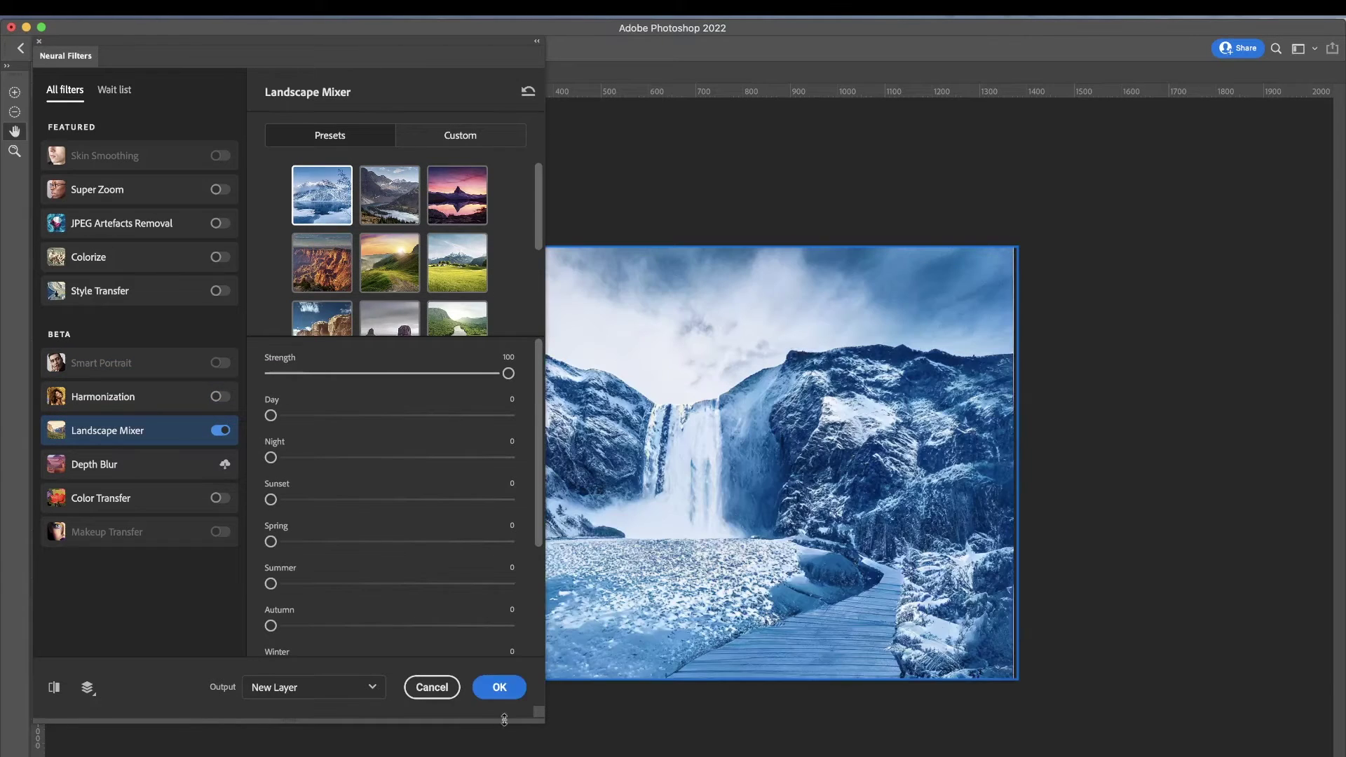
pyautogui.click(499, 687)
# Blend Layer 7 in Multiply, and duplicate it as a Normal-blended Layer 7 copy
pyautogui.click(1185, 488)
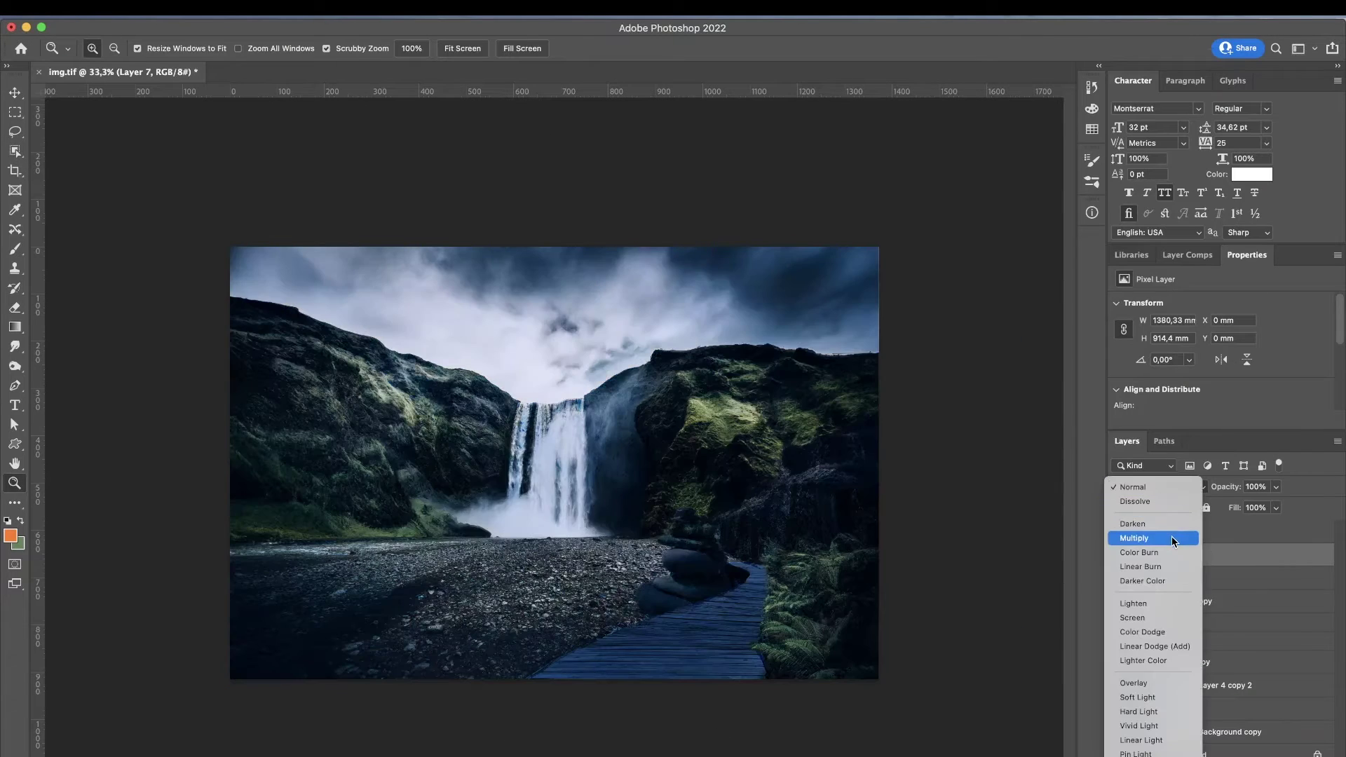
pyautogui.click(1173, 540)
pyautogui.click(1120, 554)
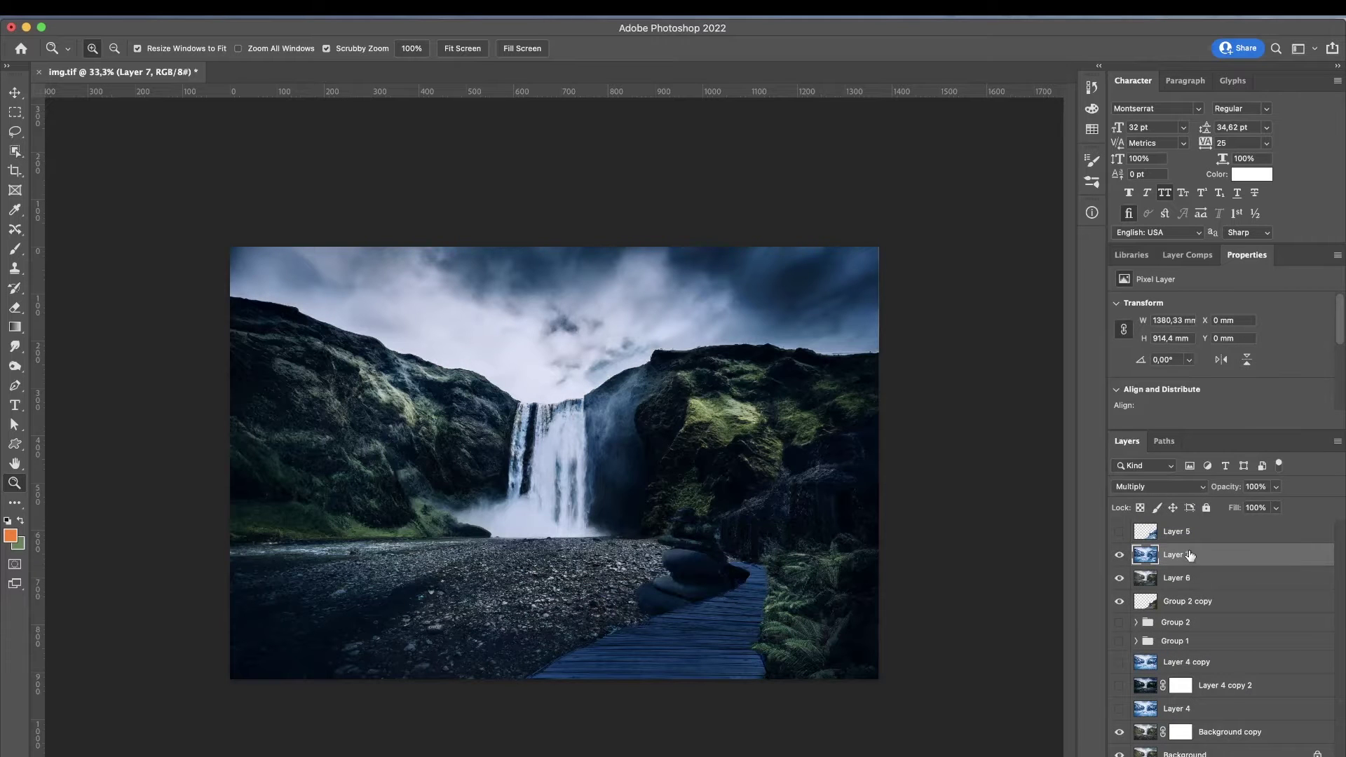
pyautogui.hotkey('ctrl', 'j')
pyautogui.click(1161, 486)
pyautogui.click(1166, 437)
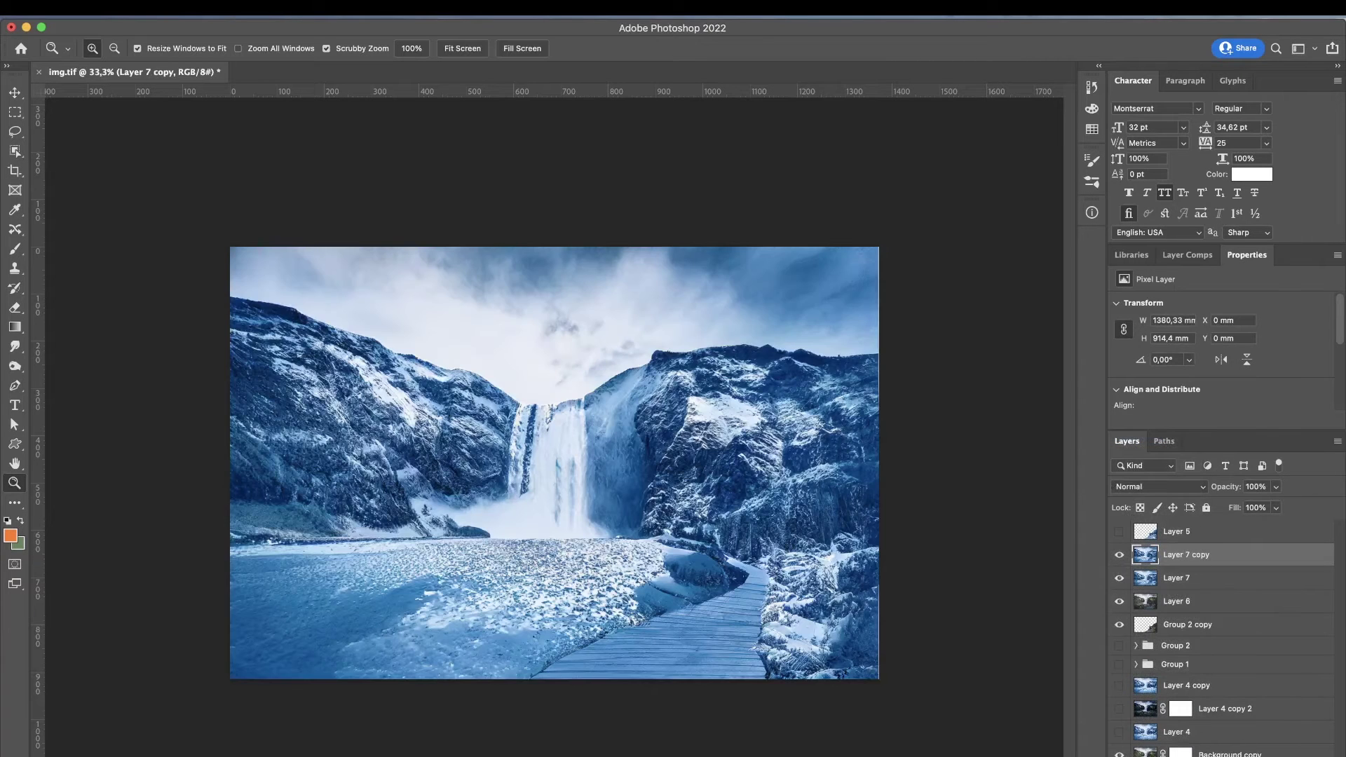
# Give Layer 7 copy a black mask and paint white to reveal the winter sky
pyautogui.press('b')
pyautogui.press(']')
pyautogui.press(']')
pyautogui.press(']')
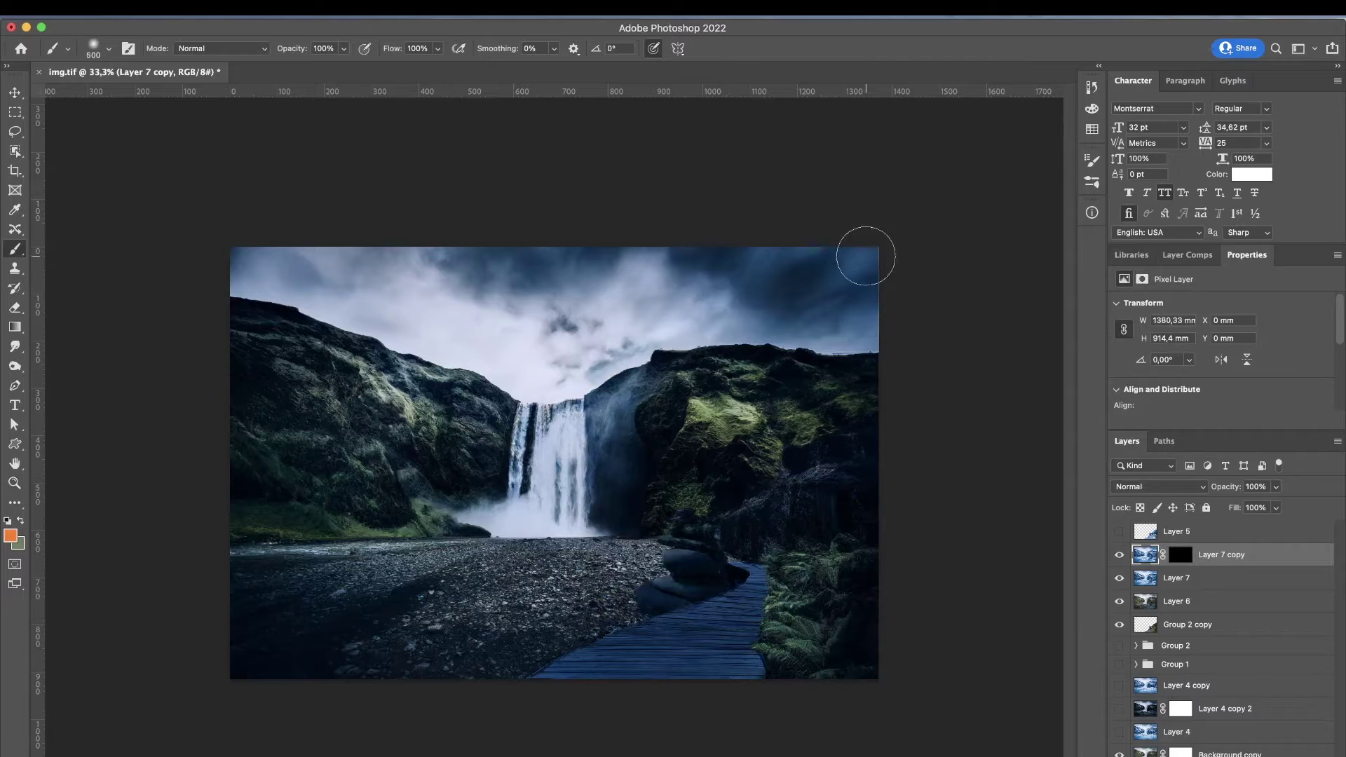
pyautogui.click(872, 255)
pyautogui.click(1180, 554)
pyautogui.press('d')
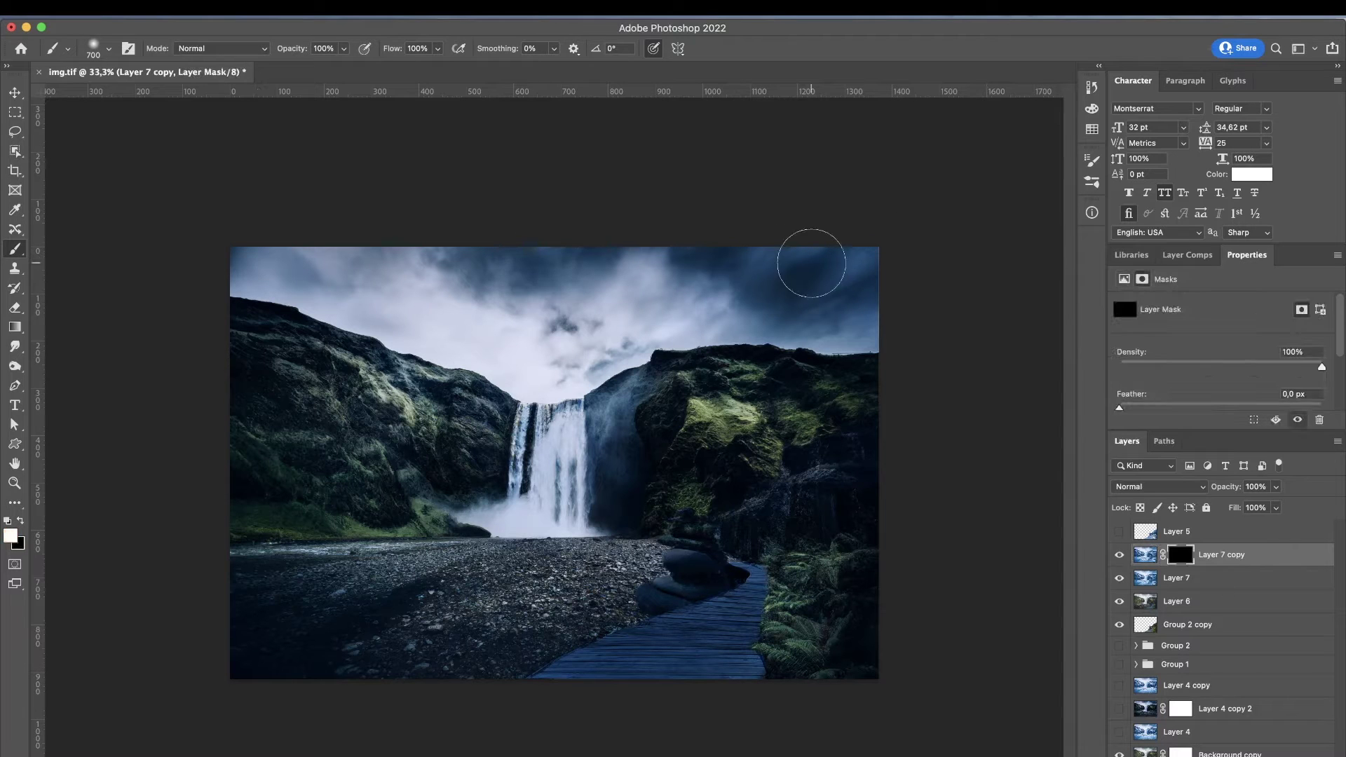
pyautogui.moveTo(905, 247)
pyautogui.mouseDown()
pyautogui.moveTo(393, 301)
pyautogui.moveTo(834, 309)
pyautogui.moveTo(627, 389)
pyautogui.mouseUp()
# Paint the icy blue back onto the waterfall, its surrounding mist and the boardwalk curve
pyautogui.press(']')
pyautogui.press(']')
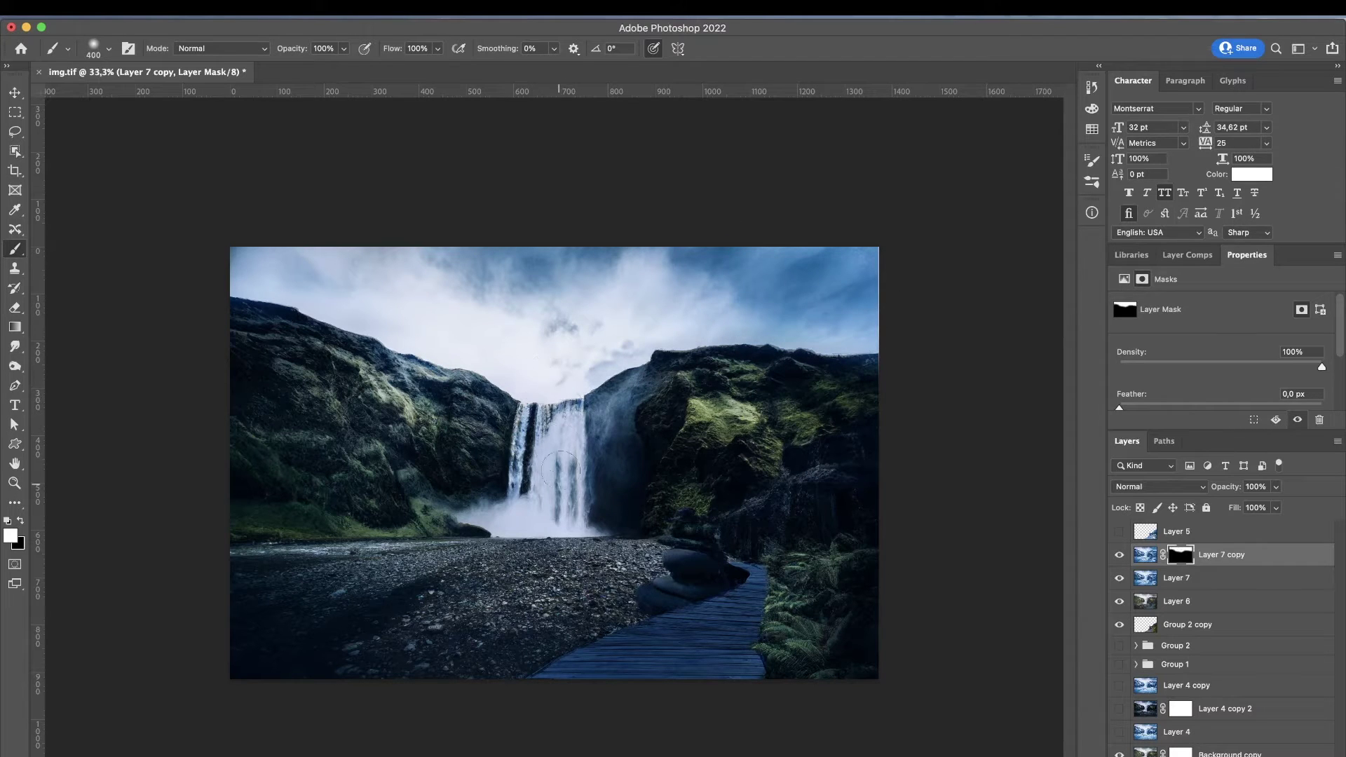
pyautogui.moveTo(531, 393)
pyautogui.mouseDown()
pyautogui.moveTo(515, 512)
pyautogui.moveTo(595, 517)
pyautogui.mouseUp()
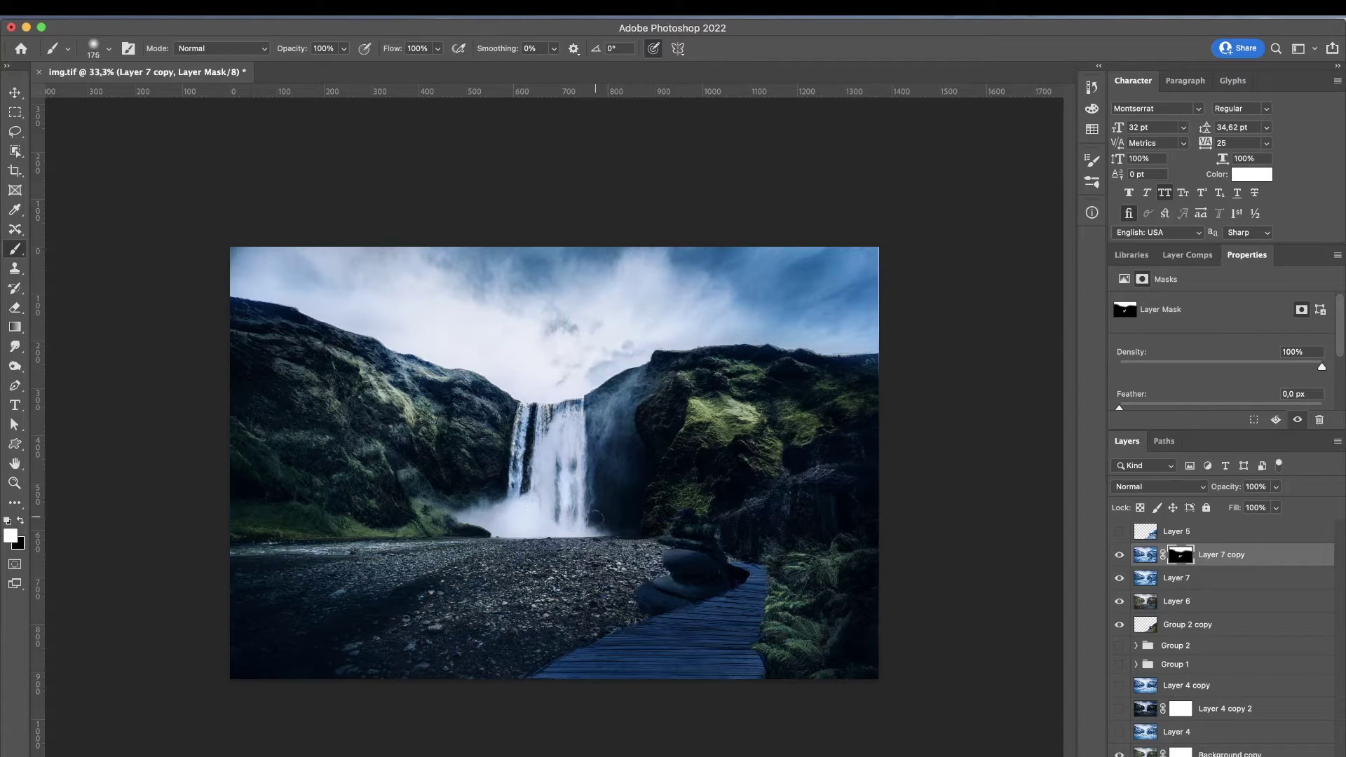
pyautogui.moveTo(586, 397)
pyautogui.mouseDown()
pyautogui.moveTo(594, 512)
pyautogui.moveTo(641, 507)
pyautogui.moveTo(648, 481)
pyautogui.mouseUp()
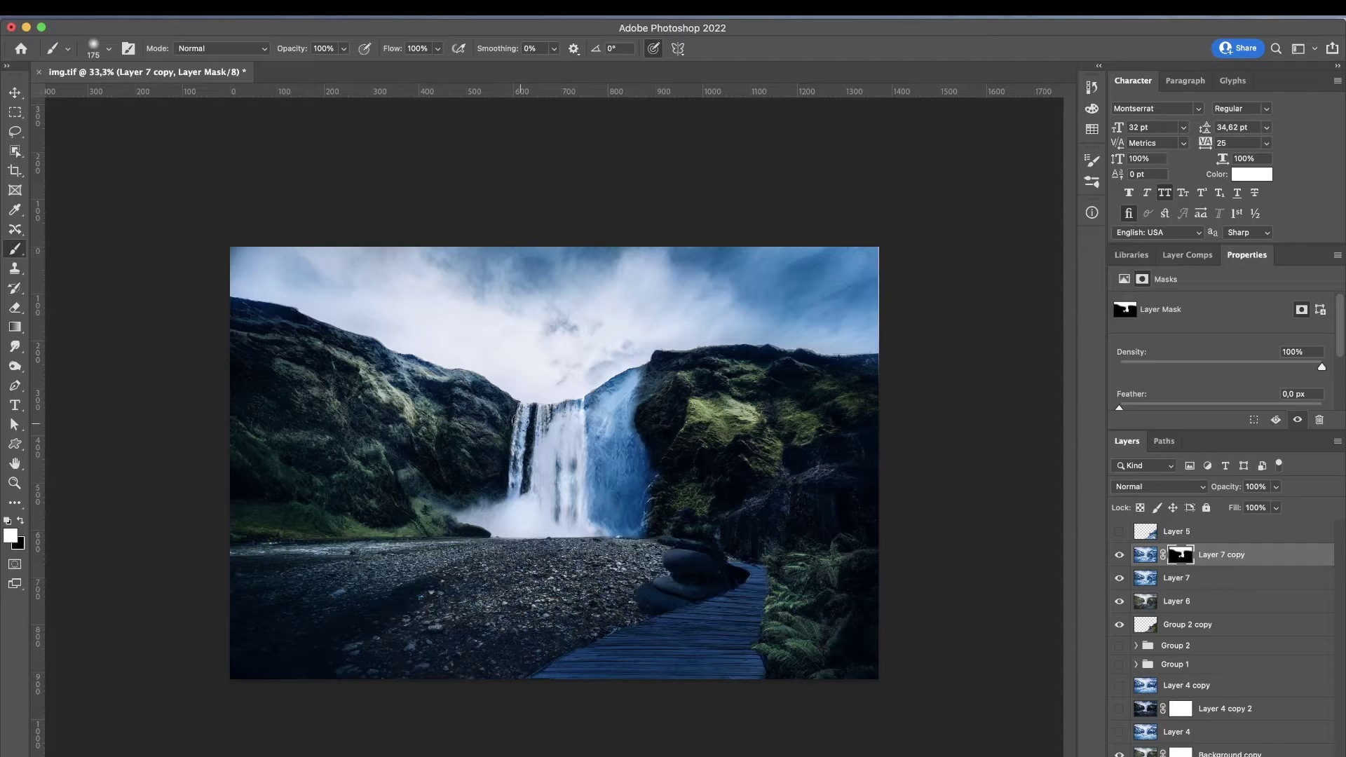
pyautogui.moveTo(526, 407)
pyautogui.mouseDown()
pyautogui.moveTo(475, 516)
pyautogui.moveTo(530, 533)
pyautogui.moveTo(500, 459)
pyautogui.moveTo(469, 526)
pyautogui.mouseUp()
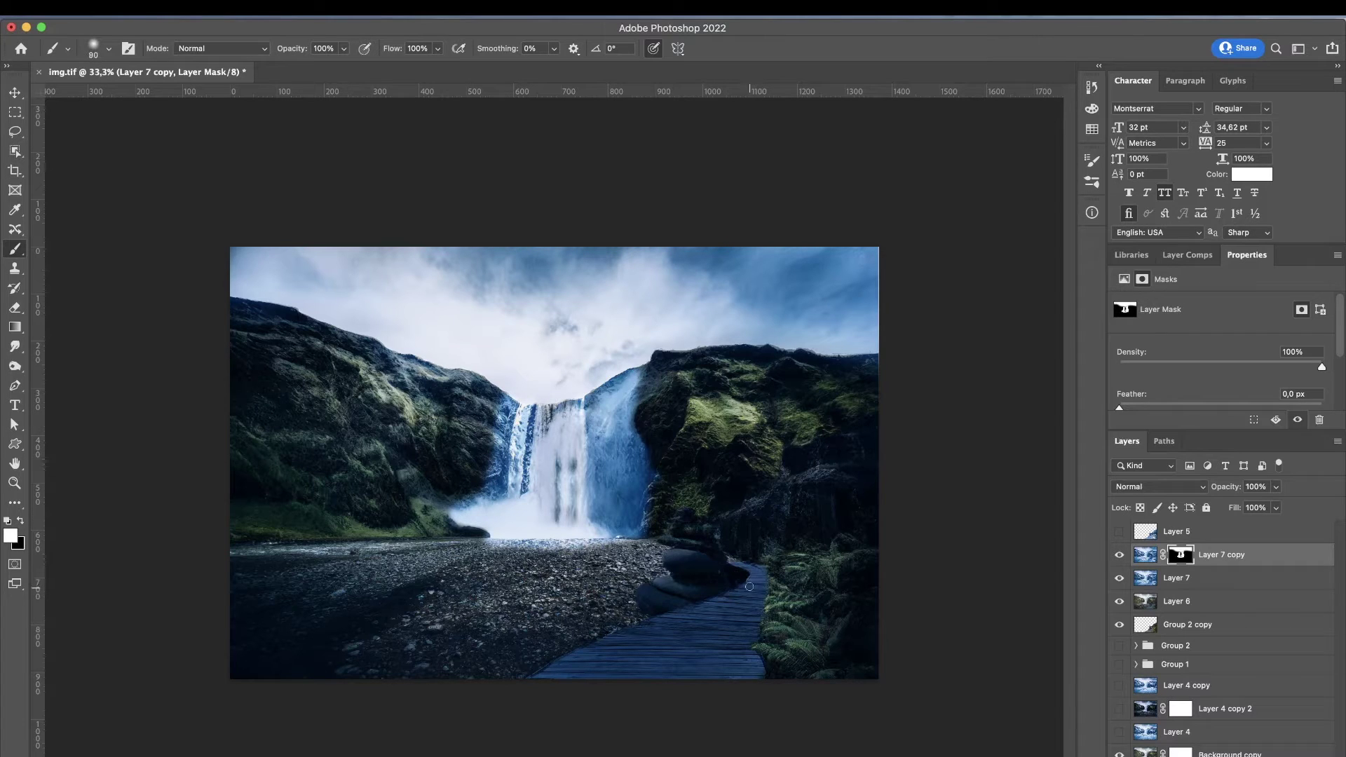
pyautogui.moveTo(756, 589)
pyautogui.mouseDown()
pyautogui.moveTo(648, 675)
pyautogui.moveTo(708, 613)
pyautogui.moveTo(657, 681)
pyautogui.moveTo(683, 631)
pyautogui.moveTo(701, 656)
pyautogui.moveTo(747, 628)
pyautogui.moveTo(726, 673)
pyautogui.moveTo(749, 667)
pyautogui.moveTo(695, 617)
pyautogui.moveTo(631, 659)
pyautogui.moveTo(560, 673)
pyautogui.moveTo(702, 657)
pyautogui.moveTo(772, 701)
pyautogui.moveTo(631, 701)
pyautogui.mouseUp()
pyautogui.press('[')
pyautogui.press('[')
pyautogui.press('z')
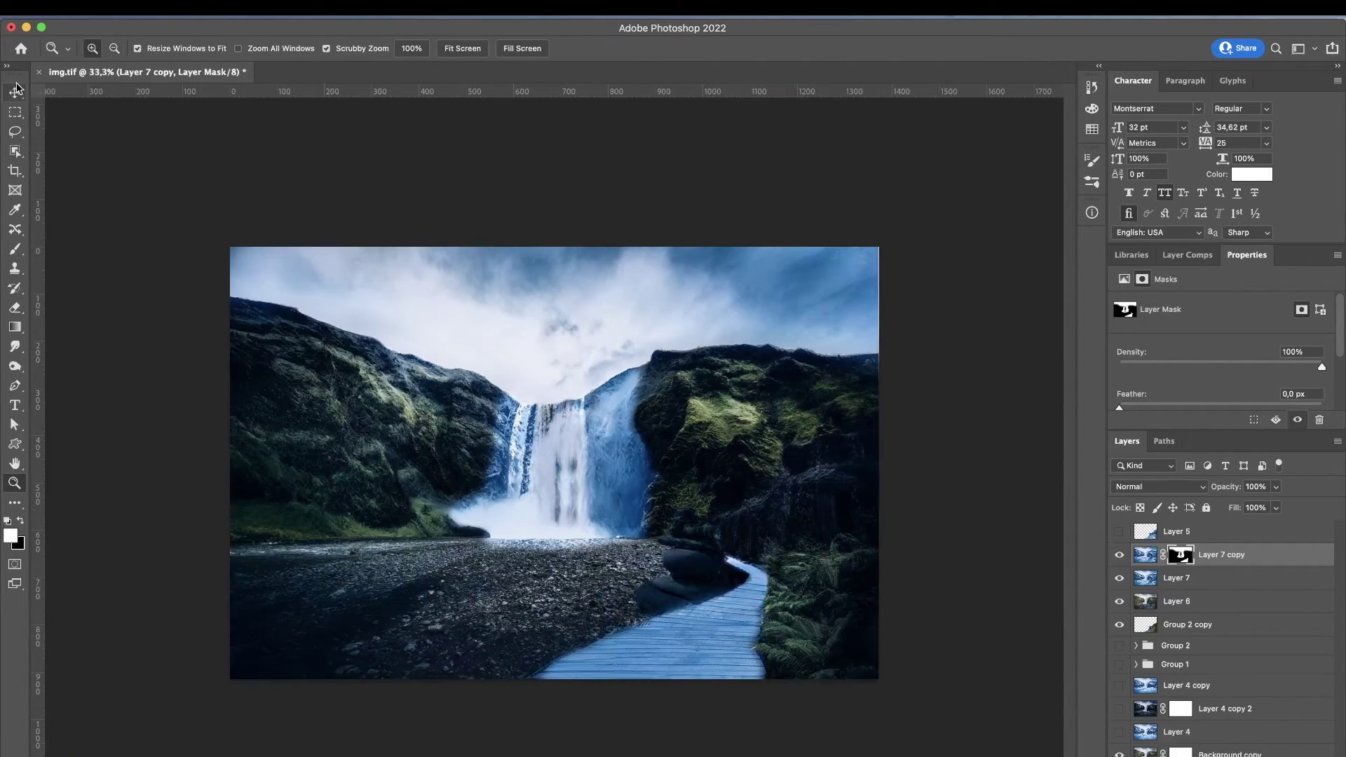
pyautogui.click(16, 91)
# Move Group 2 copy above Layer 7 copy and set it to Color Dodge
pyautogui.press('b')
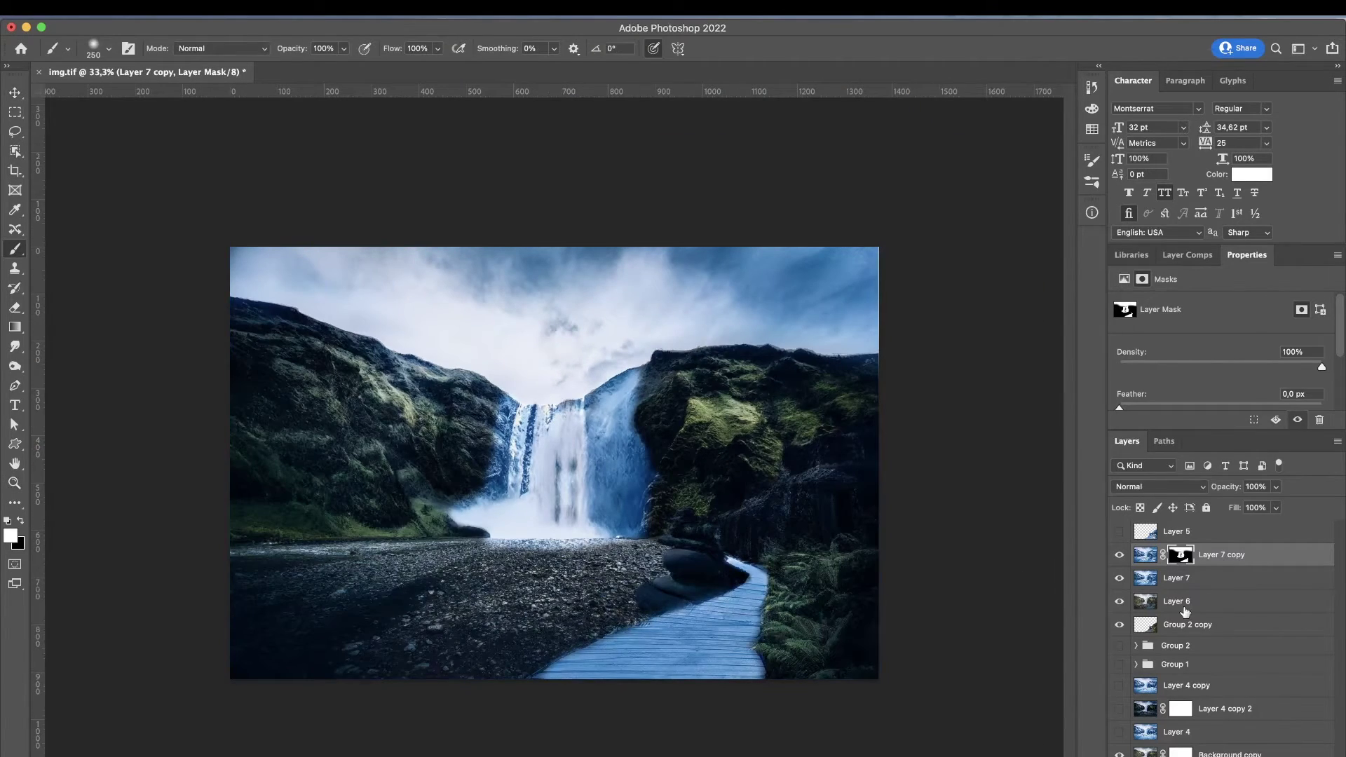
pyautogui.moveTo(1157, 617); pyautogui.dragTo(1234, 564)
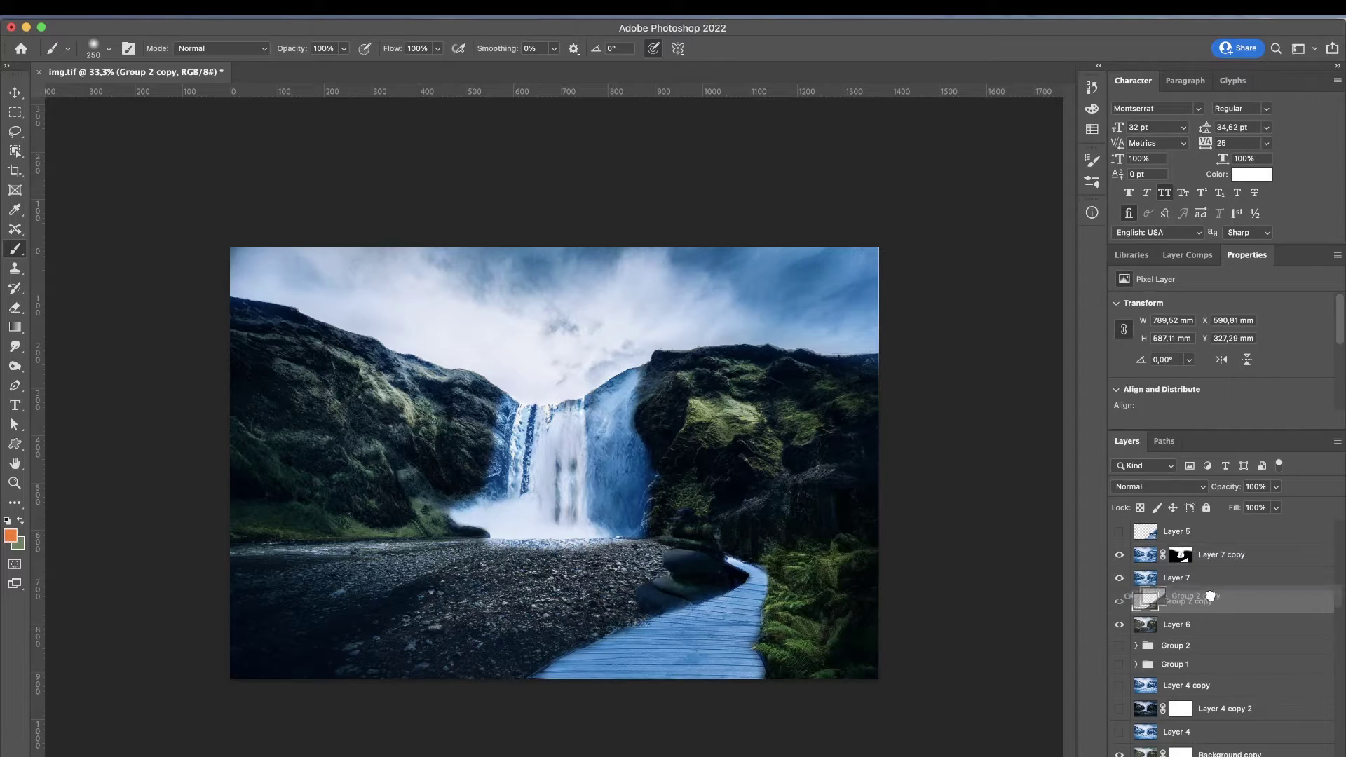
pyautogui.click(1160, 486)
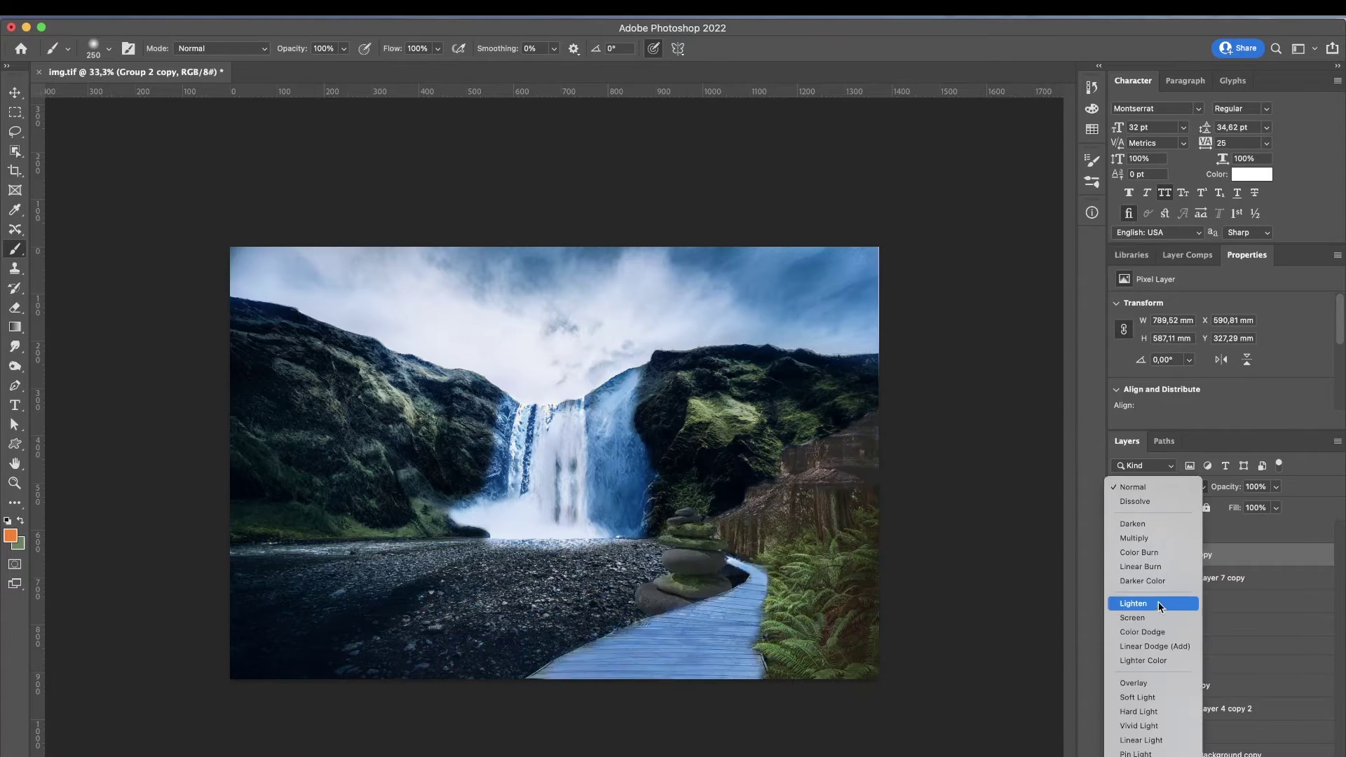
pyautogui.click(1159, 633)
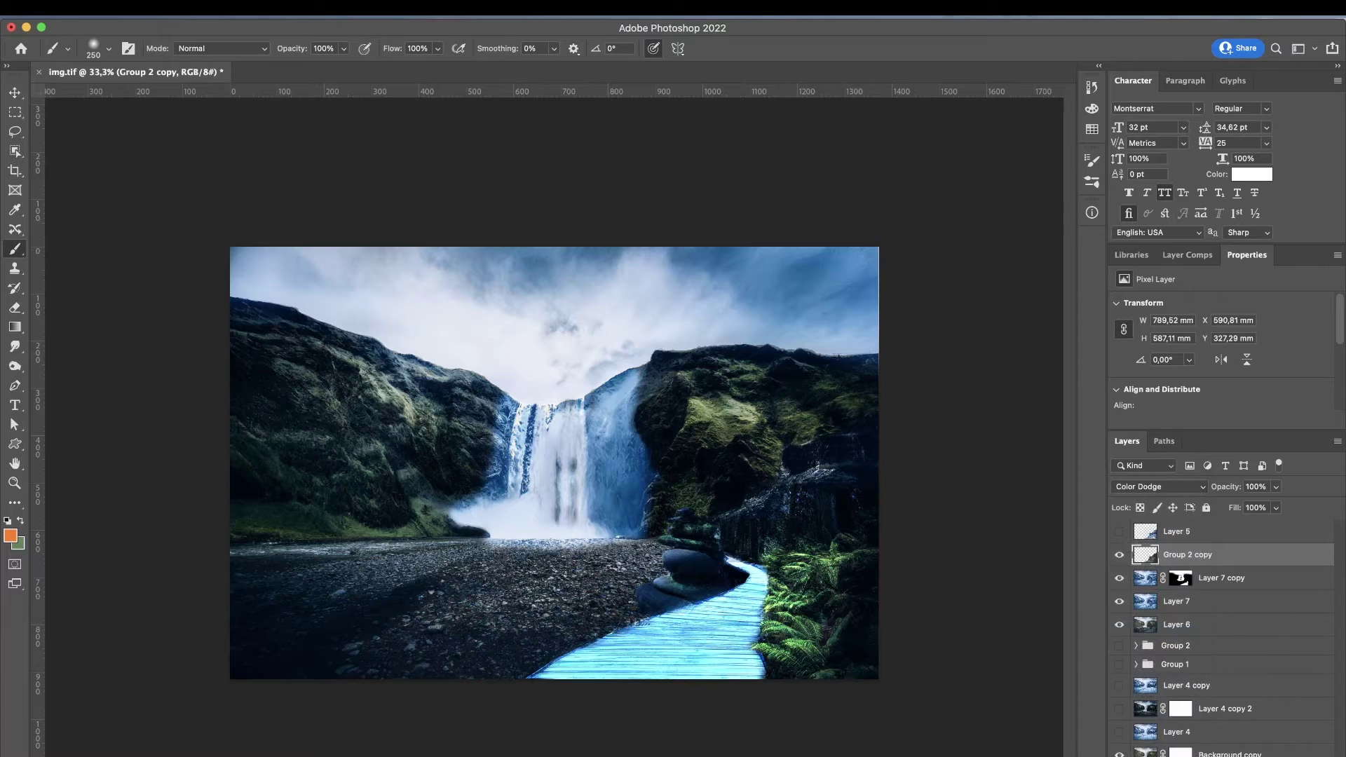
# Add a raised Exposure adjustment clipped to Group 2 copy
pyautogui.click(1262, 595)
pyautogui.moveTo(1221, 342); pyautogui.dragTo(1264, 342)
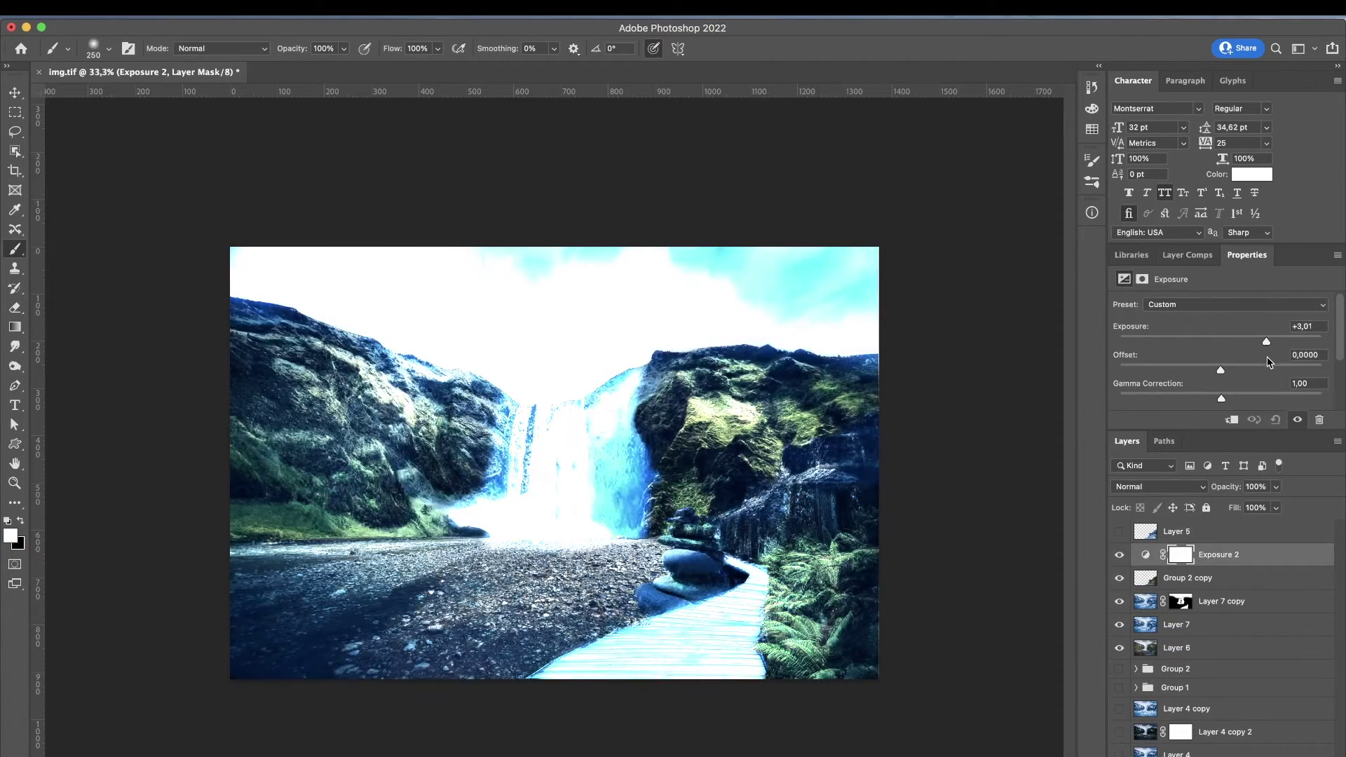
pyautogui.rightClick(1245, 555)
pyautogui.click(1187, 419)
# Mask Group 2 copy black and paint the glow onto the right-hand rocks and stacked stone
pyautogui.click(1241, 580)
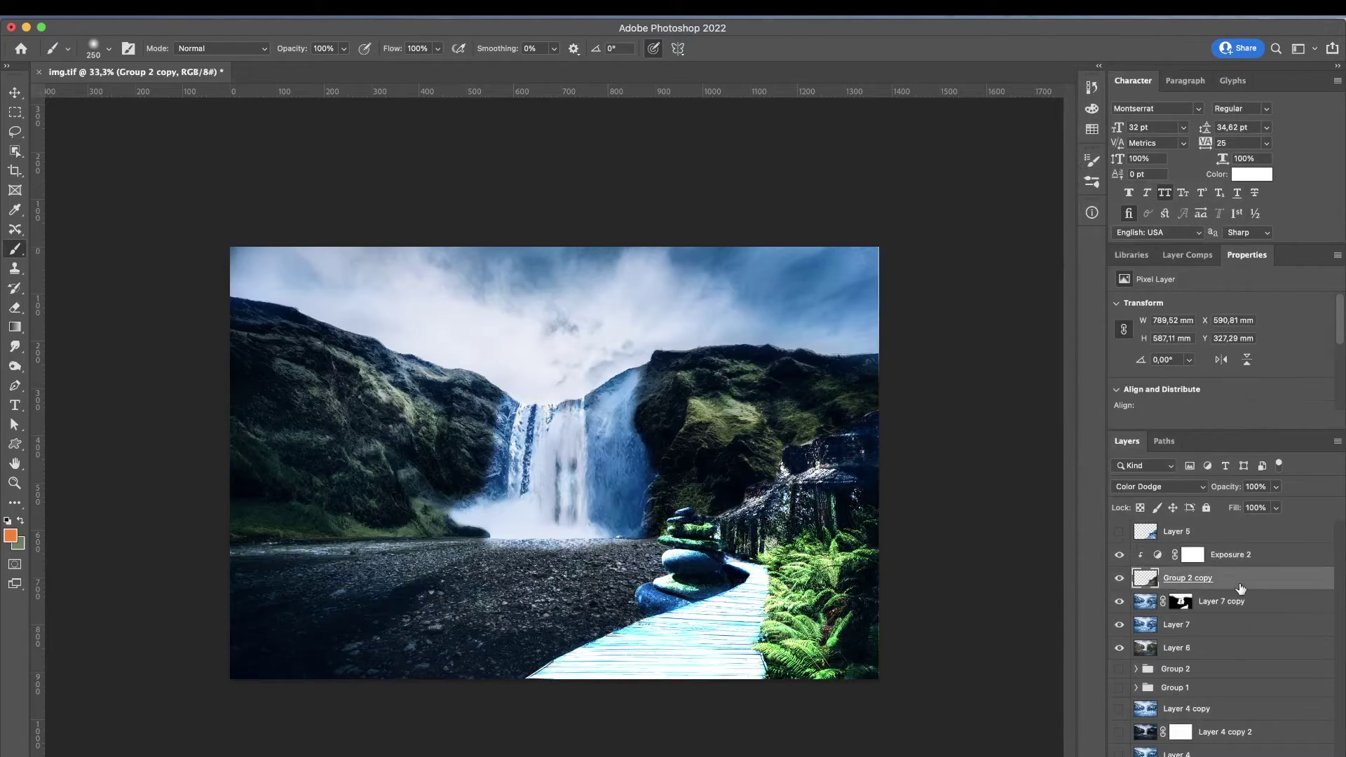
pyautogui.press('d')
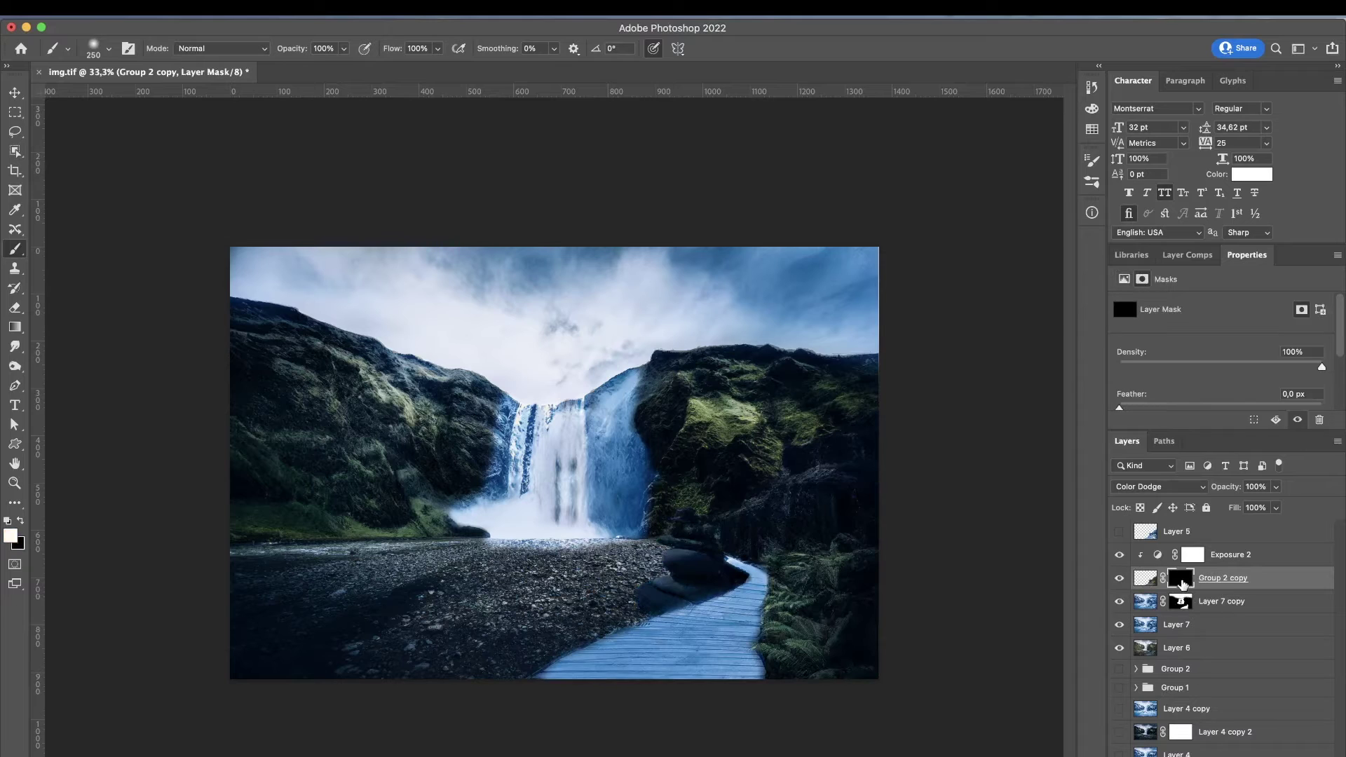
pyautogui.press(']')
pyautogui.press('[')
pyautogui.press('[')
pyautogui.press('[')
pyautogui.moveTo(854, 481)
pyautogui.mouseDown()
pyautogui.moveTo(776, 517)
pyautogui.moveTo(743, 506)
pyautogui.moveTo(733, 537)
pyautogui.moveTo(756, 540)
pyautogui.moveTo(766, 561)
pyautogui.moveTo(757, 547)
pyautogui.mouseUp()
pyautogui.press('x')
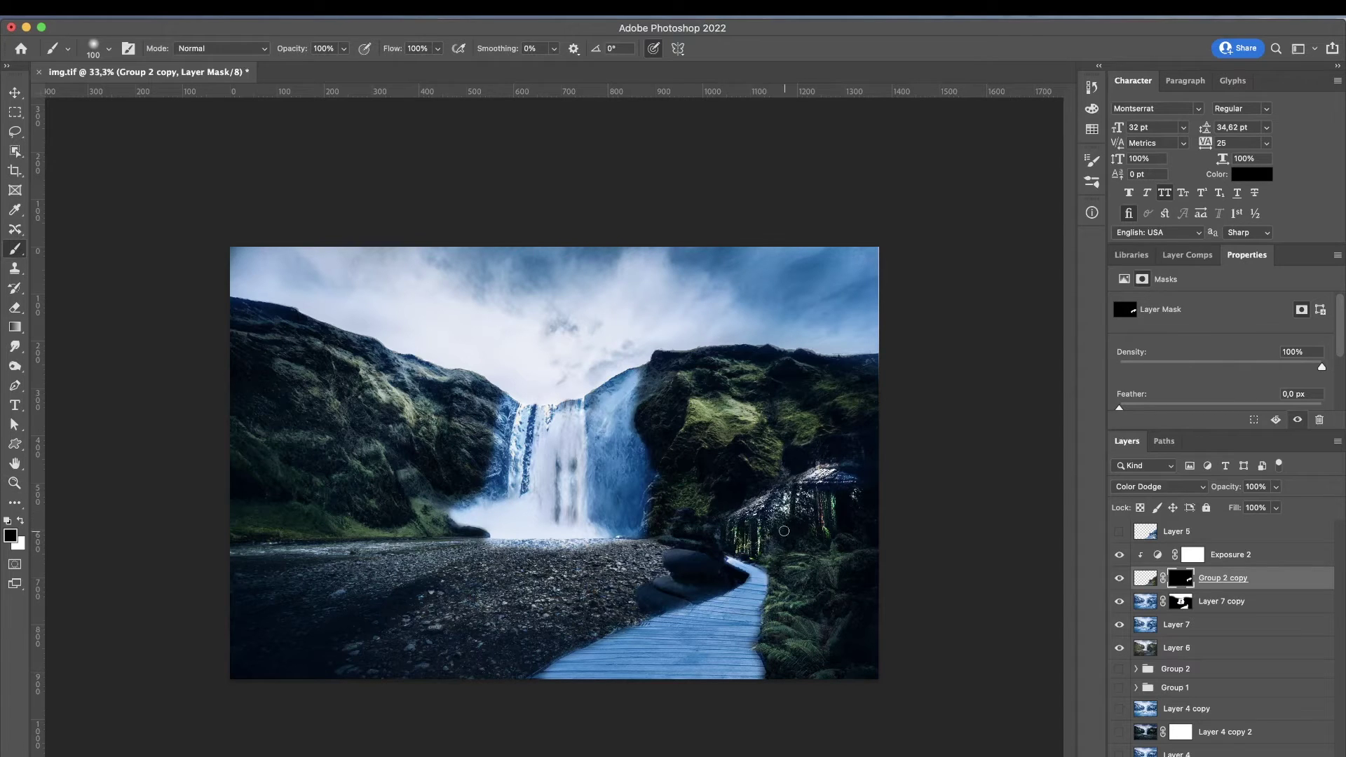
pyautogui.press('x')
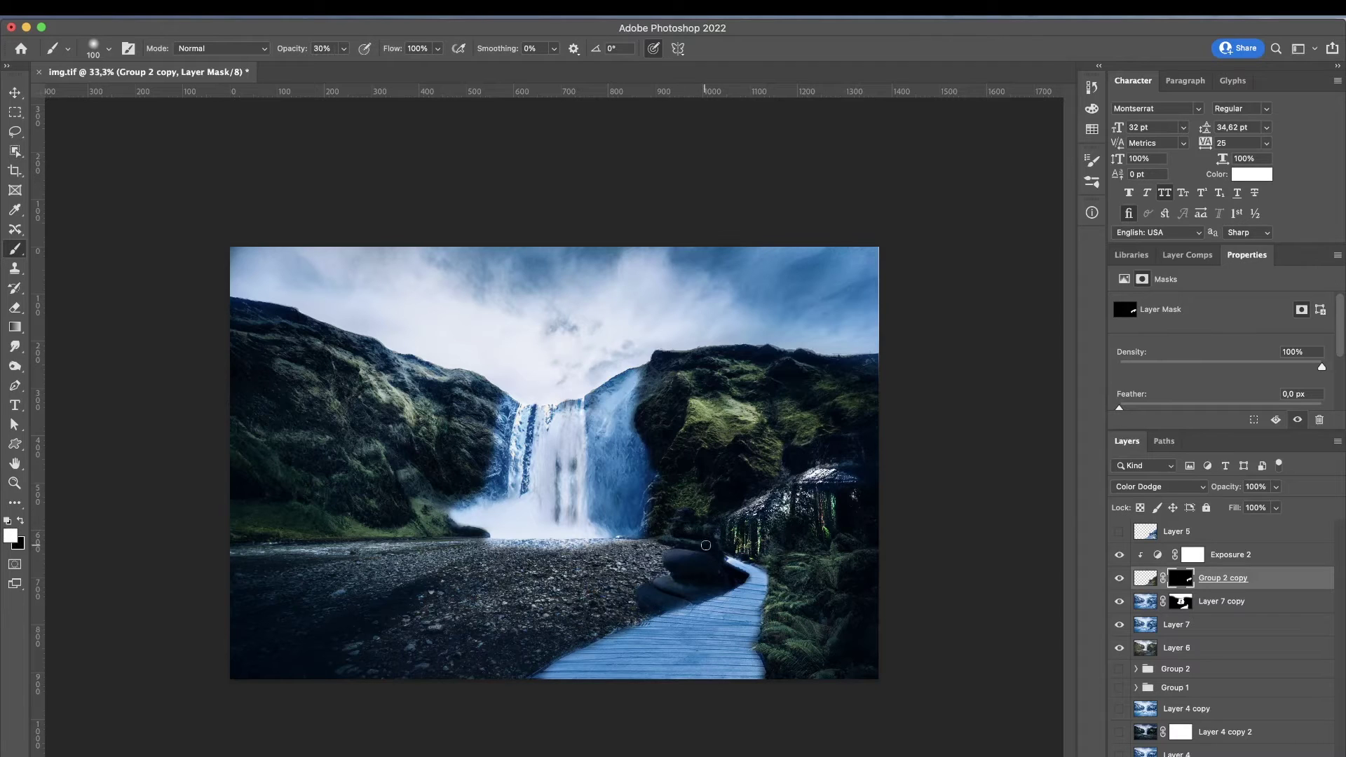
pyautogui.moveTo(699, 563)
pyautogui.mouseDown()
pyautogui.moveTo(700, 530)
pyautogui.moveTo(669, 538)
pyautogui.moveTo(694, 558)
pyautogui.moveTo(663, 581)
pyautogui.mouseUp()
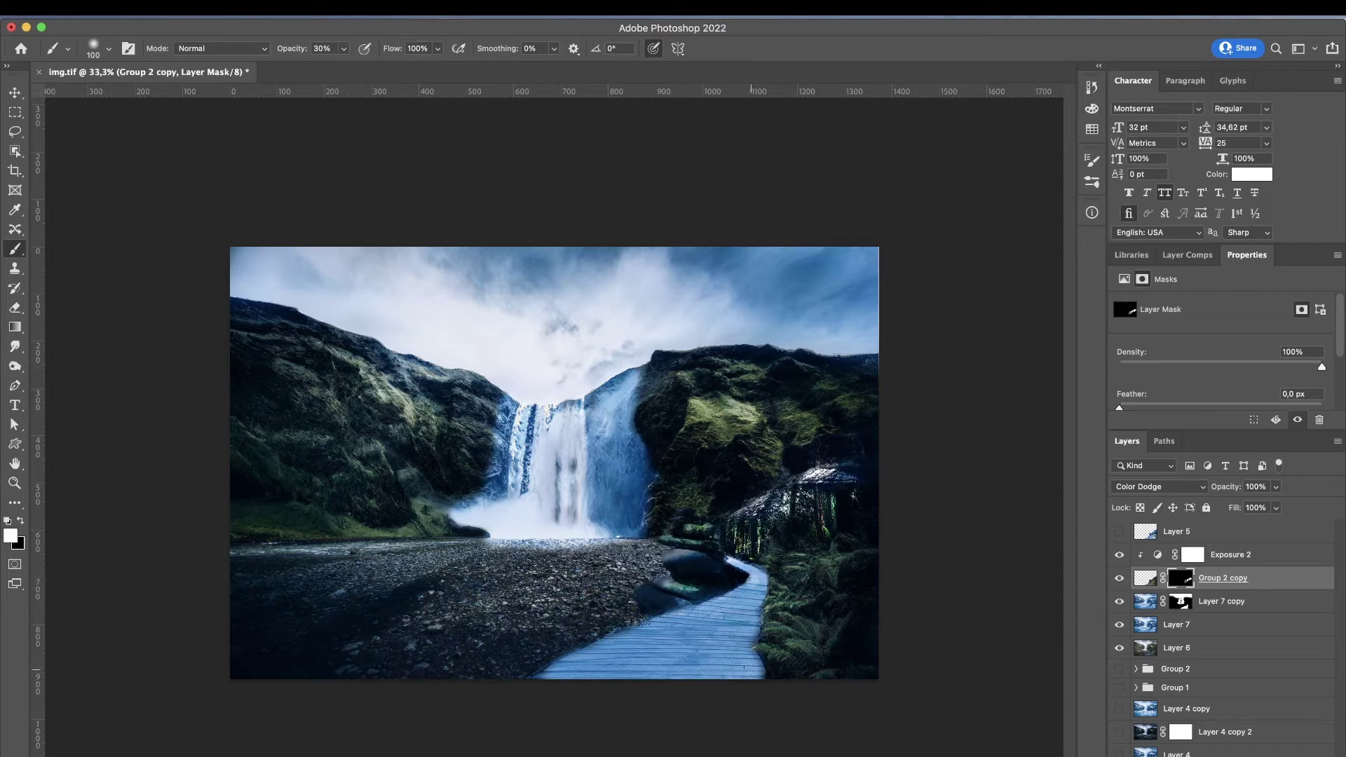
# Paint glow onto the boardwalk's right edge and ferns, and tone it down on the roof
pyautogui.moveTo(745, 667)
pyautogui.mouseDown()
pyautogui.moveTo(754, 617)
pyautogui.moveTo(707, 600)
pyautogui.moveTo(746, 620)
pyautogui.mouseUp()
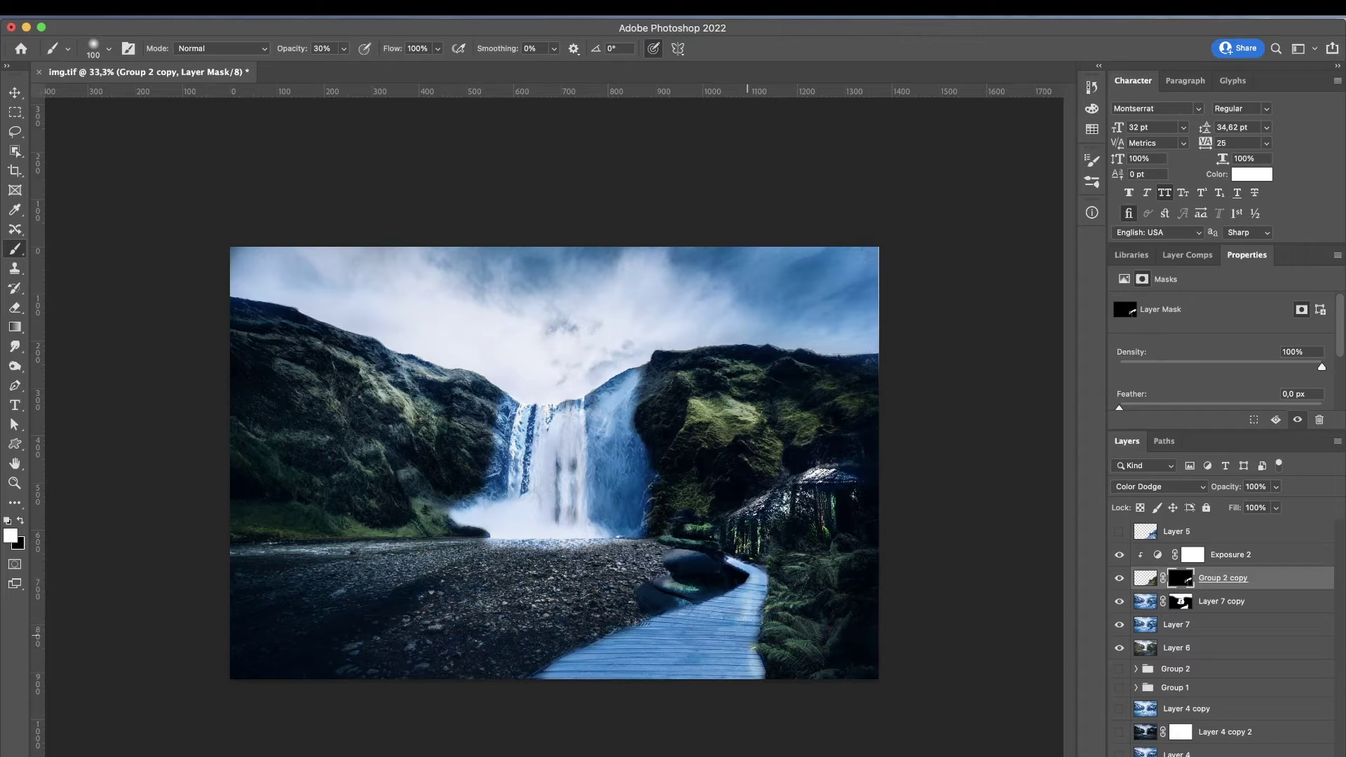
pyautogui.keyDown('ctrl'); pyautogui.click(814, 626); pyautogui.keyUp('ctrl')
pyautogui.press('[')
pyautogui.press('[')
pyautogui.press('[')
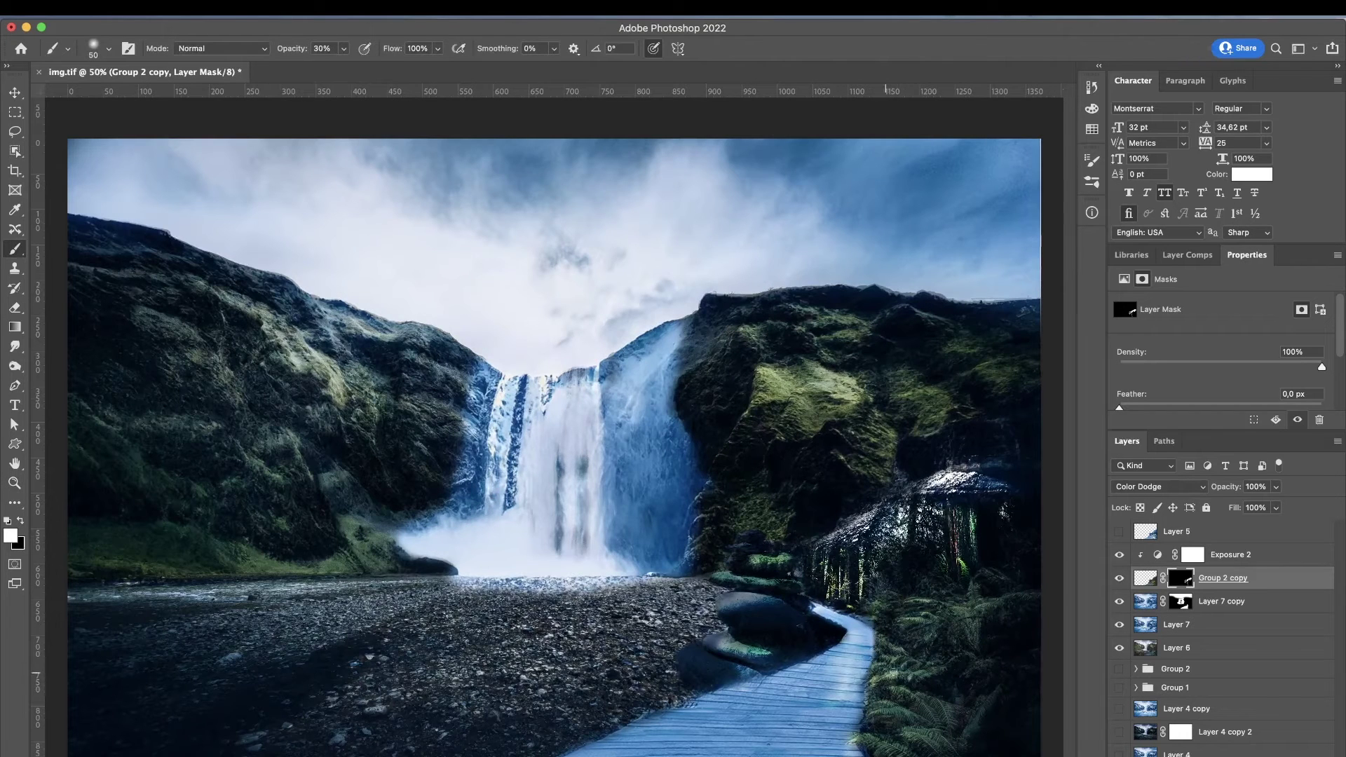
pyautogui.moveTo(891, 656); pyautogui.dragTo(933, 607)
pyautogui.moveTo(905, 737)
pyautogui.mouseDown()
pyautogui.moveTo(894, 746)
pyautogui.moveTo(908, 709)
pyautogui.moveTo(943, 748)
pyautogui.mouseUp()
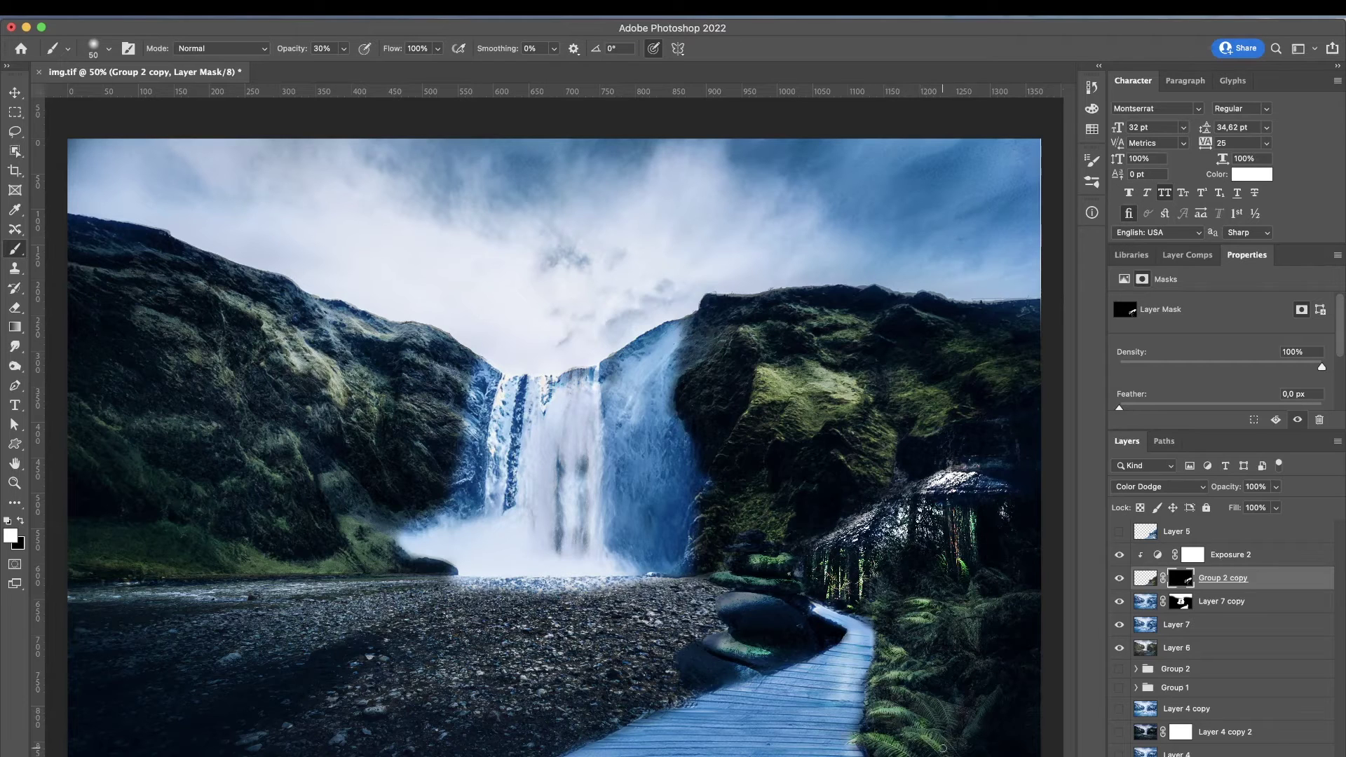
pyautogui.press('x')
pyautogui.moveTo(955, 477); pyautogui.dragTo(941, 478)
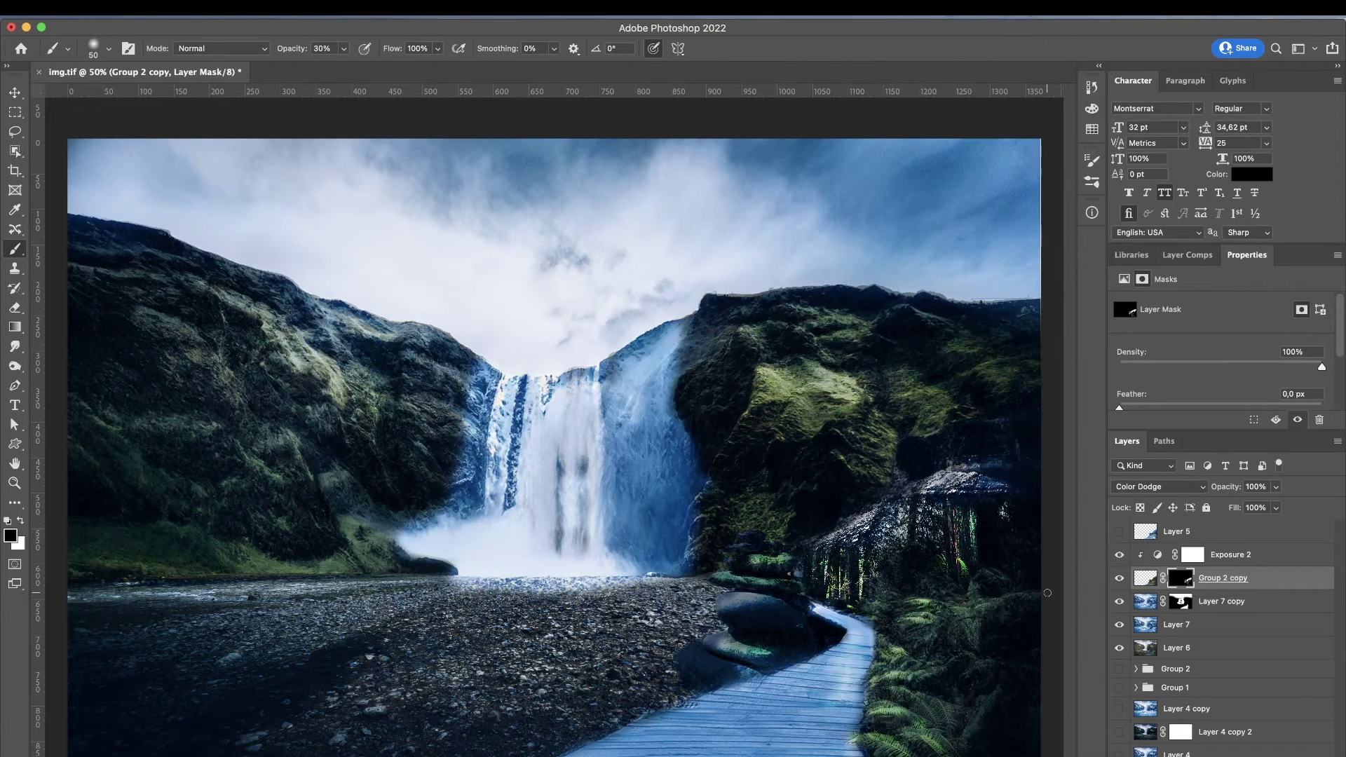
pyautogui.press('z')
pyautogui.keyDown('alt'); pyautogui.click(566, 582); pyautogui.keyUp('alt')
pyautogui.click(565, 582)
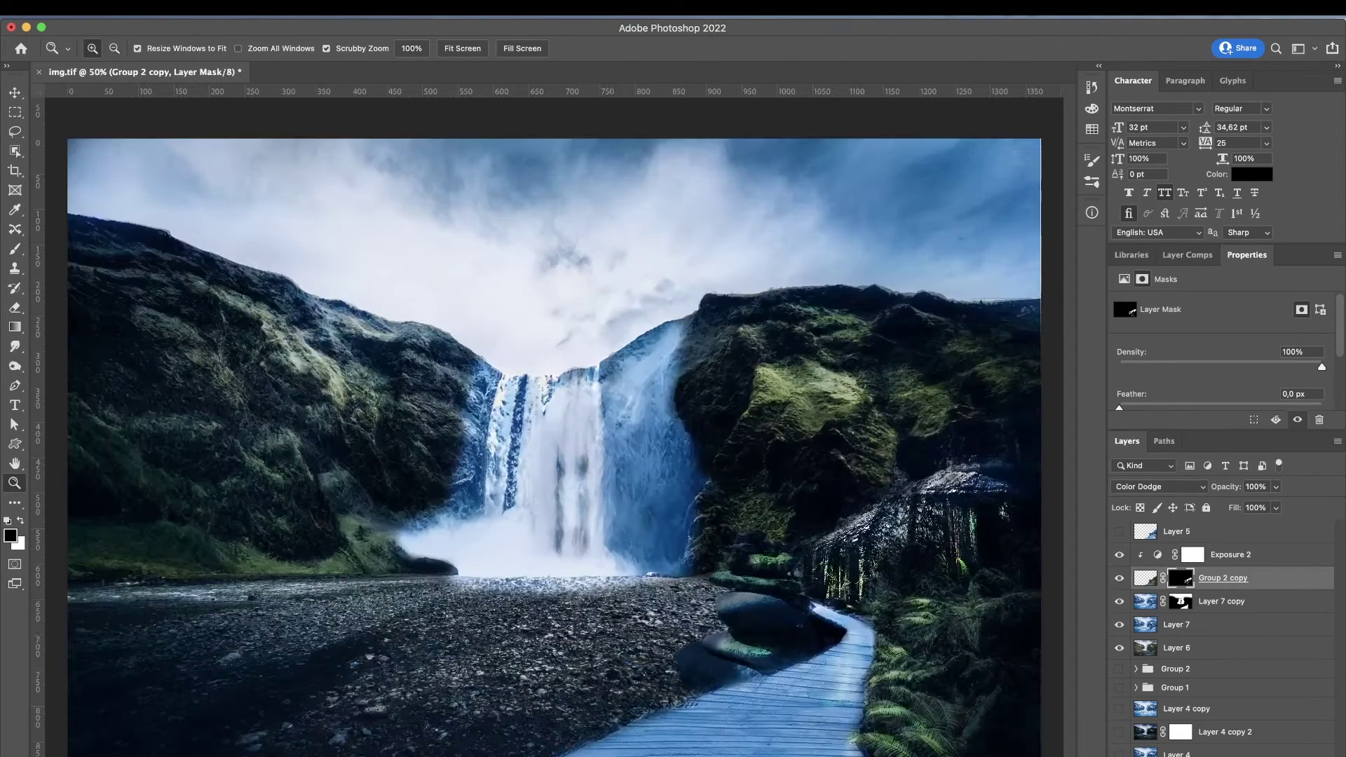
pyautogui.click(1119, 602)
# Paint white on Layer 7 copy's mask to reveal icy blue on the mossy cliff
pyautogui.click(1145, 601)
pyautogui.press('b')
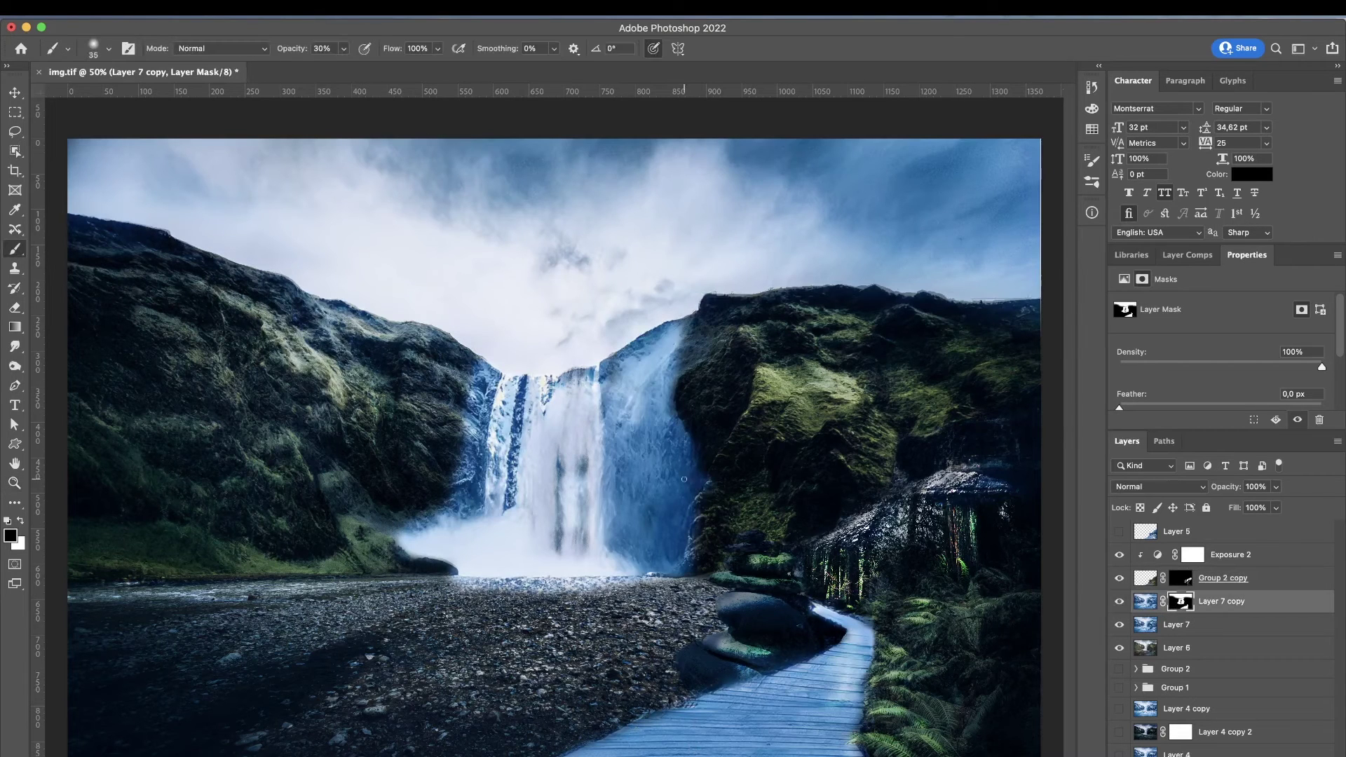
pyautogui.press('x')
pyautogui.press(']')
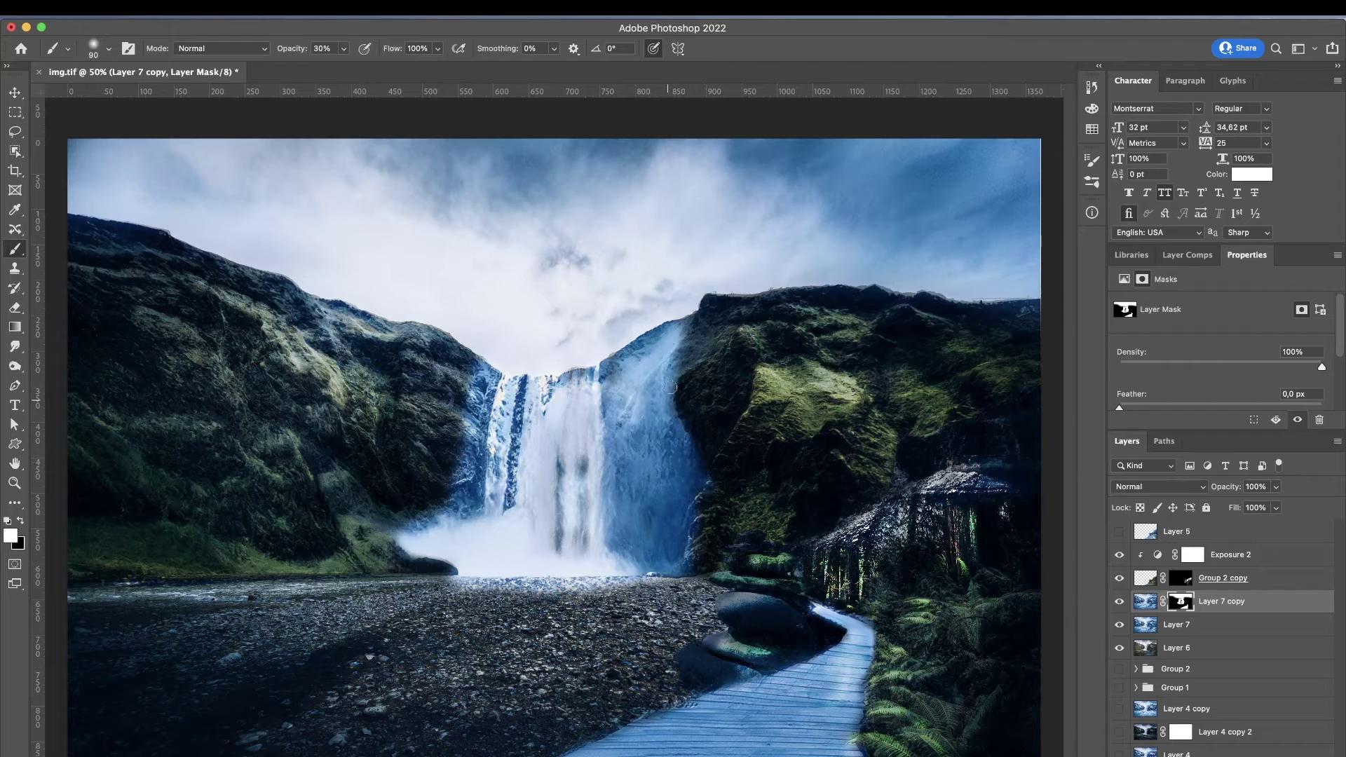
pyautogui.moveTo(817, 386)
pyautogui.mouseDown()
pyautogui.moveTo(778, 385)
pyautogui.moveTo(838, 421)
pyautogui.mouseUp()
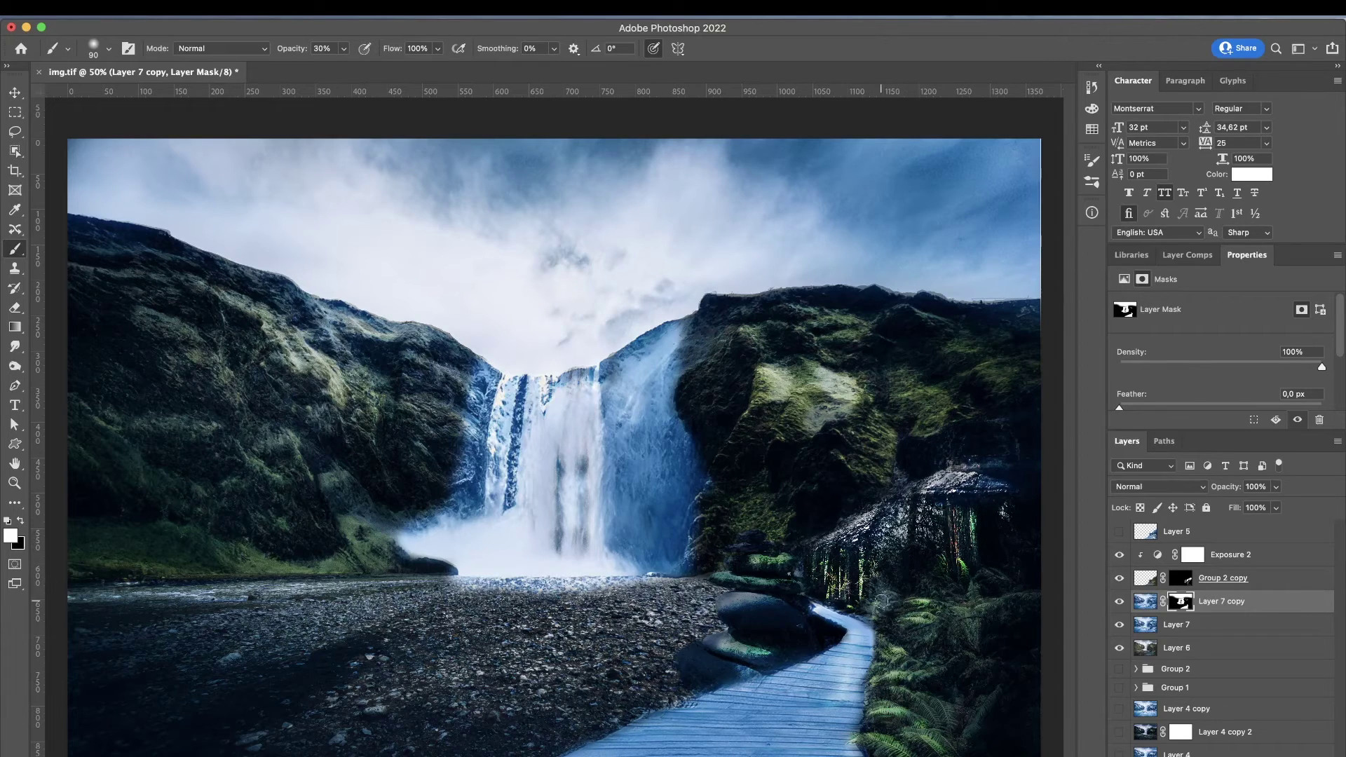
pyautogui.press('z')
pyautogui.keyDown('alt'); pyautogui.click(701, 617); pyautogui.keyUp('alt')
# Brush the cliff along the waterfall's edge down softly into the mist with a smaller brush
pyautogui.moveTo(469, 502); pyautogui.dragTo(533, 501)
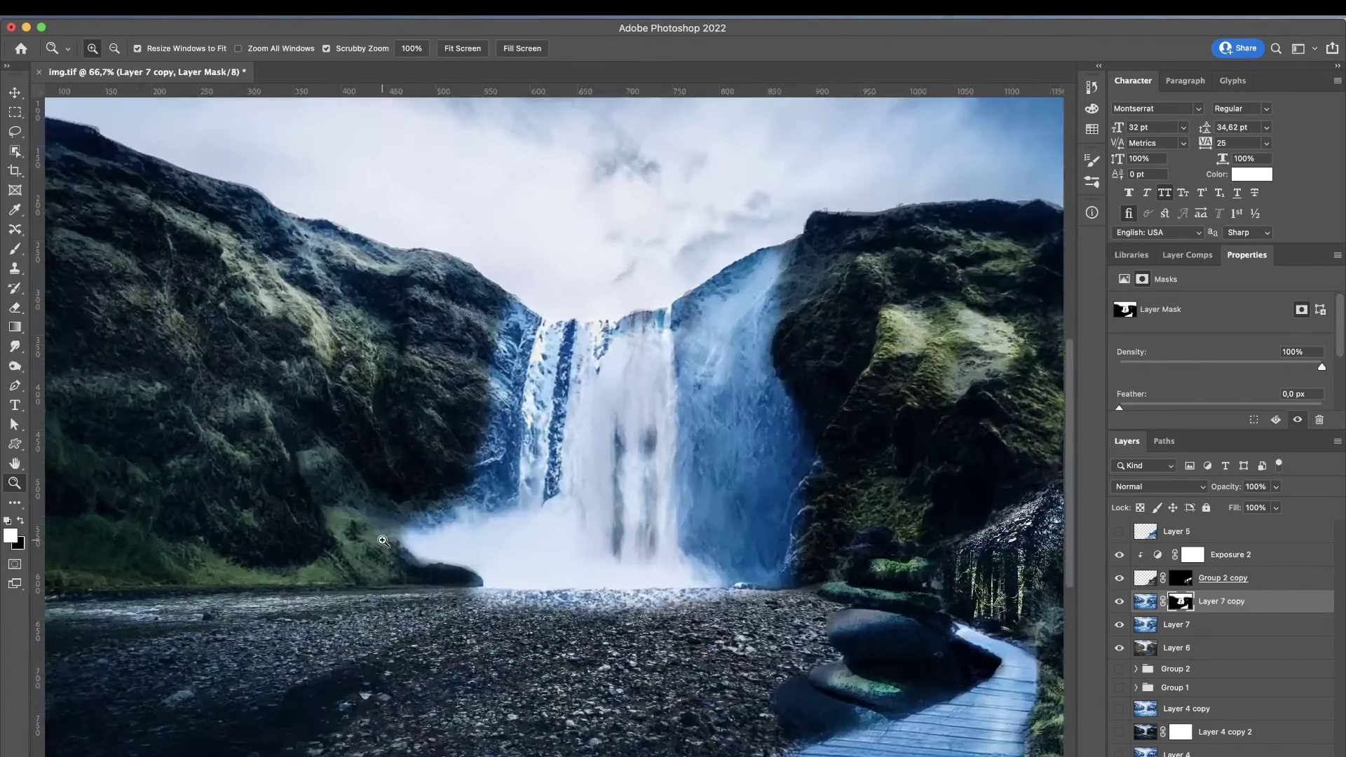
pyautogui.press('b')
pyautogui.moveTo(427, 501); pyautogui.dragTo(449, 491)
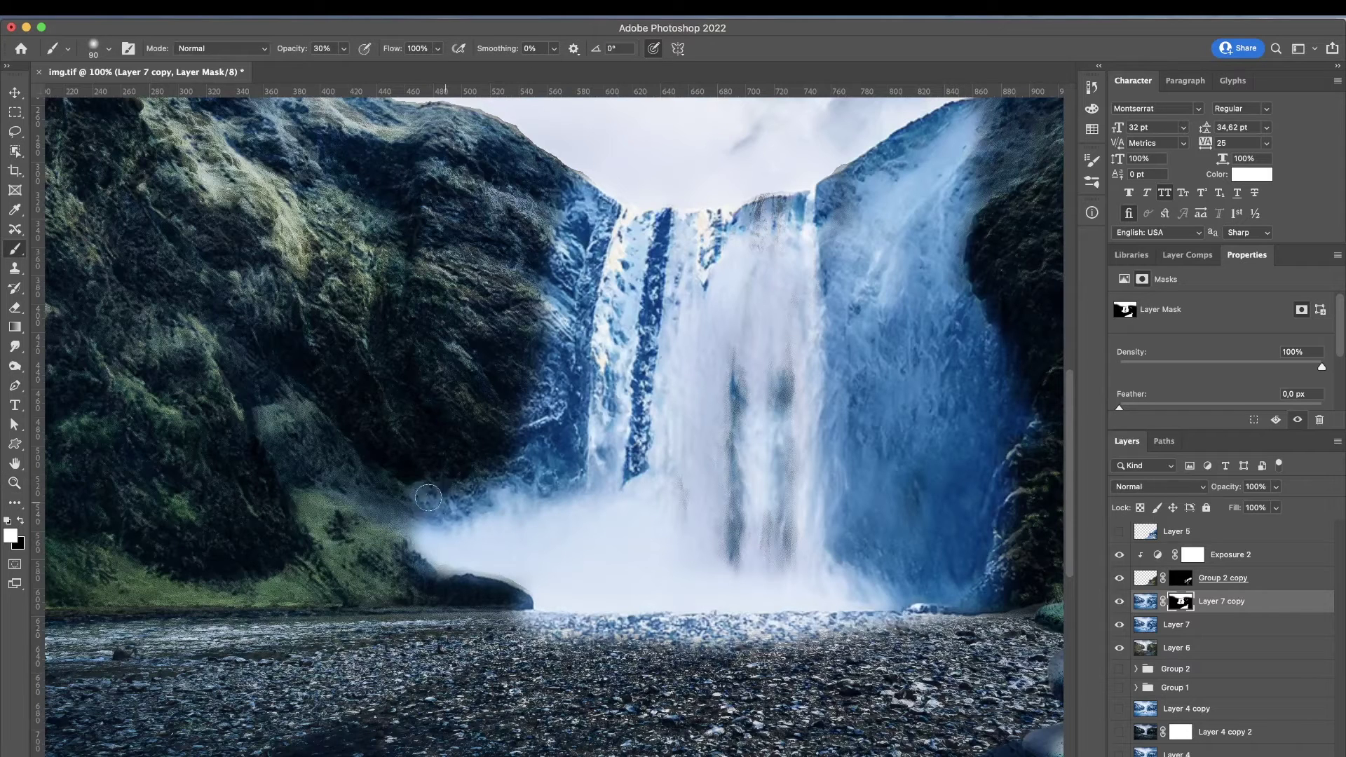
pyautogui.press('[')
pyautogui.press('[')
pyautogui.press('[')
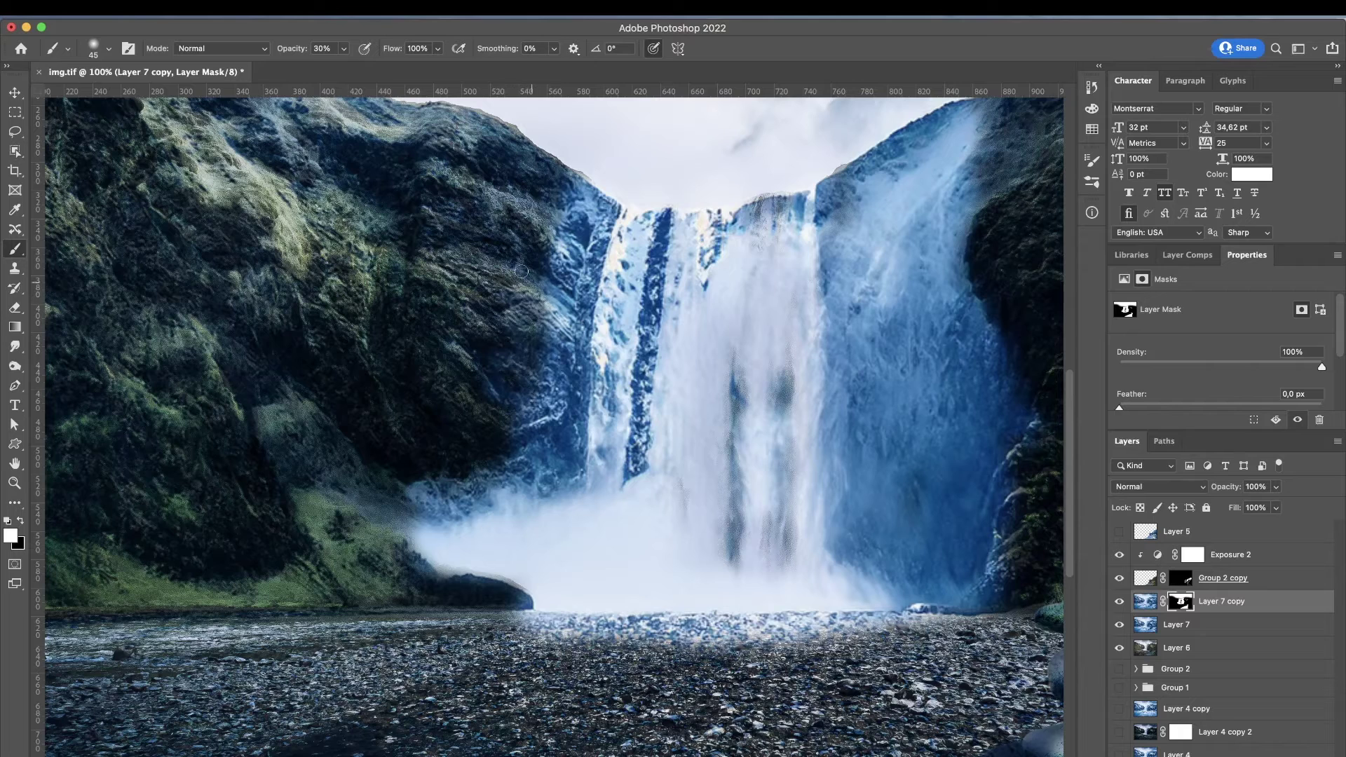
pyautogui.moveTo(521, 271); pyautogui.dragTo(544, 207)
pyautogui.moveTo(542, 300)
pyautogui.mouseDown()
pyautogui.moveTo(497, 415)
pyautogui.moveTo(415, 554)
pyautogui.mouseUp()
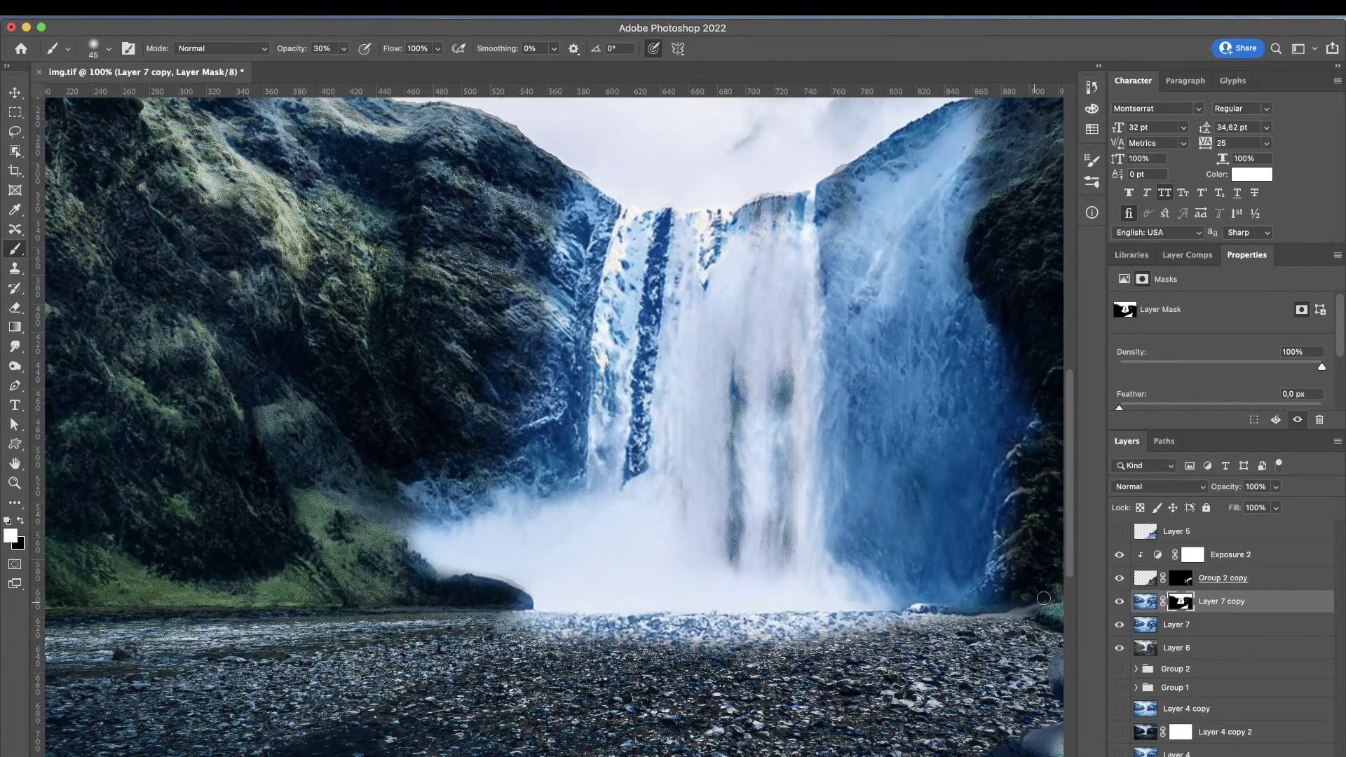
# Show Layer 5 and mask it to the boardwalk outline loaded from Group 2's mask
pyautogui.press('z')
pyautogui.keyDown('alt'); pyautogui.click(682, 515); pyautogui.keyUp('alt')
pyautogui.keyDown('alt'); pyautogui.click(682, 516); pyautogui.keyUp('alt')
pyautogui.keyDown('alt'); pyautogui.click(681, 515); pyautogui.keyUp('alt')
pyautogui.keyDown('alt'); pyautogui.click(681, 515); pyautogui.keyUp('alt')
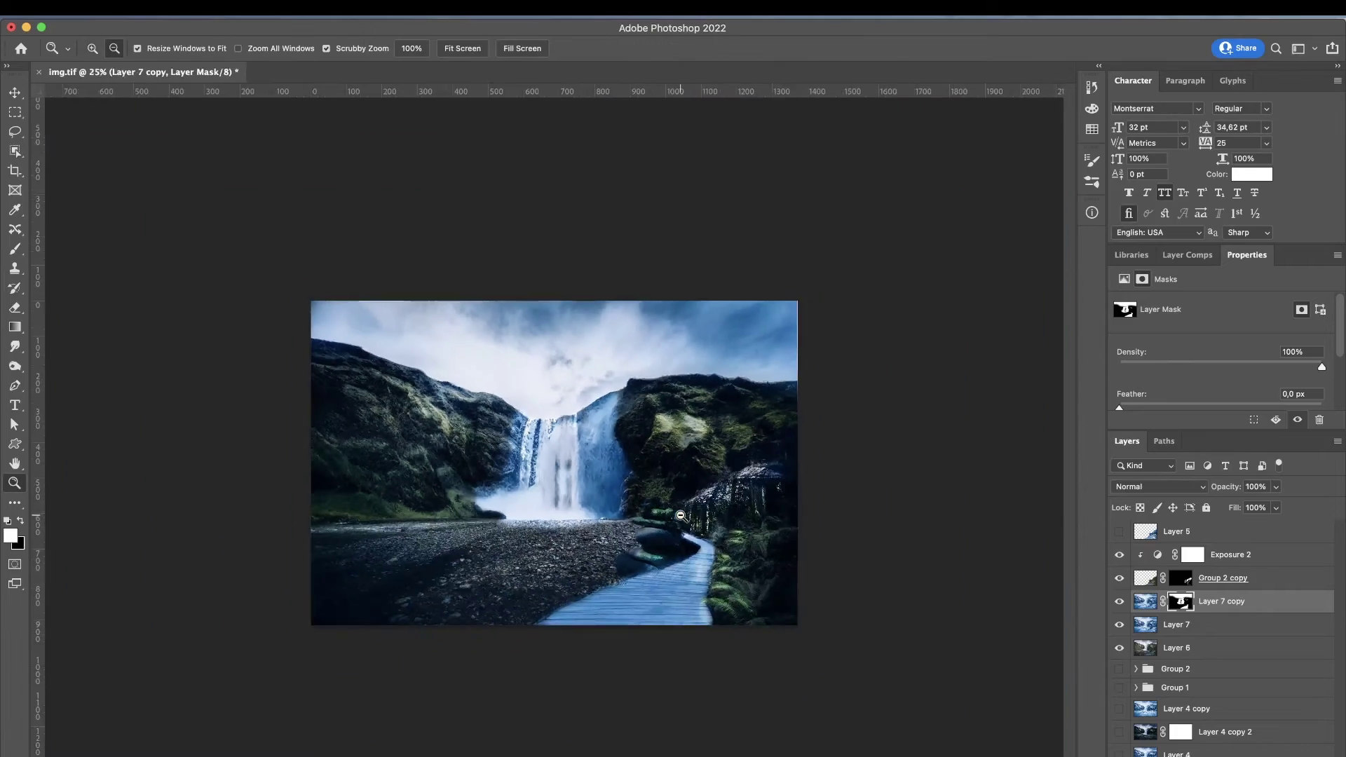
pyautogui.click(1137, 555)
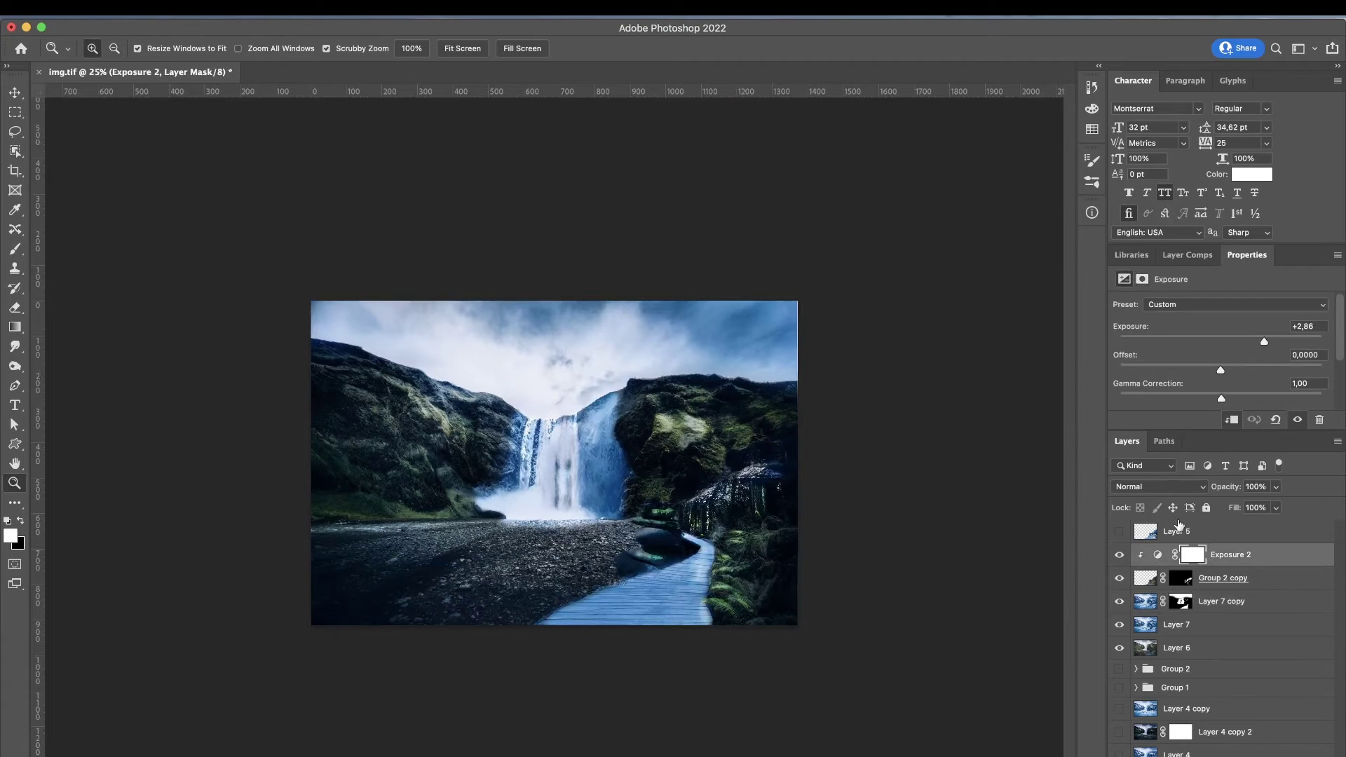
pyautogui.click(1119, 531)
pyautogui.press('super+plus')
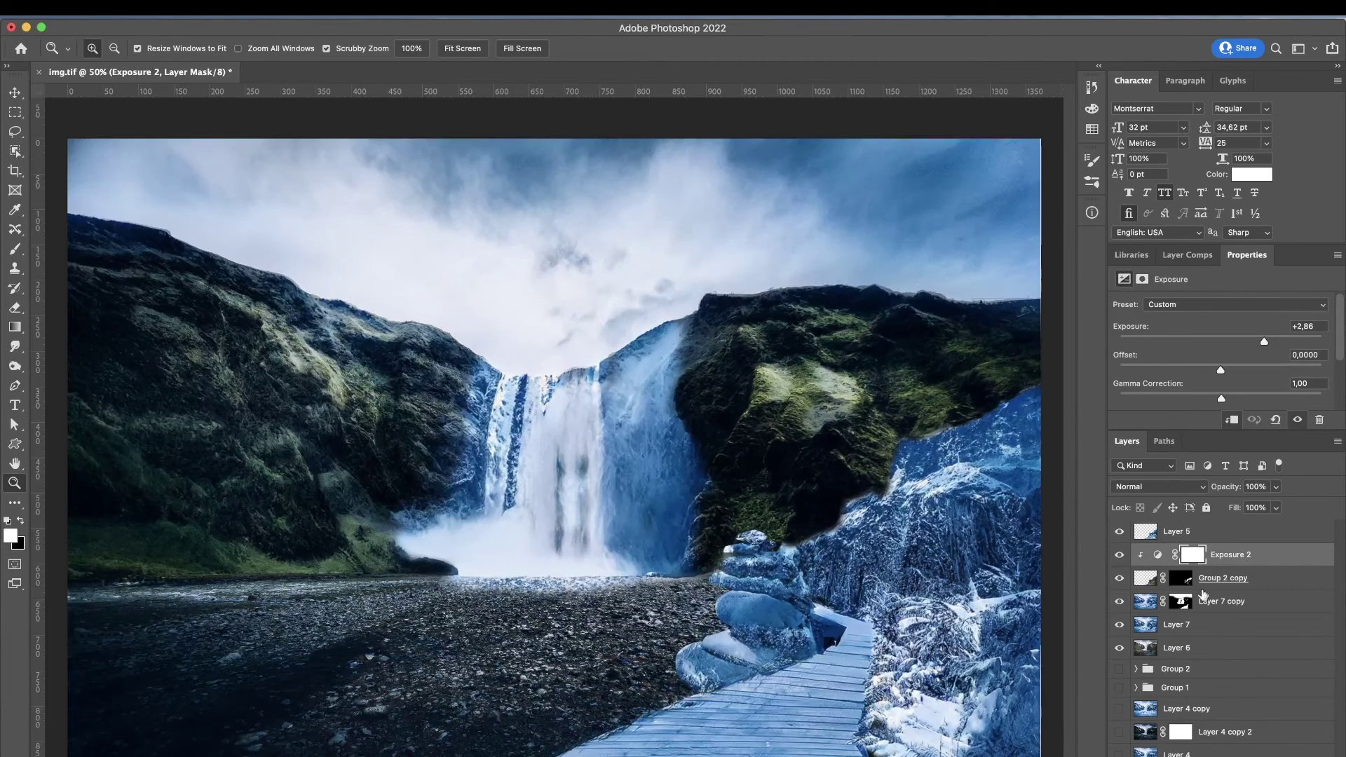
pyautogui.hotkey('alt', ']')
pyautogui.click(1119, 670)
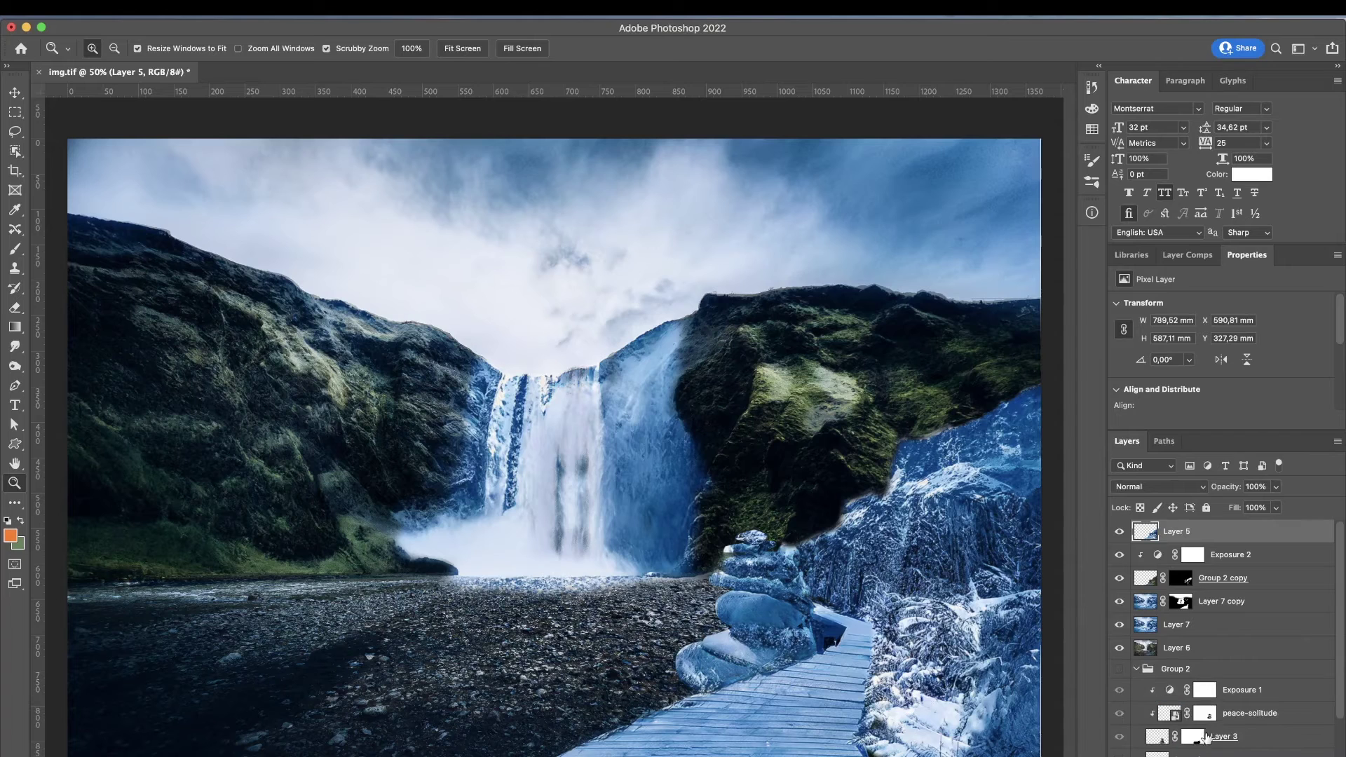
pyautogui.scroll(-2, 1227, 631)
pyautogui.scroll(2, 1226, 595)
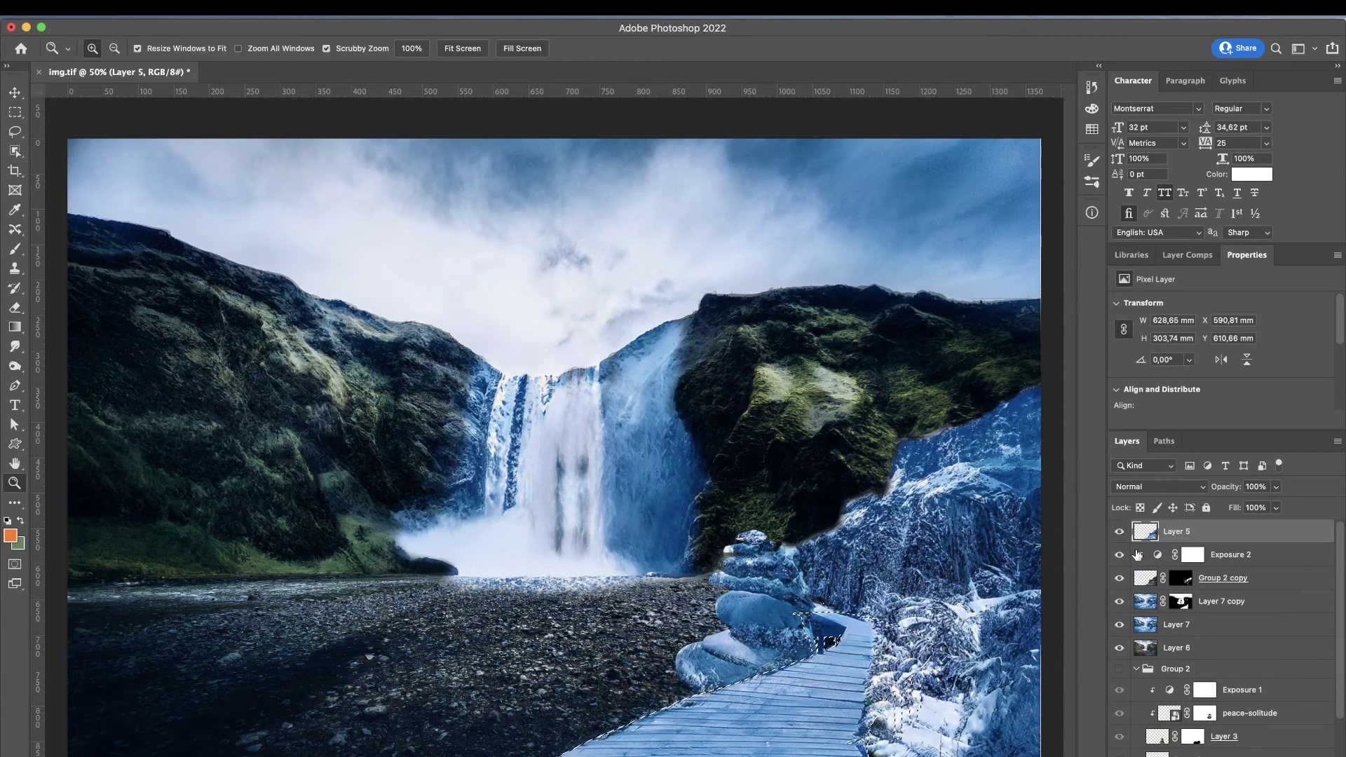
pyautogui.click(1135, 668)
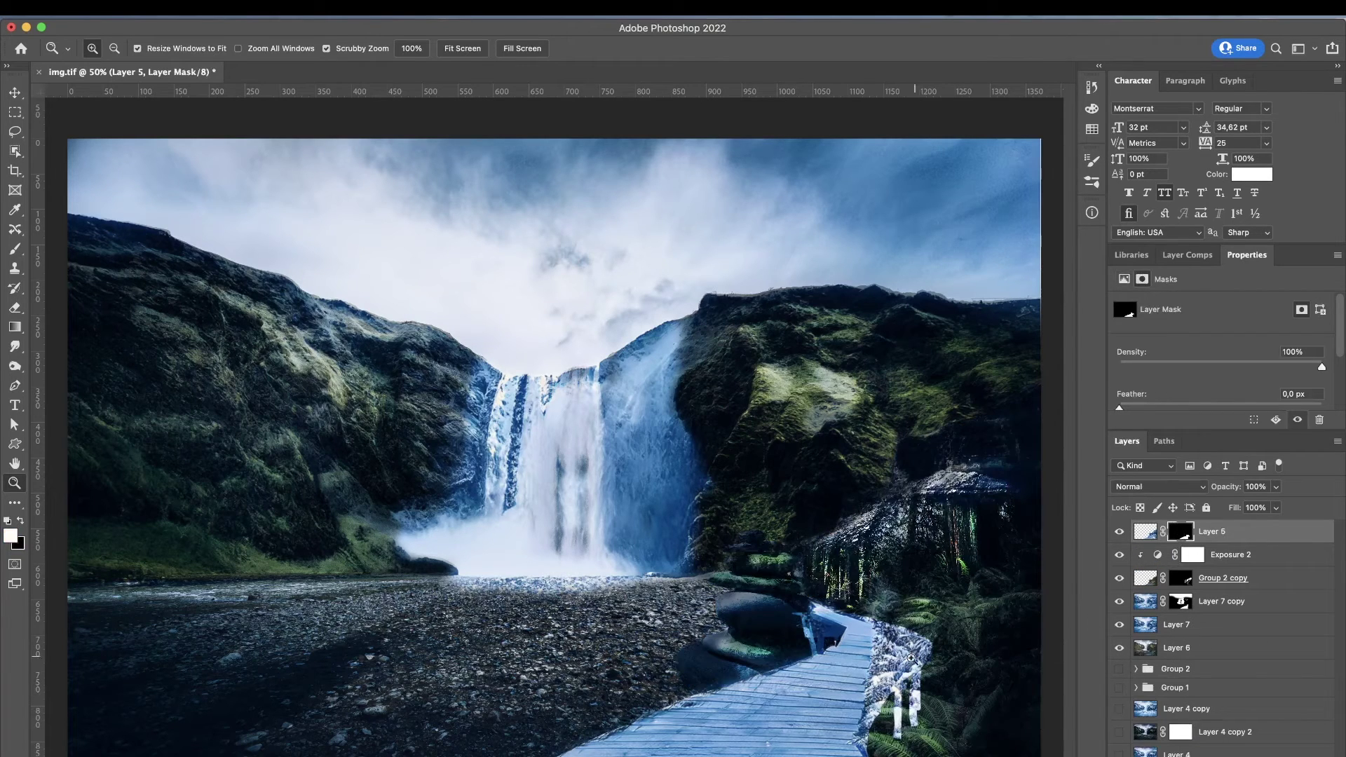
# Paint black on Layer 5's mask to hide the icy rocks along the boardwalk's right edge
pyautogui.press('b')
pyautogui.press('x')
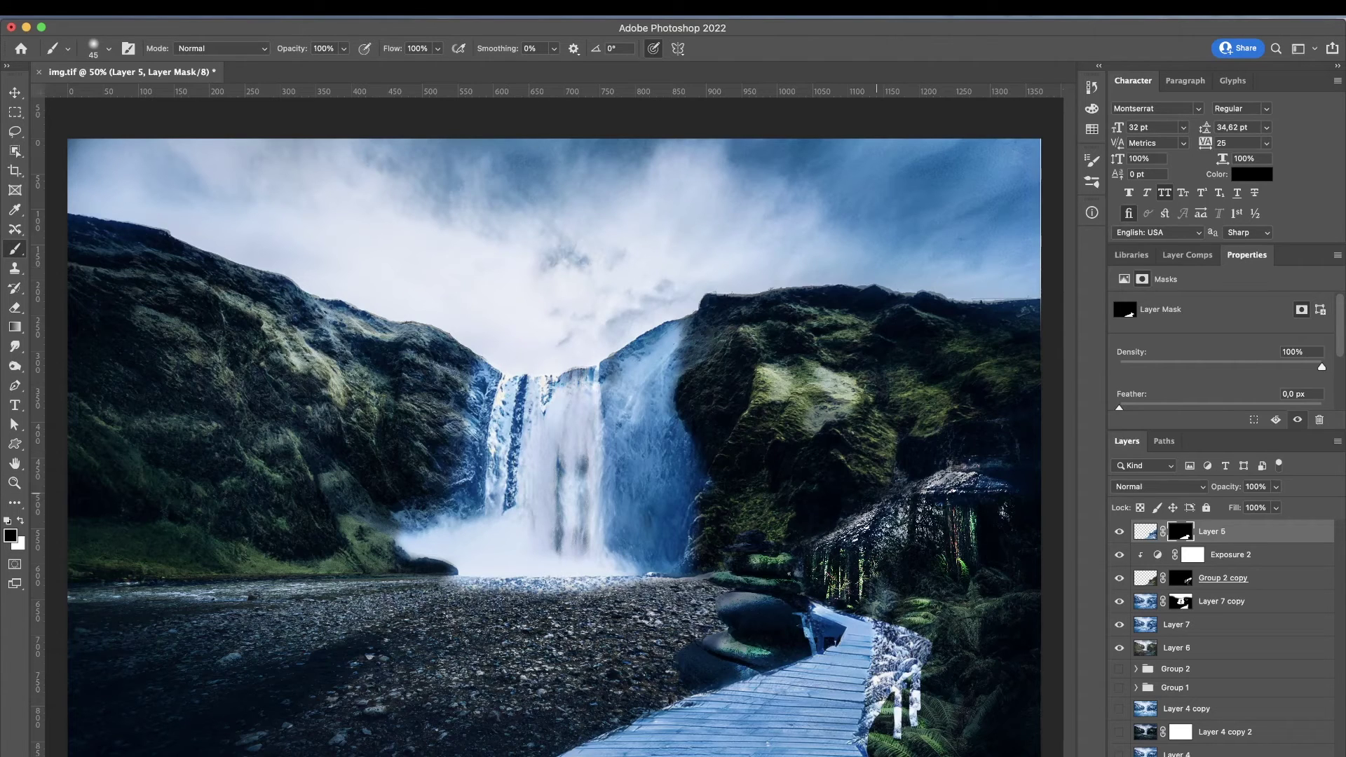
pyautogui.moveTo(927, 630)
pyautogui.mouseDown()
pyautogui.moveTo(856, 614)
pyautogui.moveTo(875, 651)
pyautogui.mouseUp()
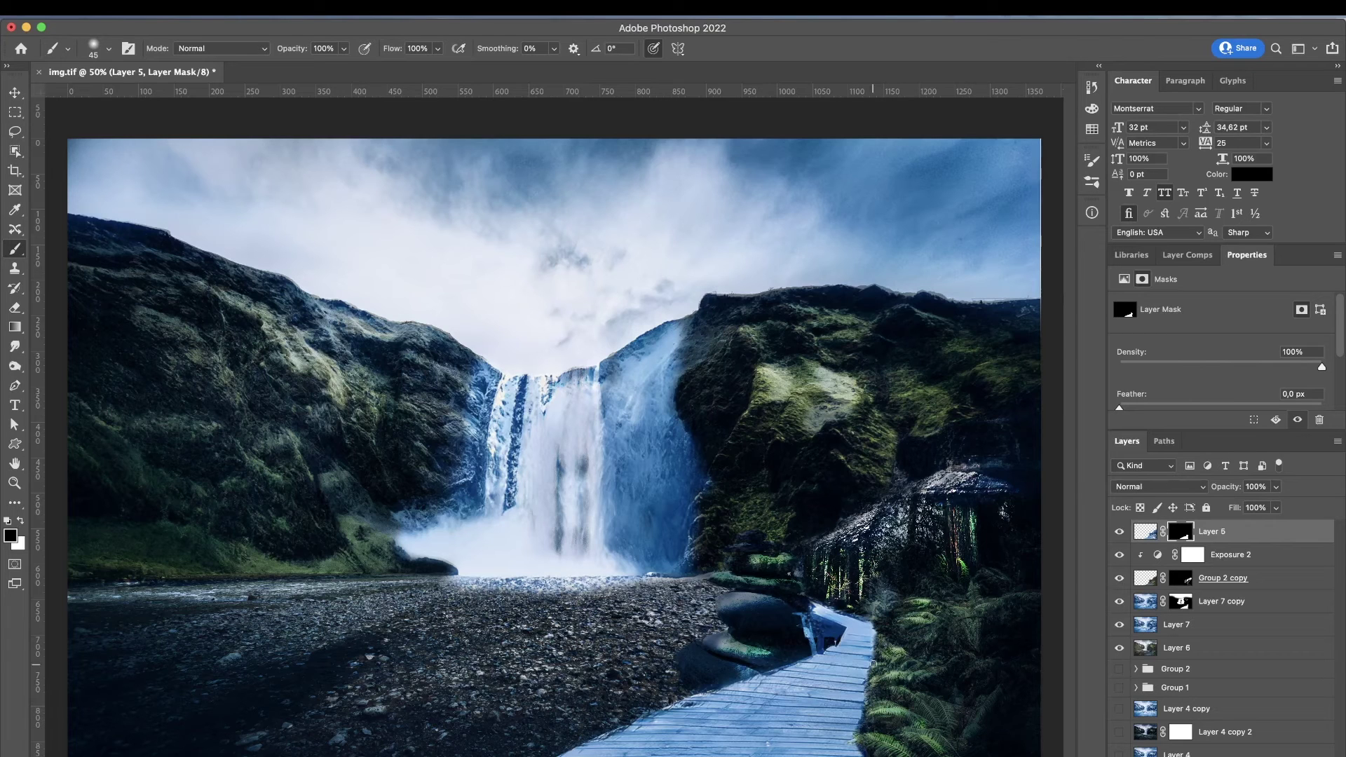
# Add a white Solid Color fill layer shaped by Layer 5's boardwalk mask
pyautogui.press('z')
pyautogui.keyDown('alt'); pyautogui.click(836, 640); pyautogui.keyUp('alt')
pyautogui.keyDown('alt'); pyautogui.click(835, 640); pyautogui.keyUp('alt')
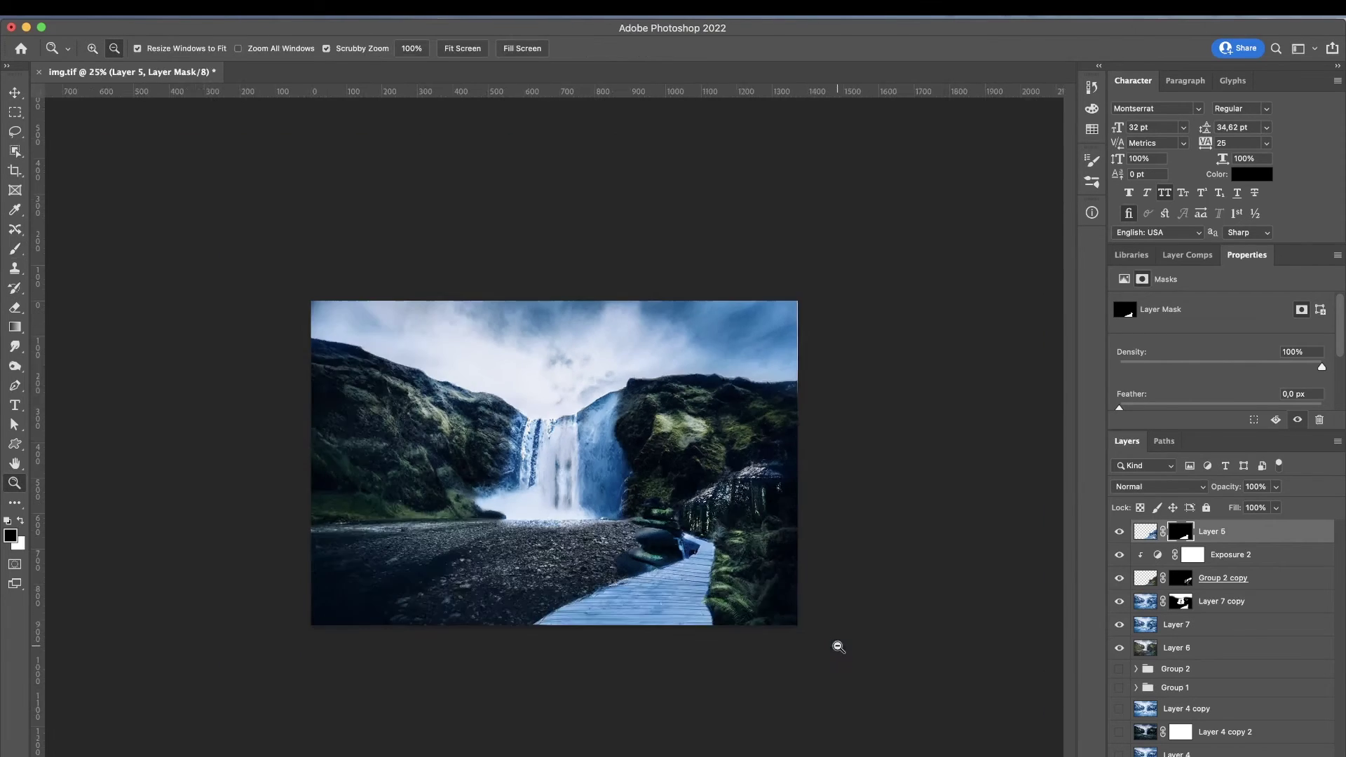
pyautogui.click(1145, 531)
pyautogui.click(610, 586)
pyautogui.keyDown('ctrl'); pyautogui.click(1181, 531); pyautogui.keyUp('ctrl')
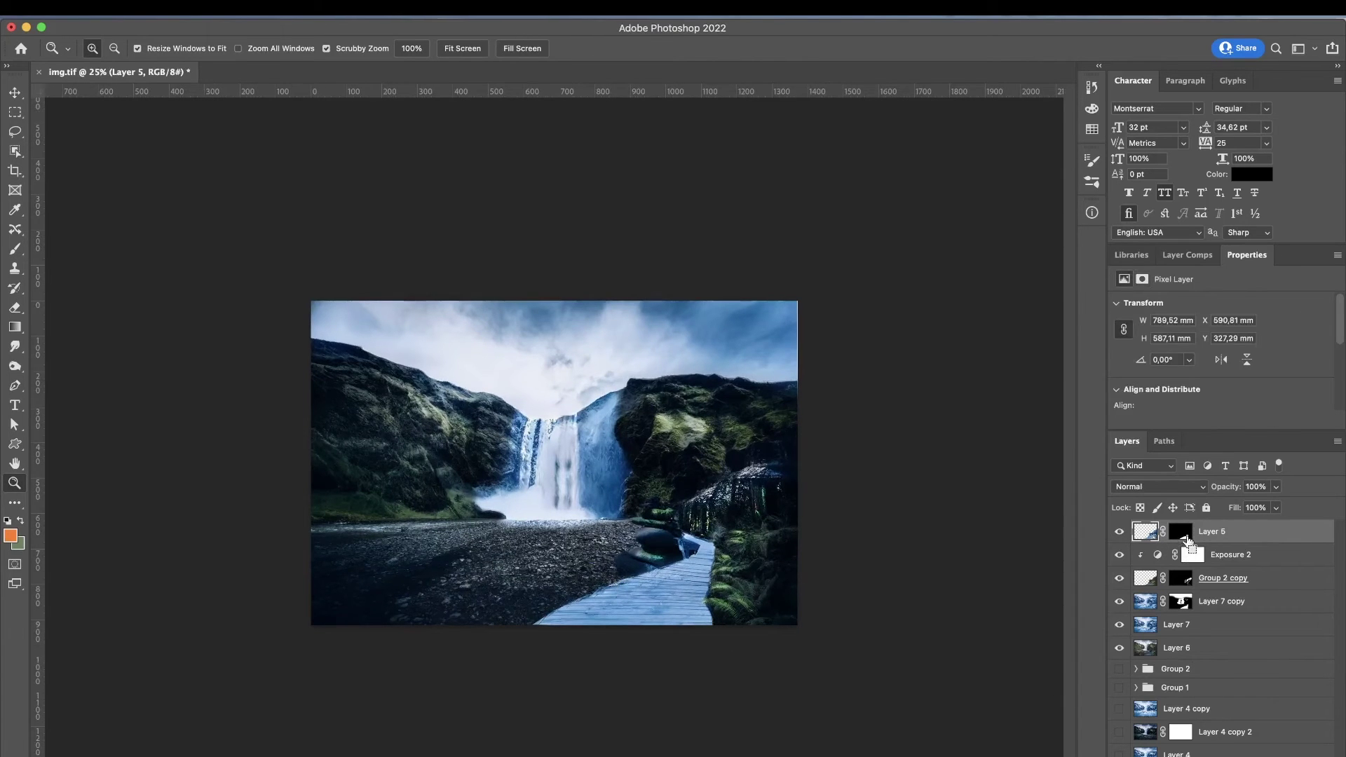
pyautogui.click(1277, 750)
pyautogui.click(1262, 486)
pyautogui.click(948, 157)
pyautogui.moveTo(947, 157); pyautogui.dragTo(924, 159)
pyautogui.click(1265, 151)
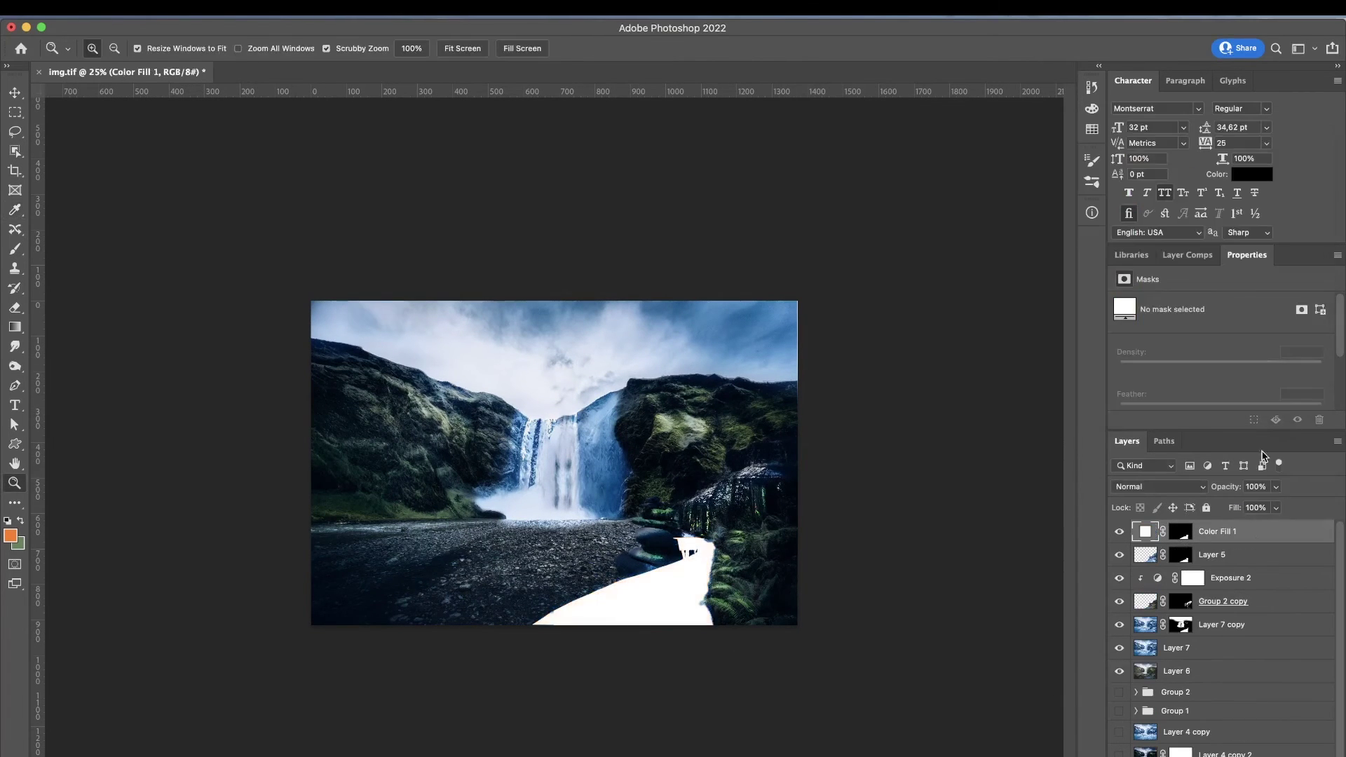
# Give the fill layer an Outer Glow sampled light blue from the waterfall, with 0% fill
pyautogui.doubleClick(1290, 531)
pyautogui.click(735, 293)
pyautogui.click(930, 138)
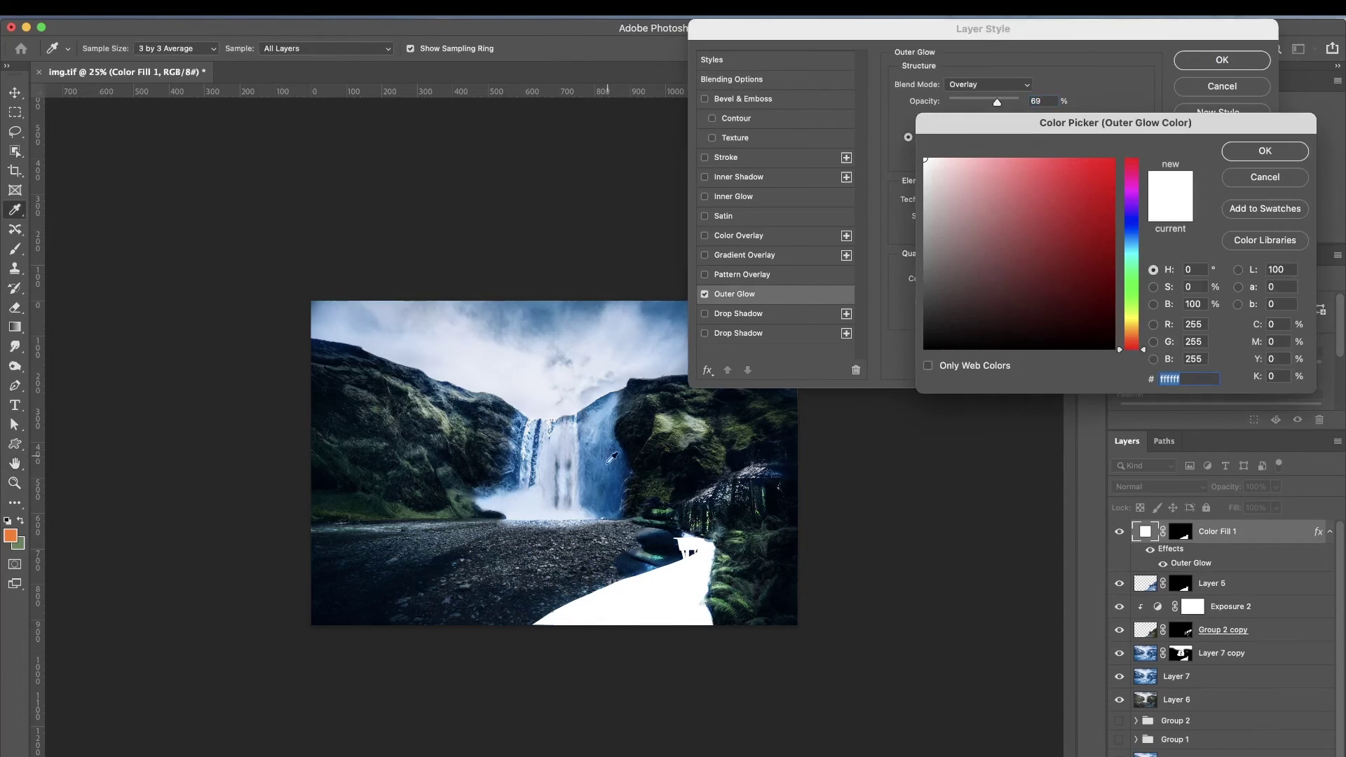
pyautogui.click(597, 437)
pyautogui.click(1269, 152)
pyautogui.press('Return')
pyautogui.press('z')
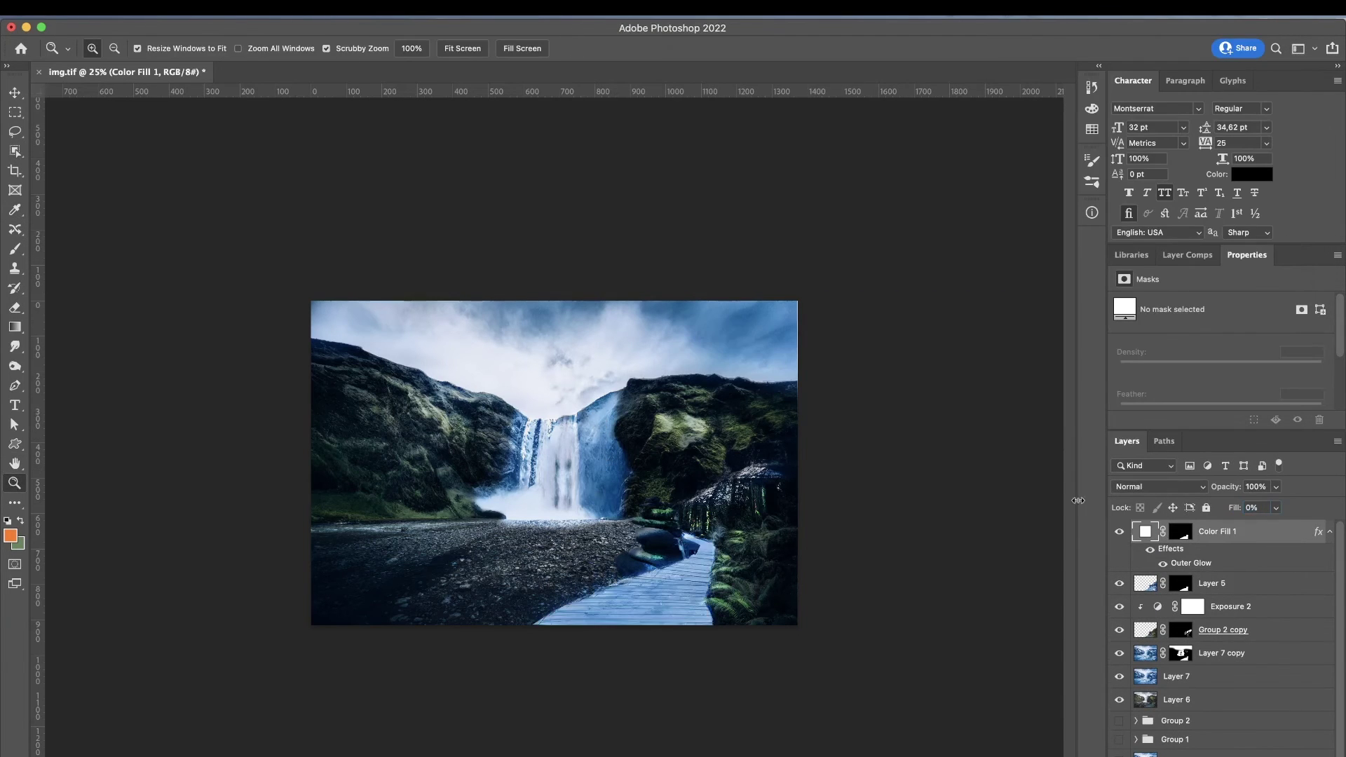
# Add a white (ffffff) Inner Glow in Overlay mode with raised opacity
pyautogui.doubleClick(1320, 548)
pyautogui.click(735, 294)
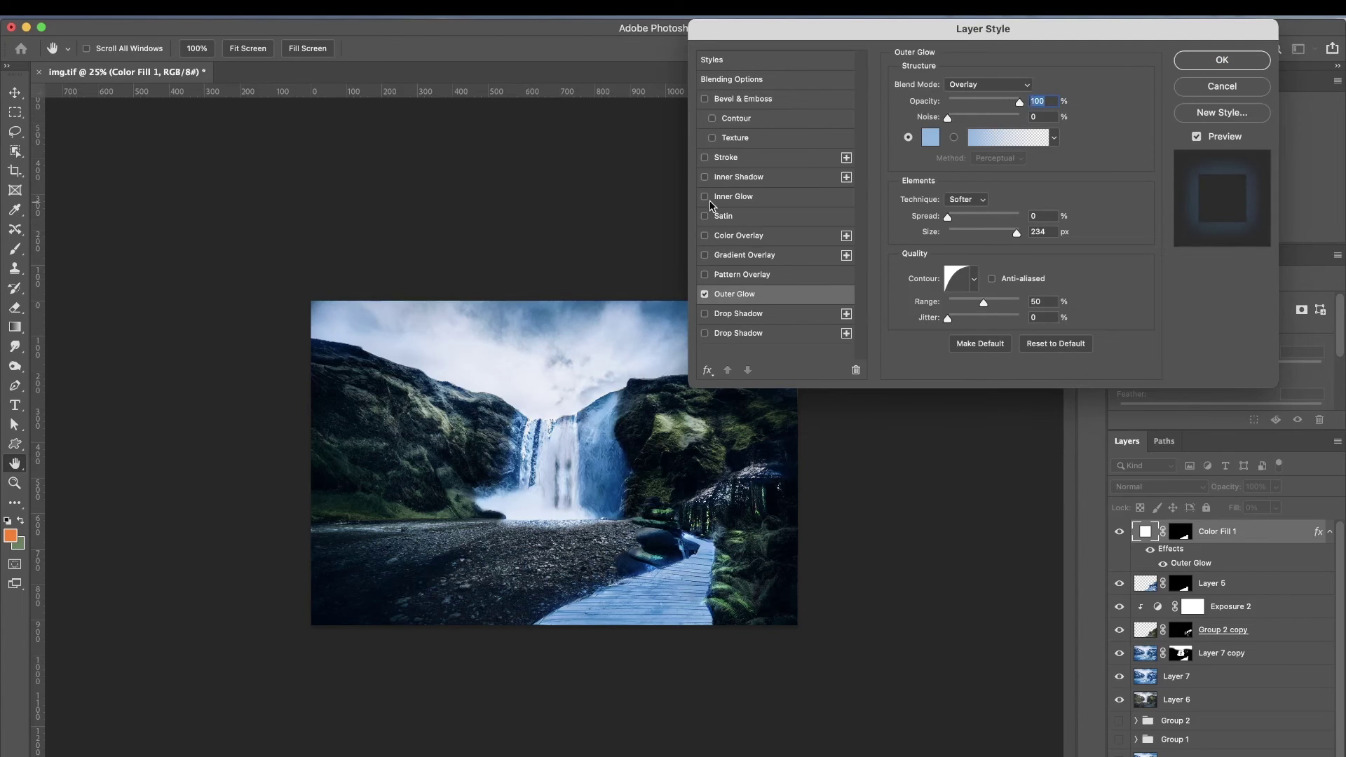
pyautogui.click(733, 197)
pyautogui.click(930, 137)
pyautogui.write('ffffff')
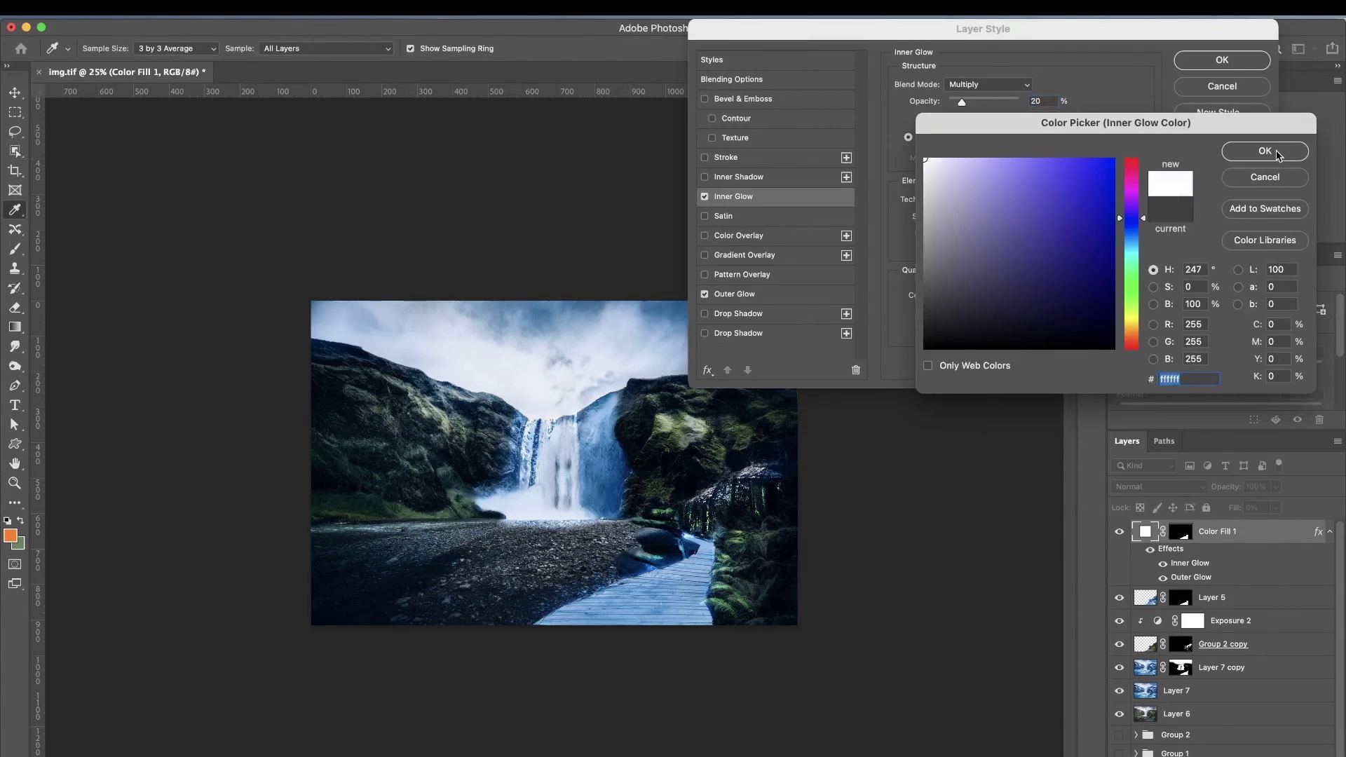
pyautogui.click(1265, 151)
pyautogui.click(988, 84)
pyautogui.click(981, 232)
pyautogui.moveTo(962, 102); pyautogui.dragTo(1060, 117)
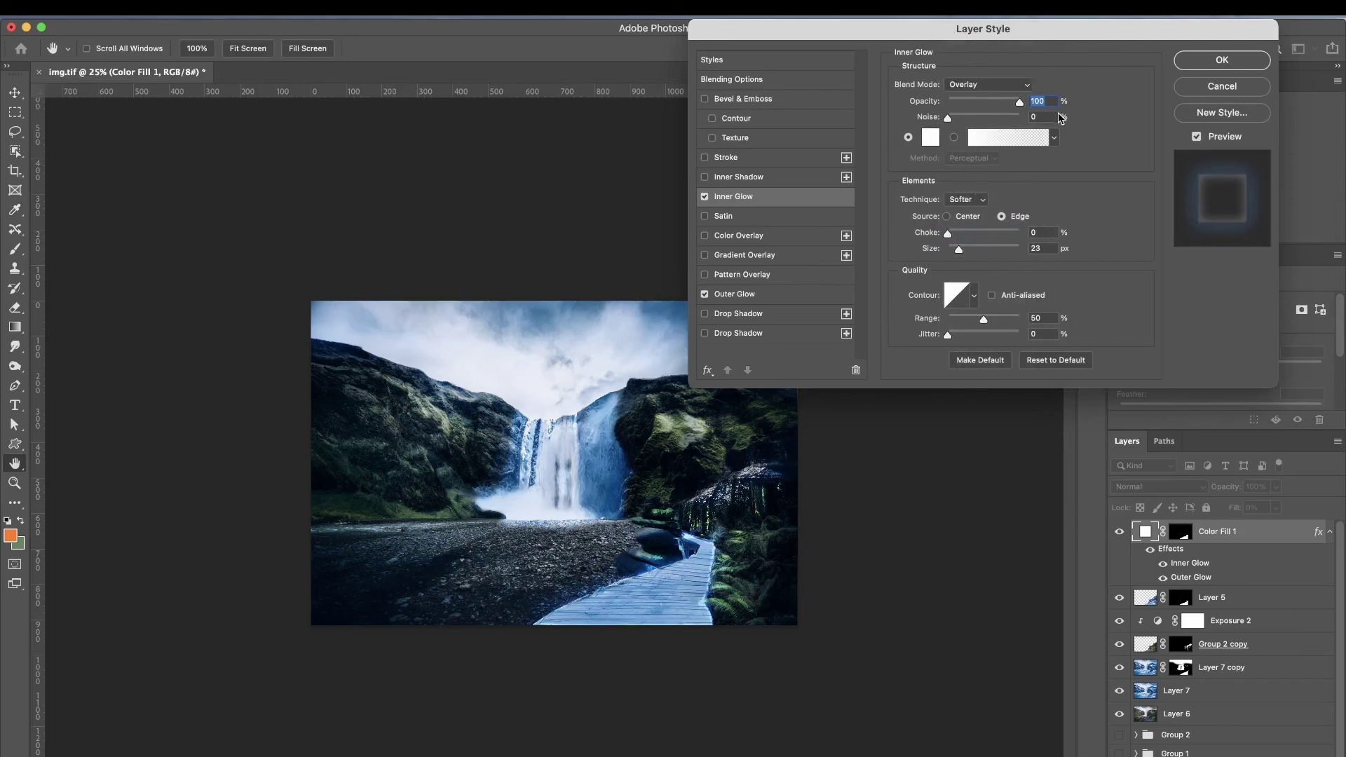
# Compare other Inner Glow blend modes, keep Overlay, and apply the layer style
pyautogui.click(988, 84)
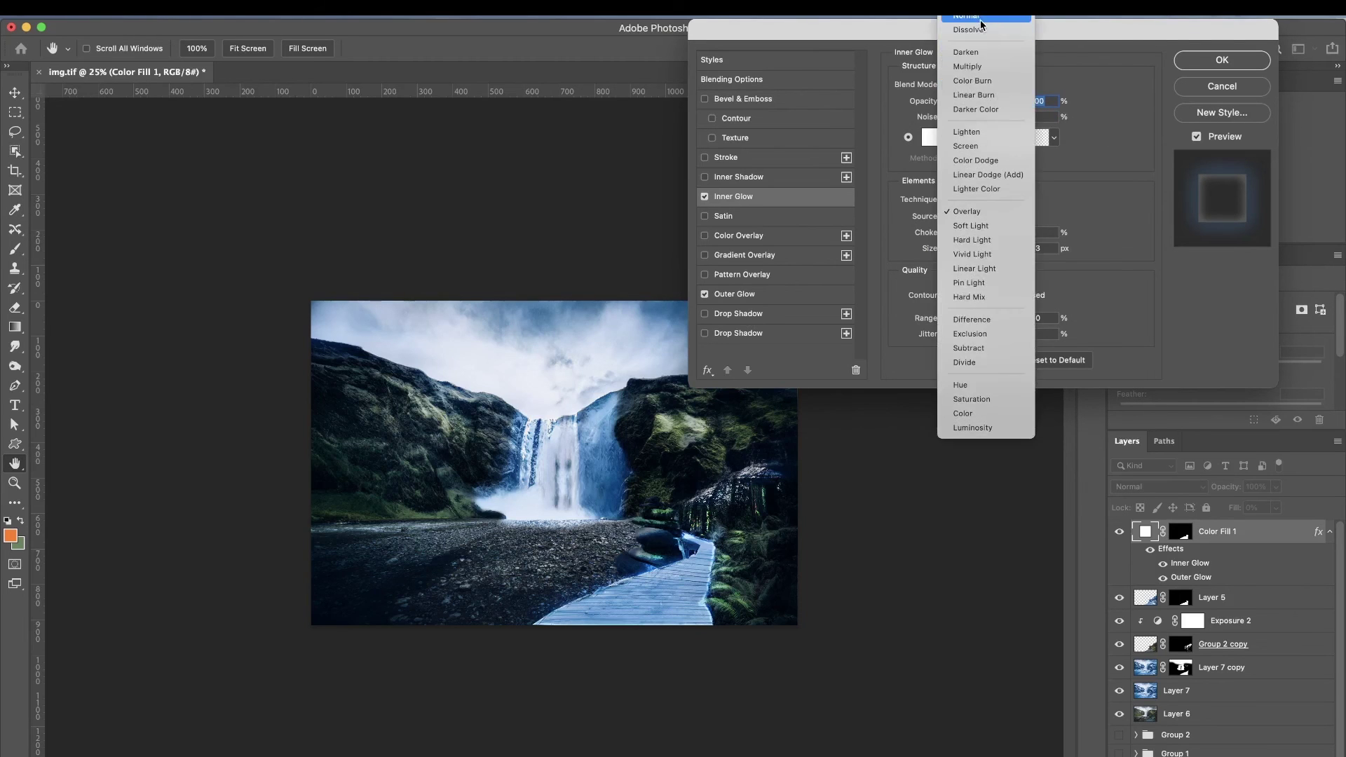
pyautogui.click(982, 25)
pyautogui.click(988, 84)
pyautogui.click(981, 210)
pyautogui.click(989, 91)
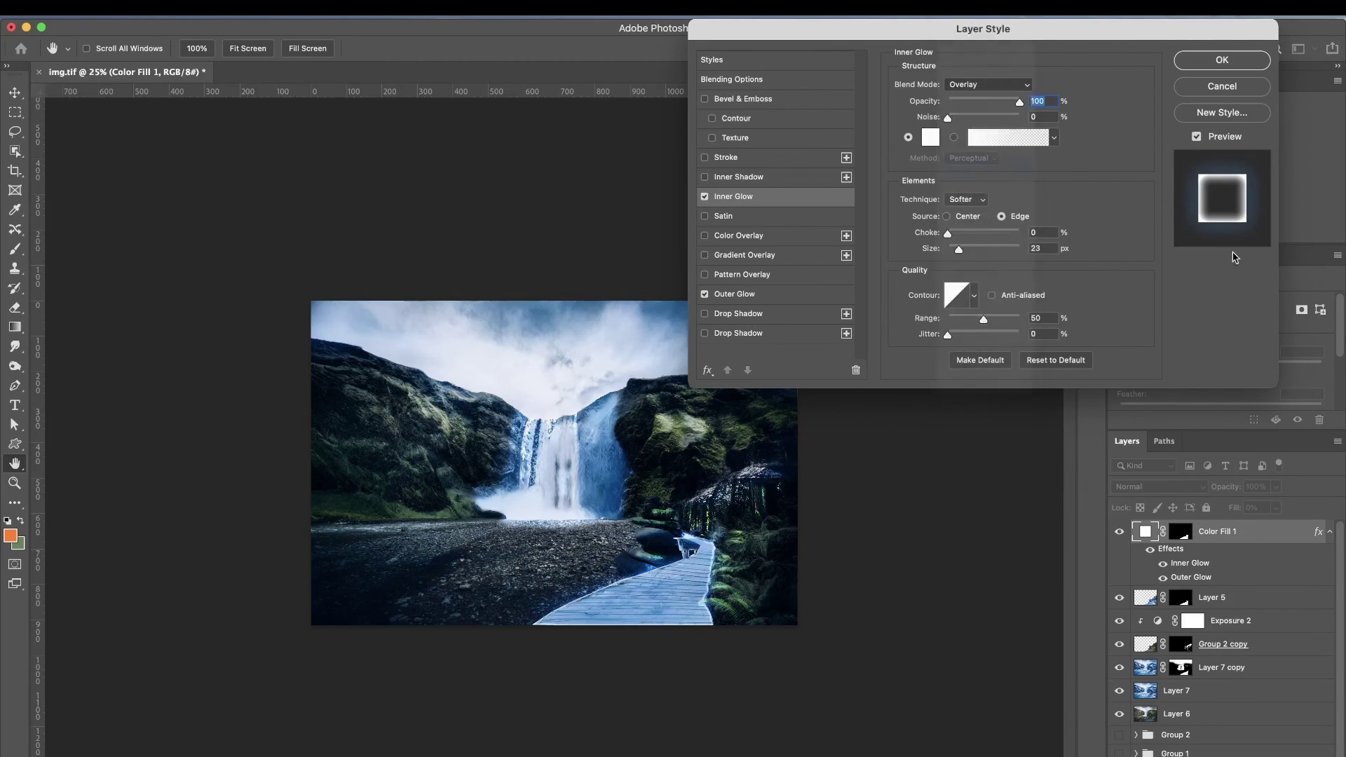
pyautogui.click(1248, 68)
pyautogui.press('z')
pyautogui.keyDown('alt'); pyautogui.click(580, 580); pyautogui.keyUp('alt')
pyautogui.click(502, 543)
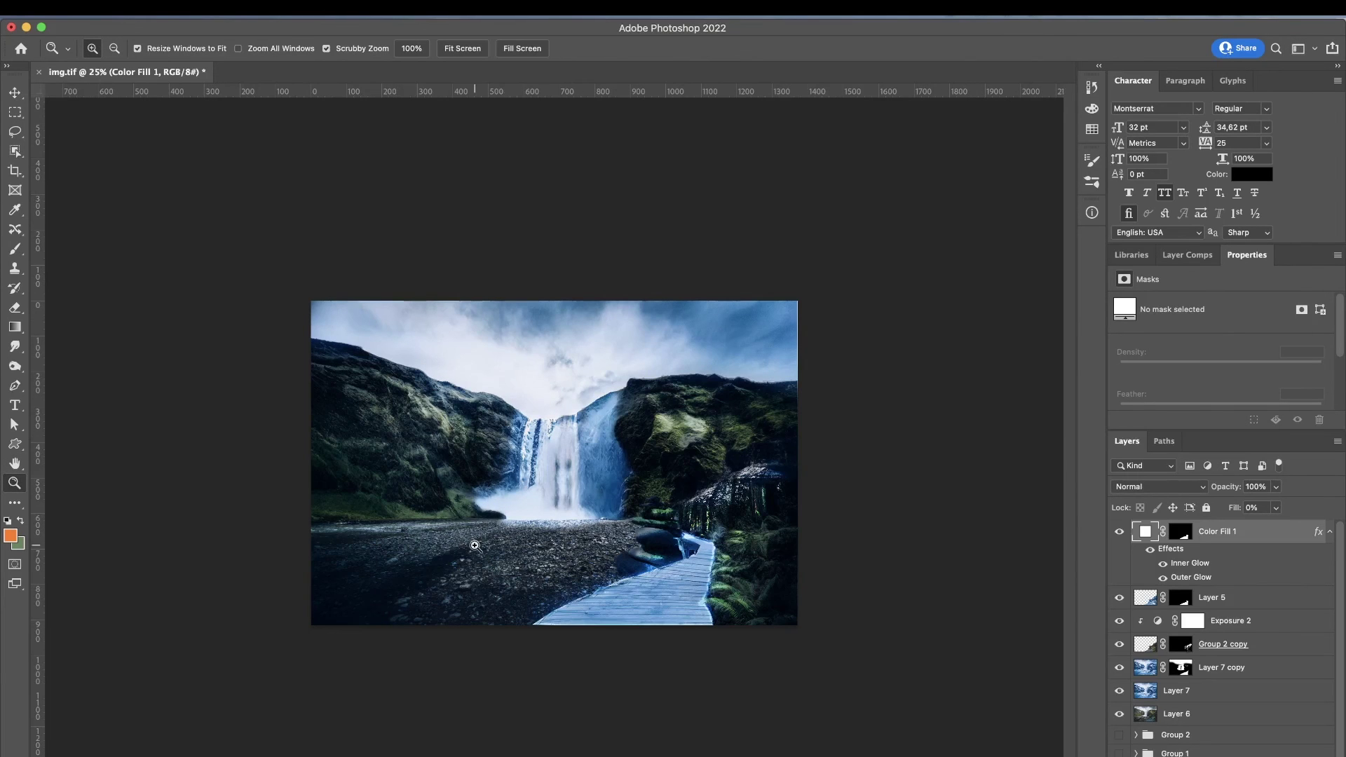
# Group the composite layers into Group 3 and toggle it to compare with the original photo
pyautogui.scroll(-2, 1192, 666)
pyautogui.keyDown('shift'); pyautogui.click(1178, 744); pyautogui.keyUp('shift')
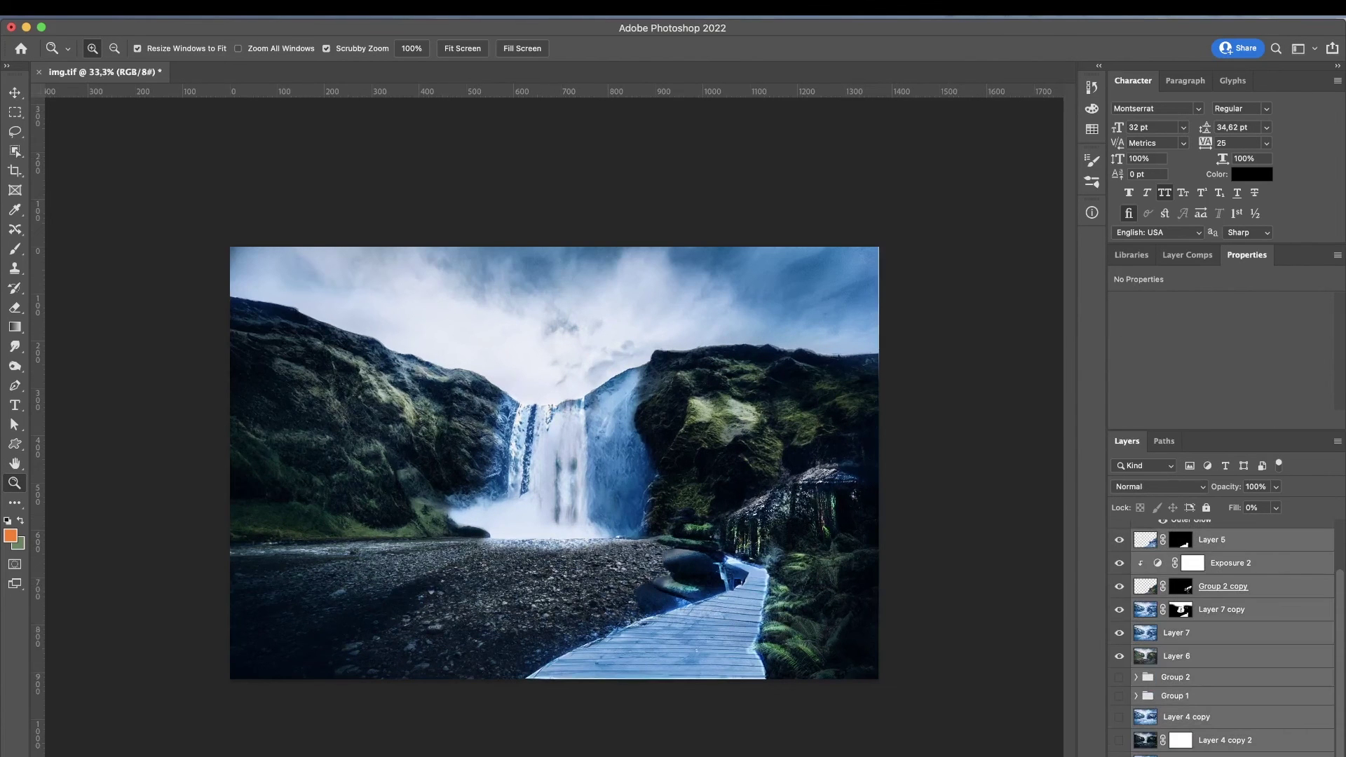
pyautogui.press('super+g')
pyautogui.click(1120, 530)
pyautogui.click(1136, 529)
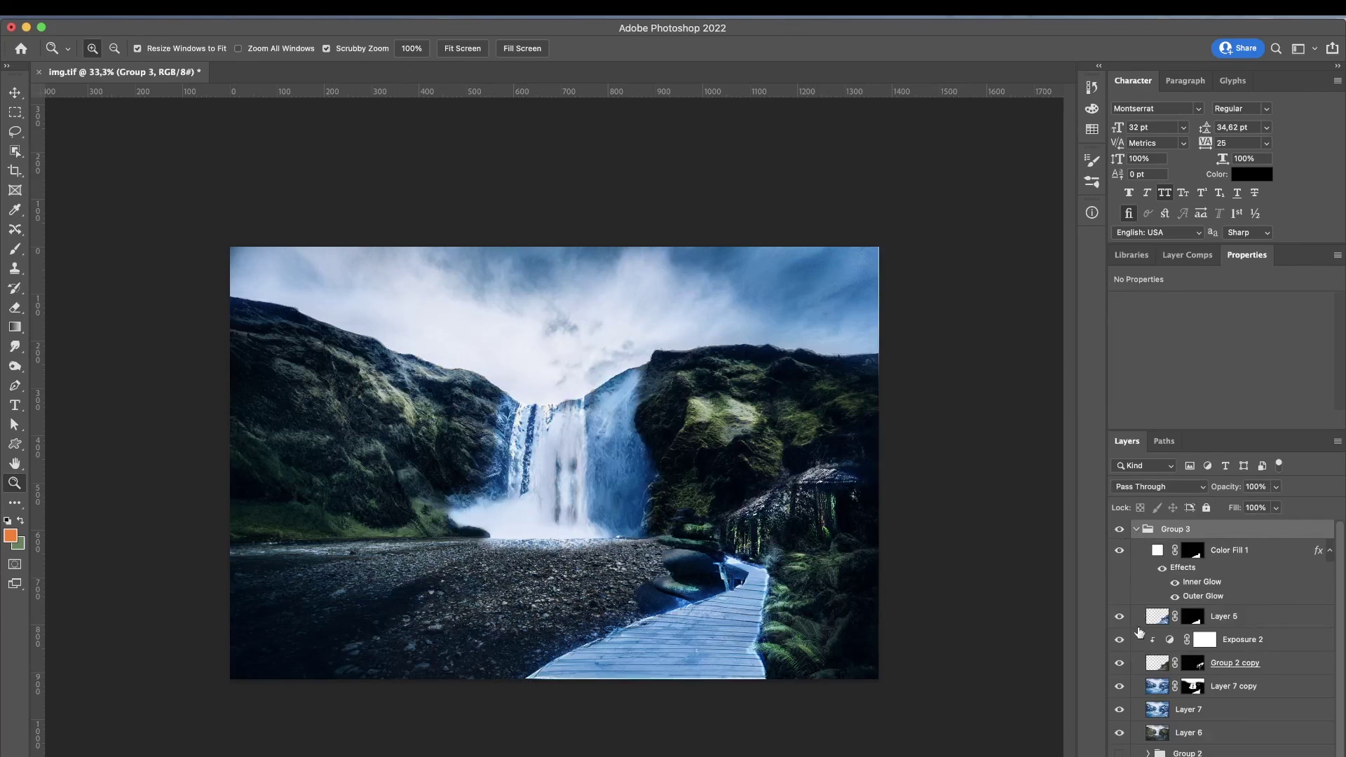
pyautogui.click(1234, 550)
# Group Color Fill 1 through Layer 6 into Group 4 and toggle it for a before/after comparison
pyautogui.keyDown('shift'); pyautogui.click(1230, 733); pyautogui.keyUp('shift')
pyautogui.press('super+g')
pyautogui.click(1120, 548)
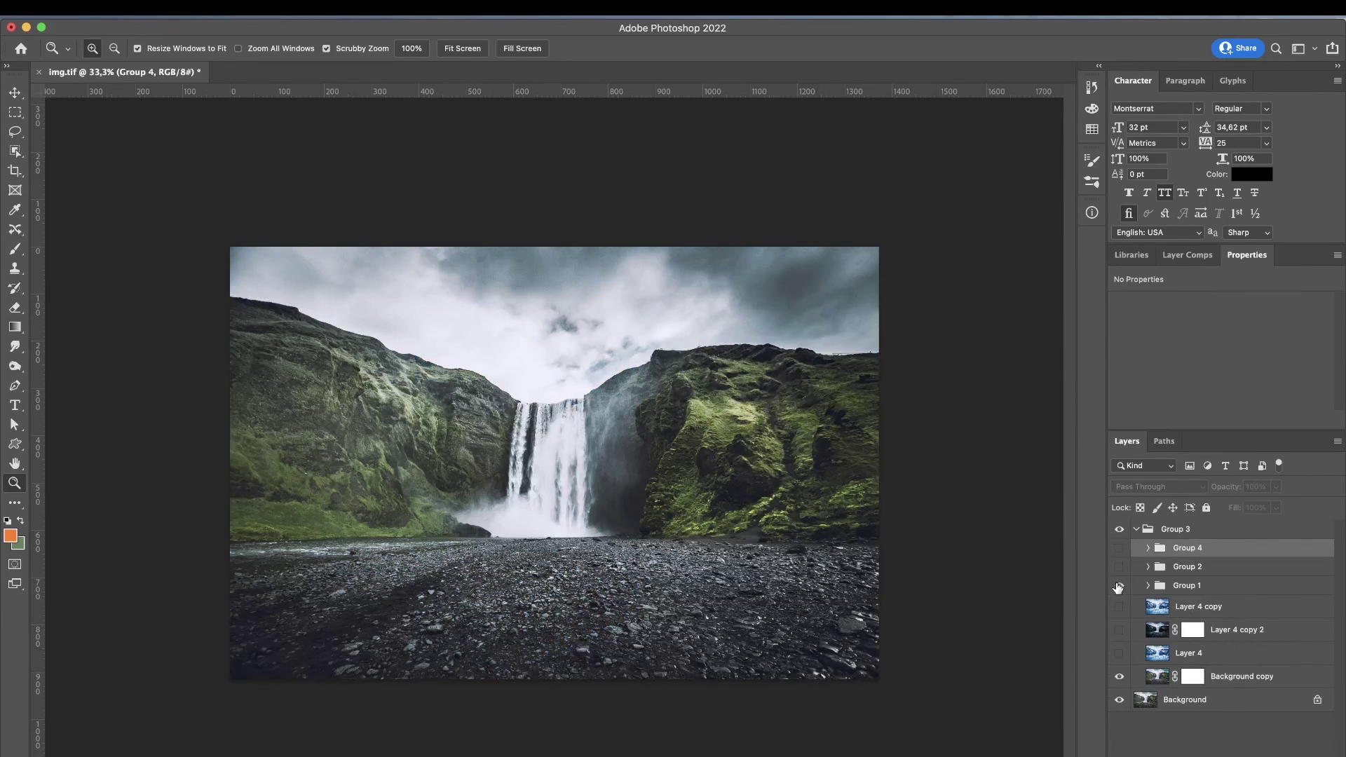
pyautogui.click(1120, 566)
pyautogui.click(1148, 585)
pyautogui.click(1148, 586)
pyautogui.click(1119, 585)
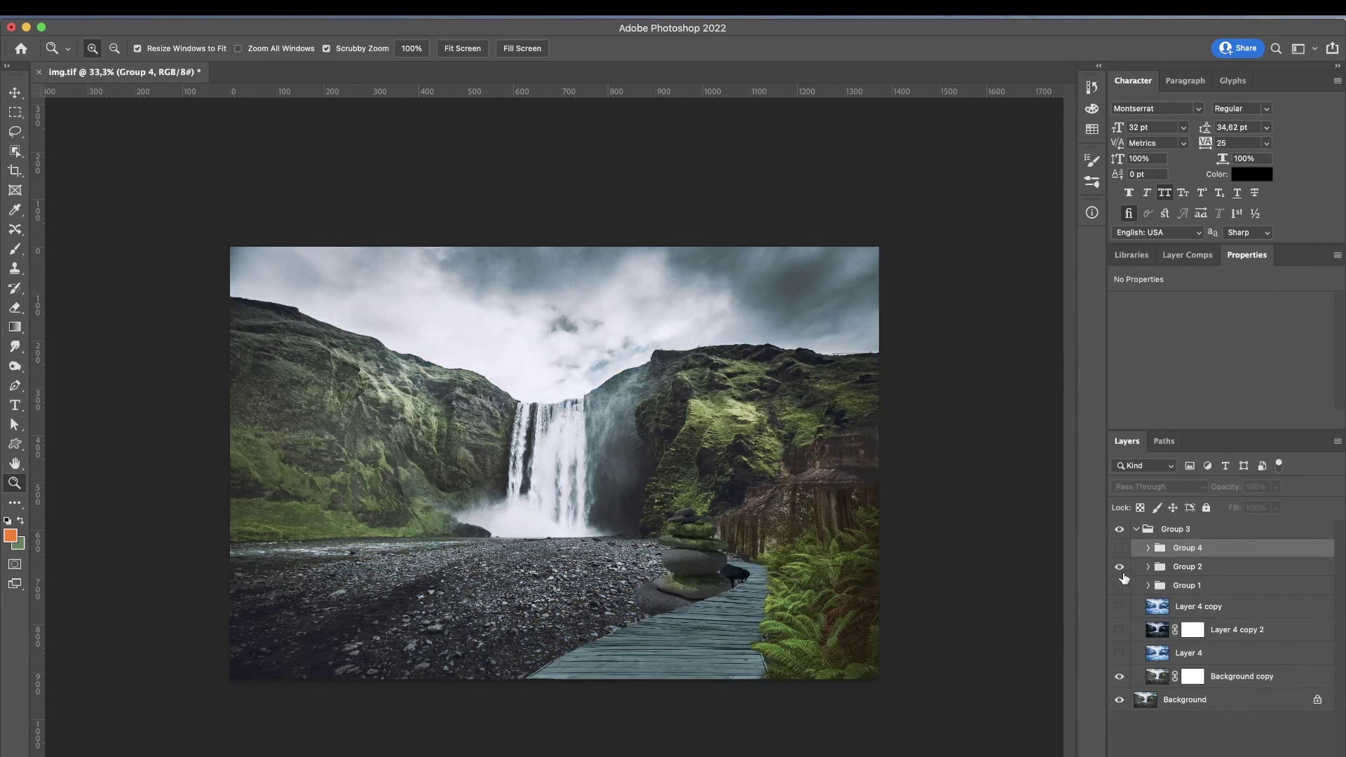
pyautogui.click(1120, 547)
pyautogui.click(1120, 551)
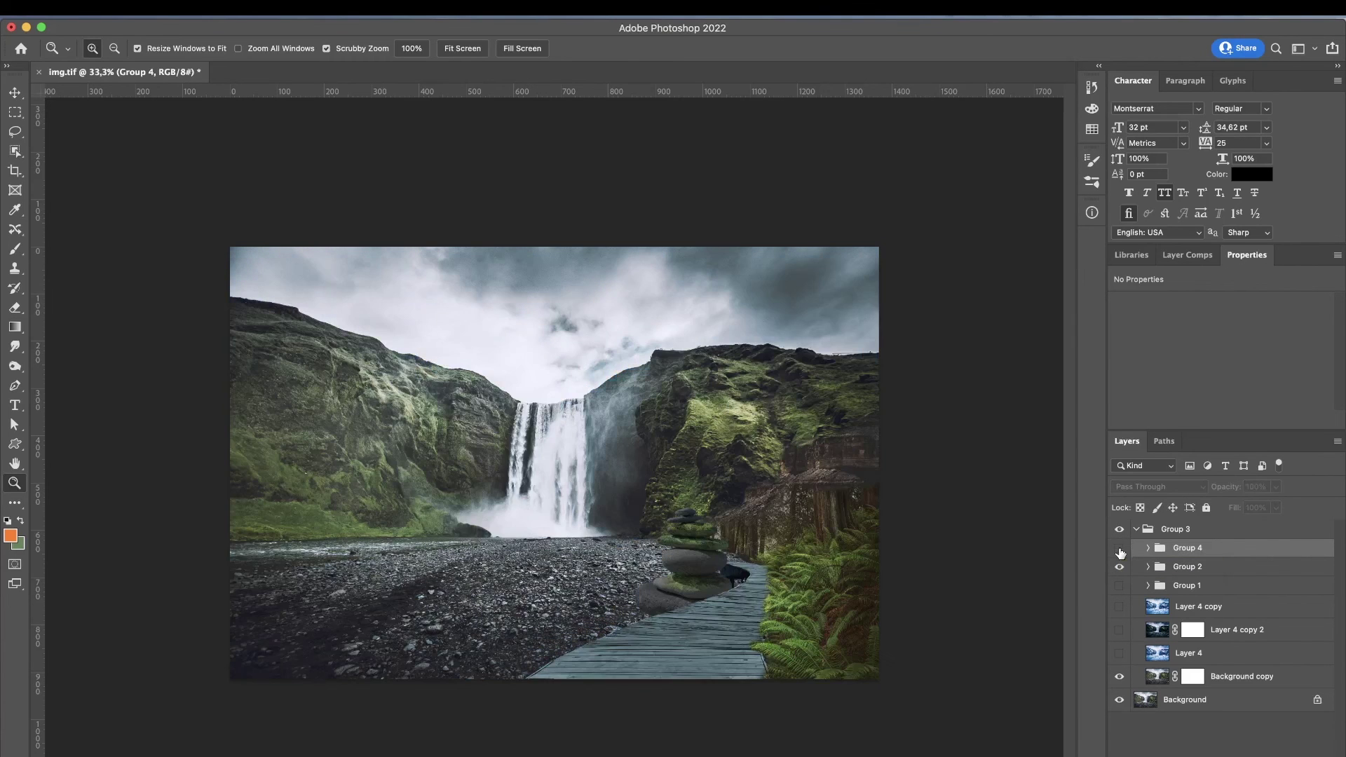